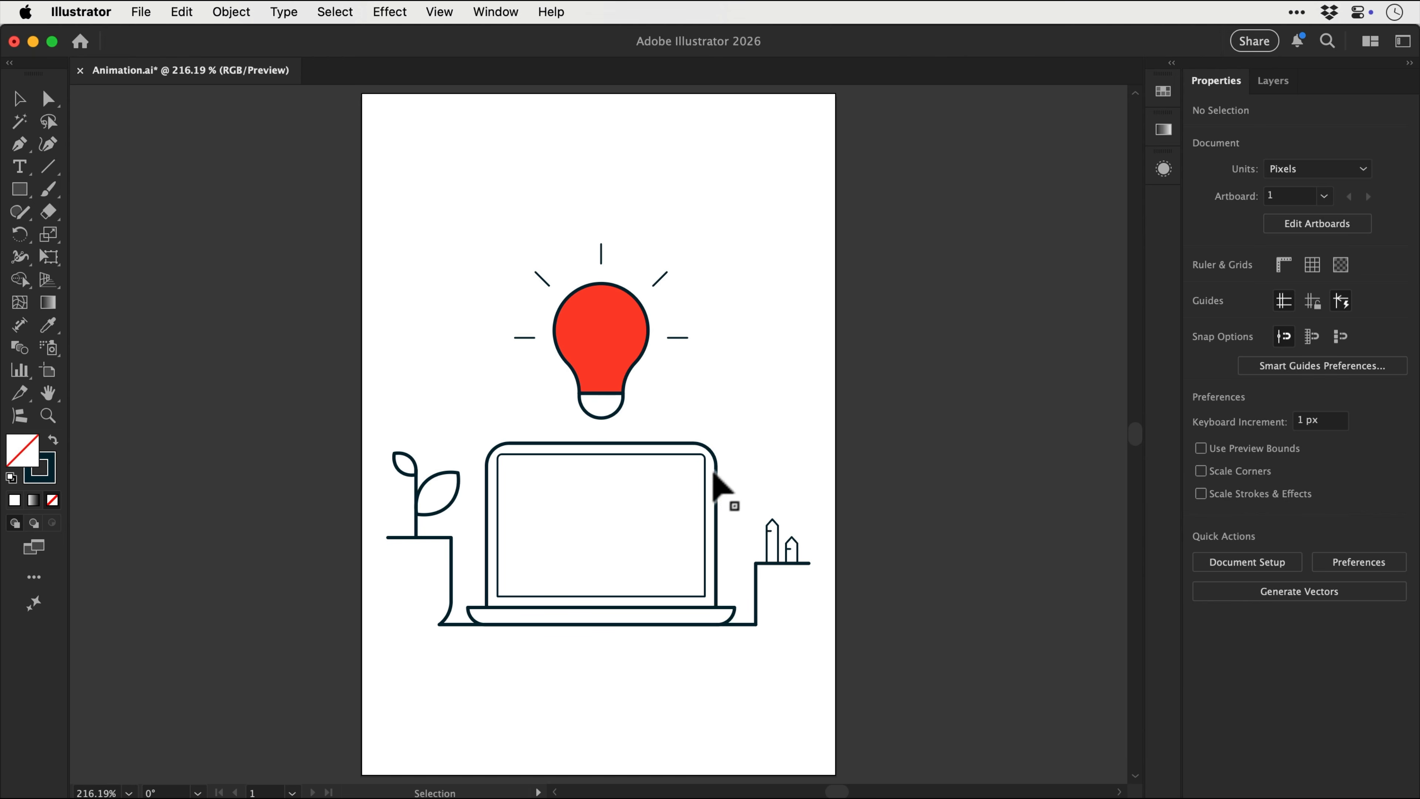
# Delete the inner screen rectangle from the laptop illustration.
pyautogui.click(706, 480)
pyautogui.press('Delete')
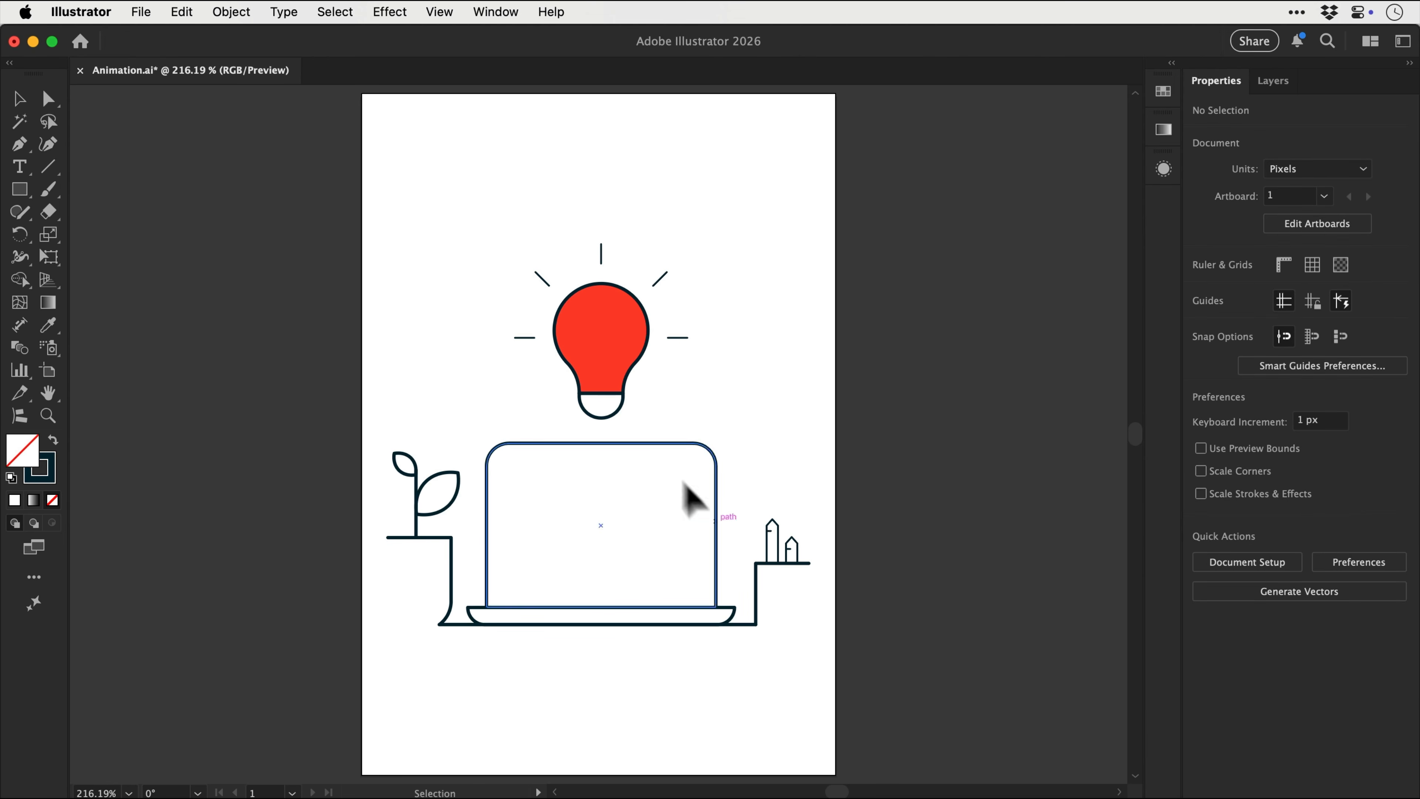
# Export only the light bulb group as an SVG asset to the Desktop.
pyautogui.click(592, 366)
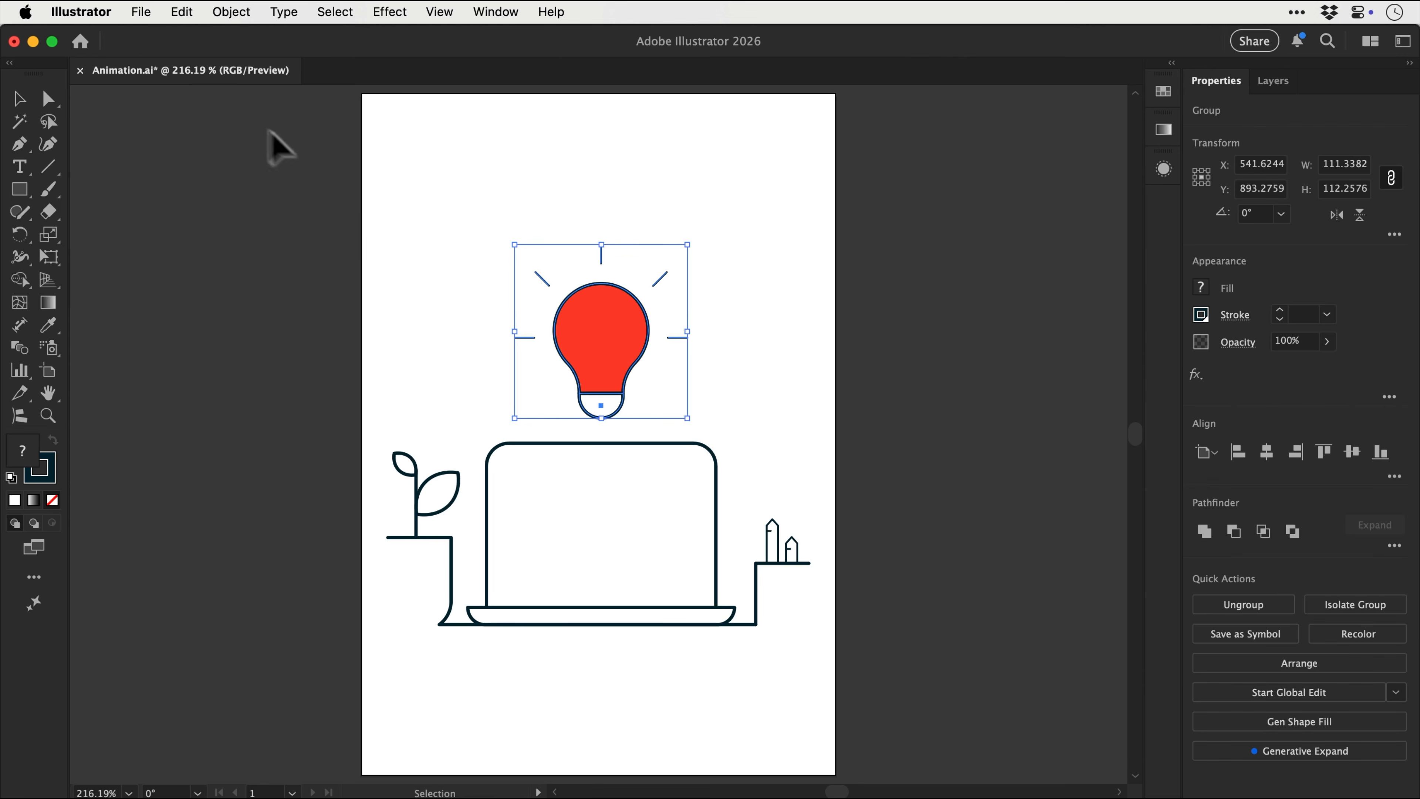
pyautogui.click(143, 14)
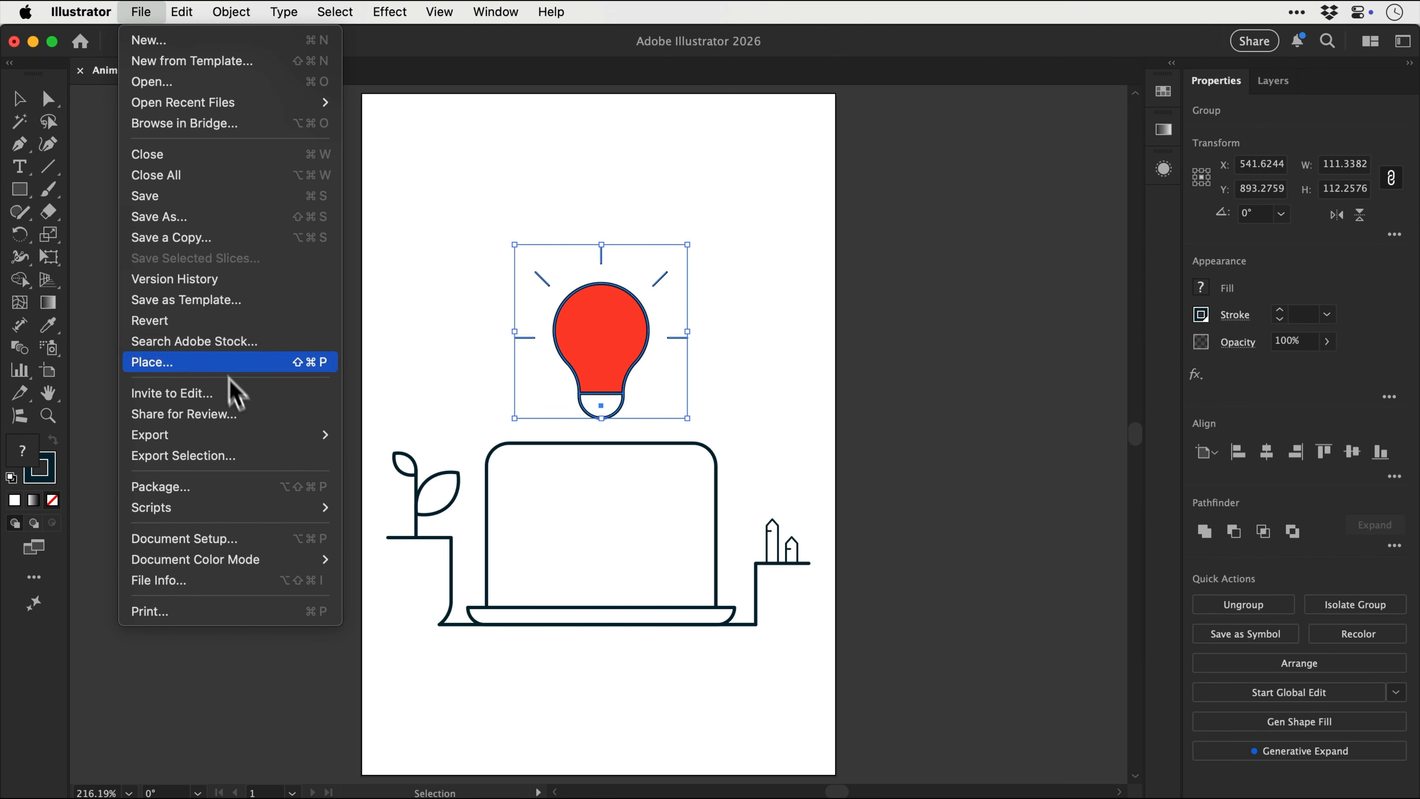
pyautogui.click(255, 455)
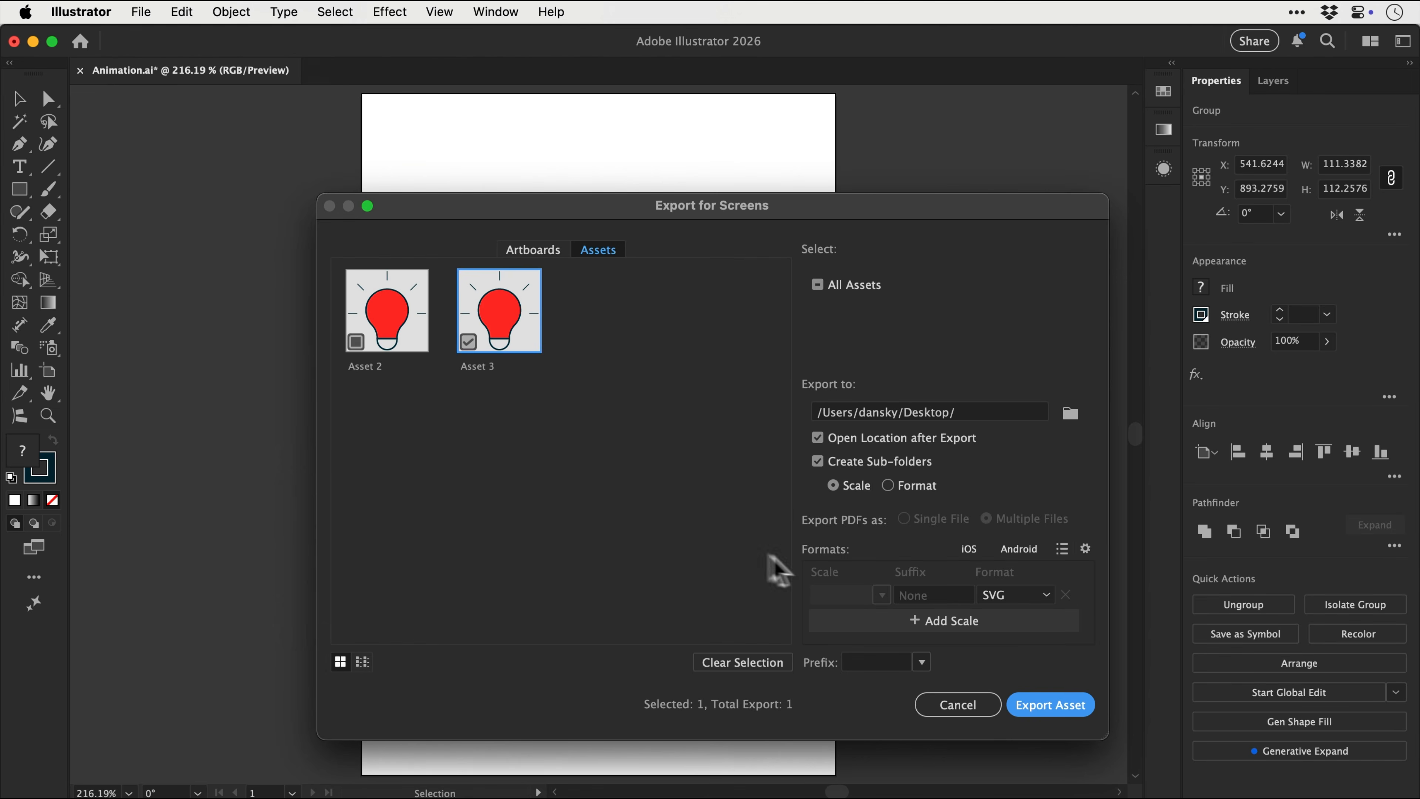
pyautogui.click(996, 596)
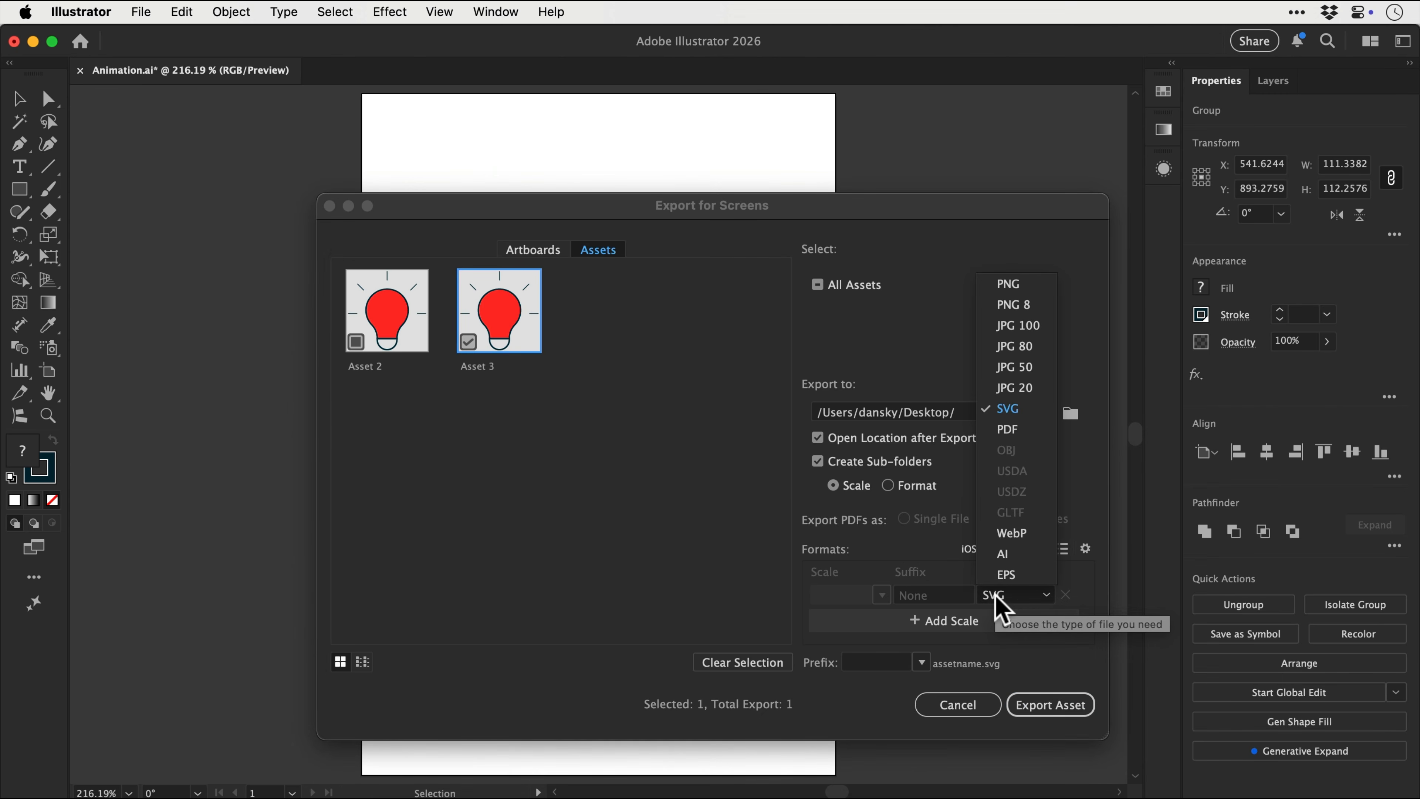
pyautogui.click(1007, 409)
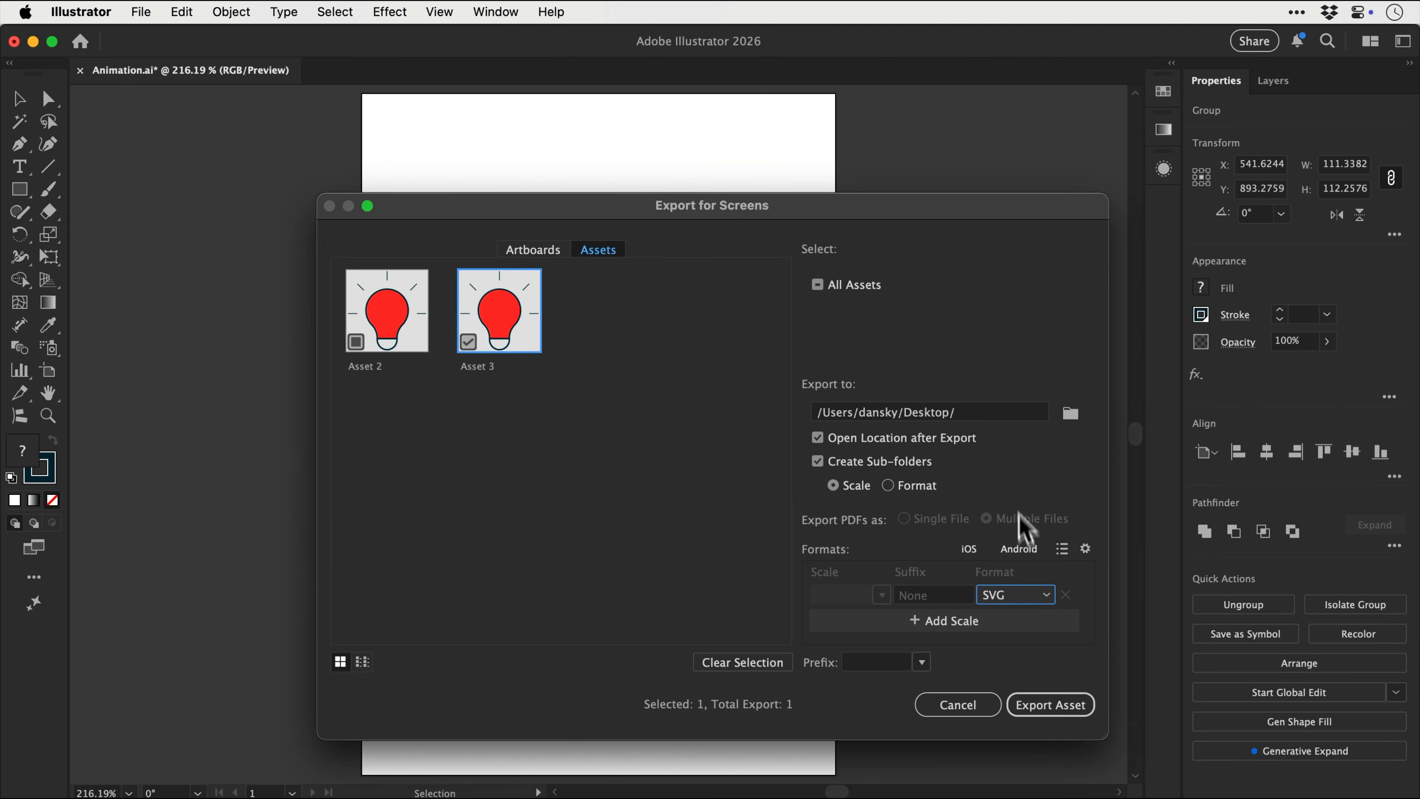
pyautogui.click(1059, 708)
pyautogui.click(1053, 700)
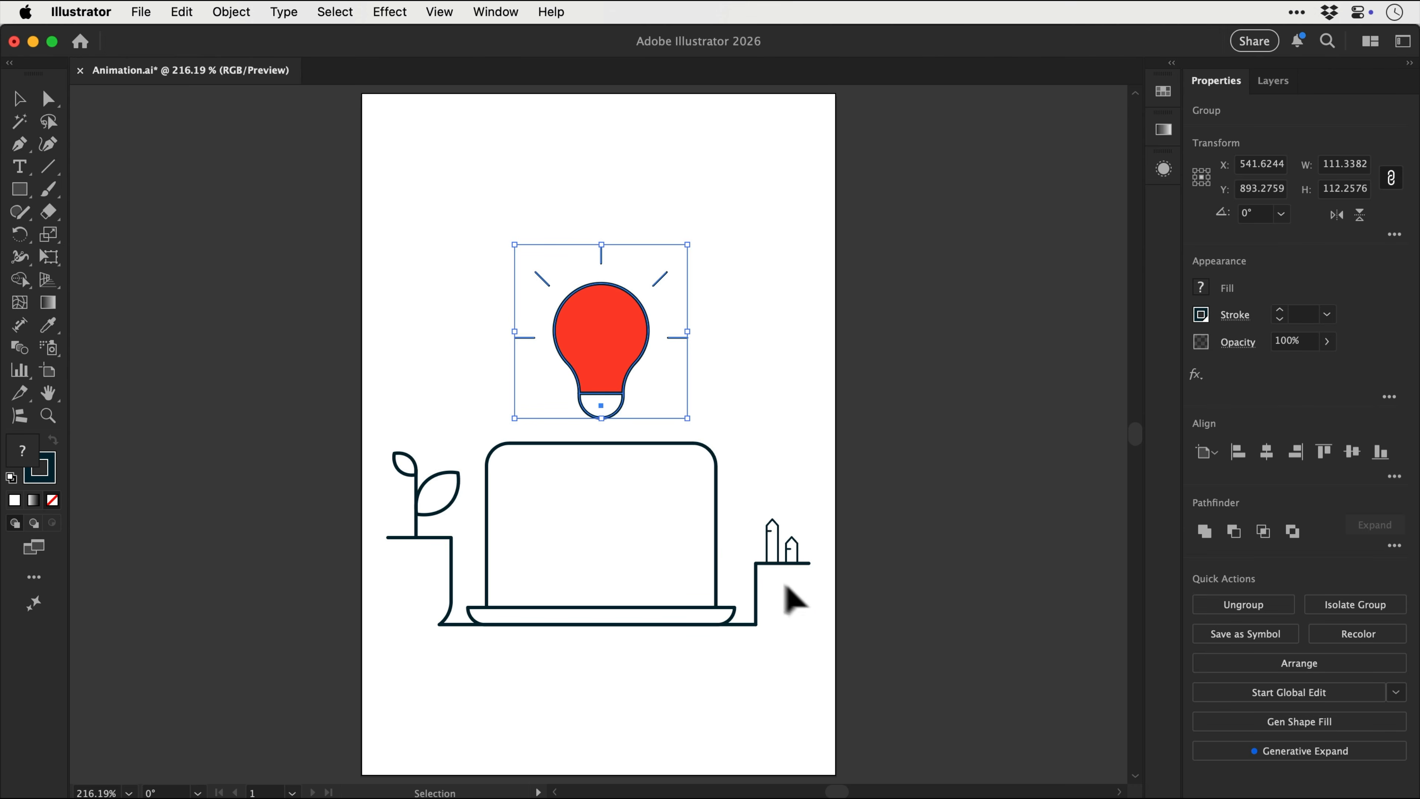
# Export the group with the laptop, plant and pencils as an SVG asset to the Desktop.
pyautogui.click(717, 562)
pyautogui.click(141, 11)
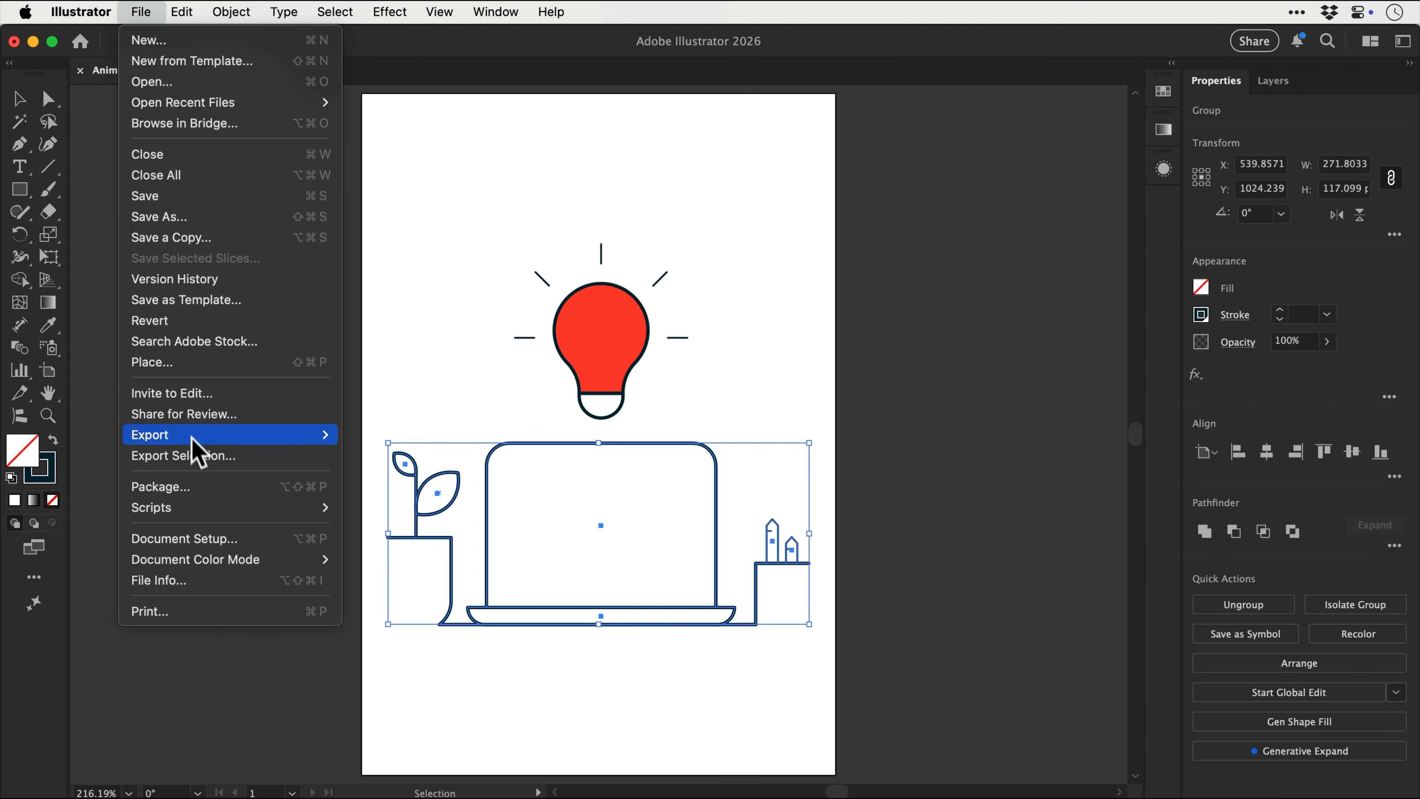
pyautogui.click(197, 455)
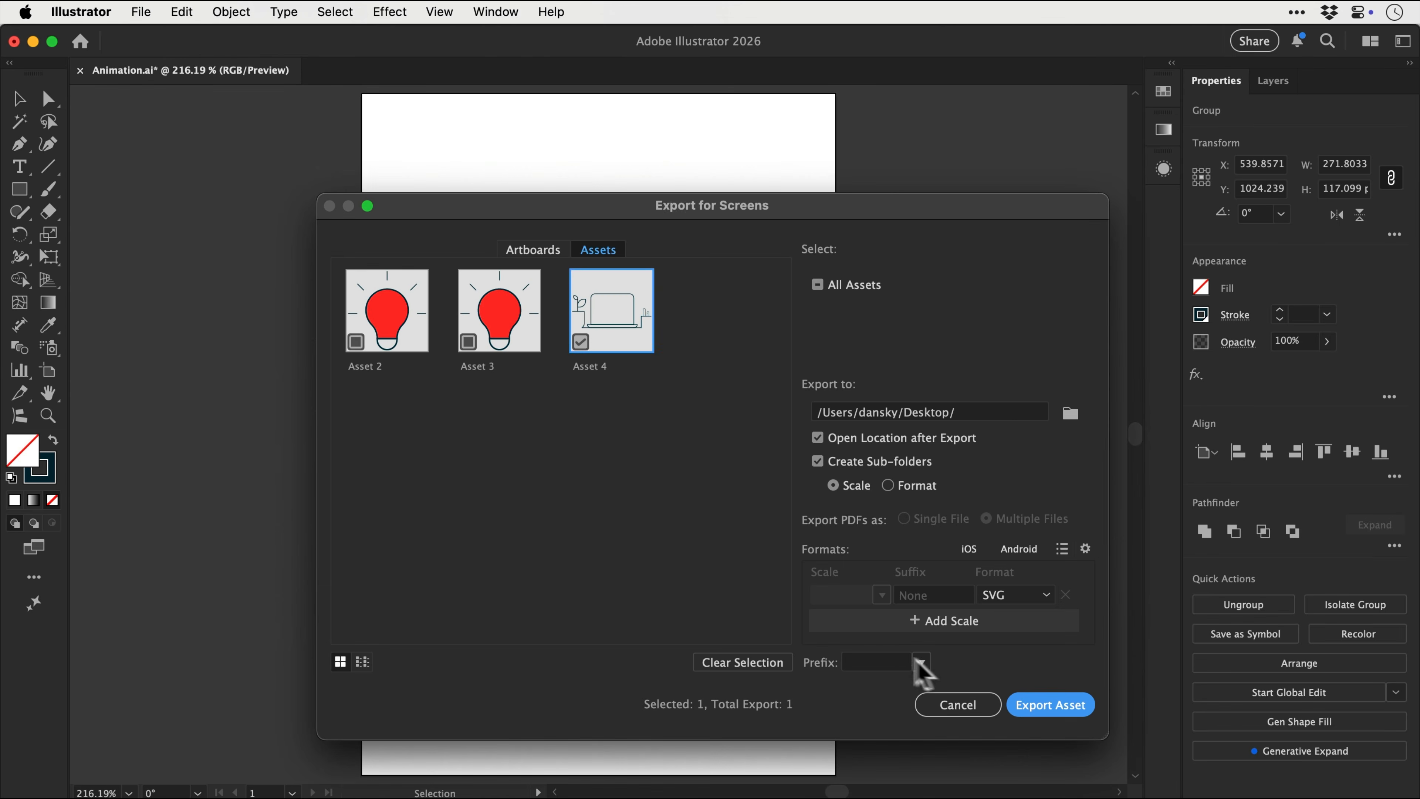
pyautogui.click(1037, 706)
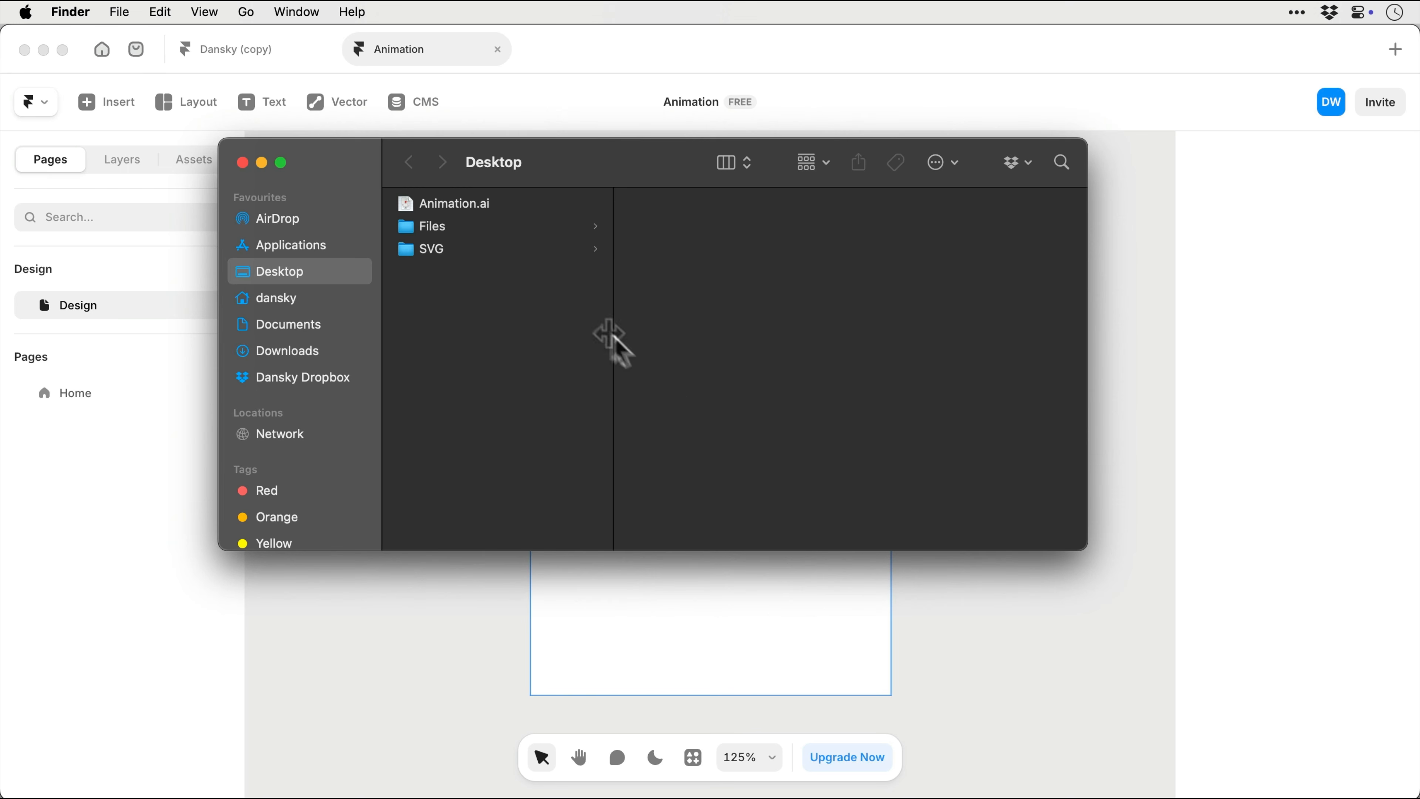
# In Finder, open the exported SVG folder and rename Asset 3.svg to bulb.svg and Asset 4.svg to base.svg.
pyautogui.click(518, 251)
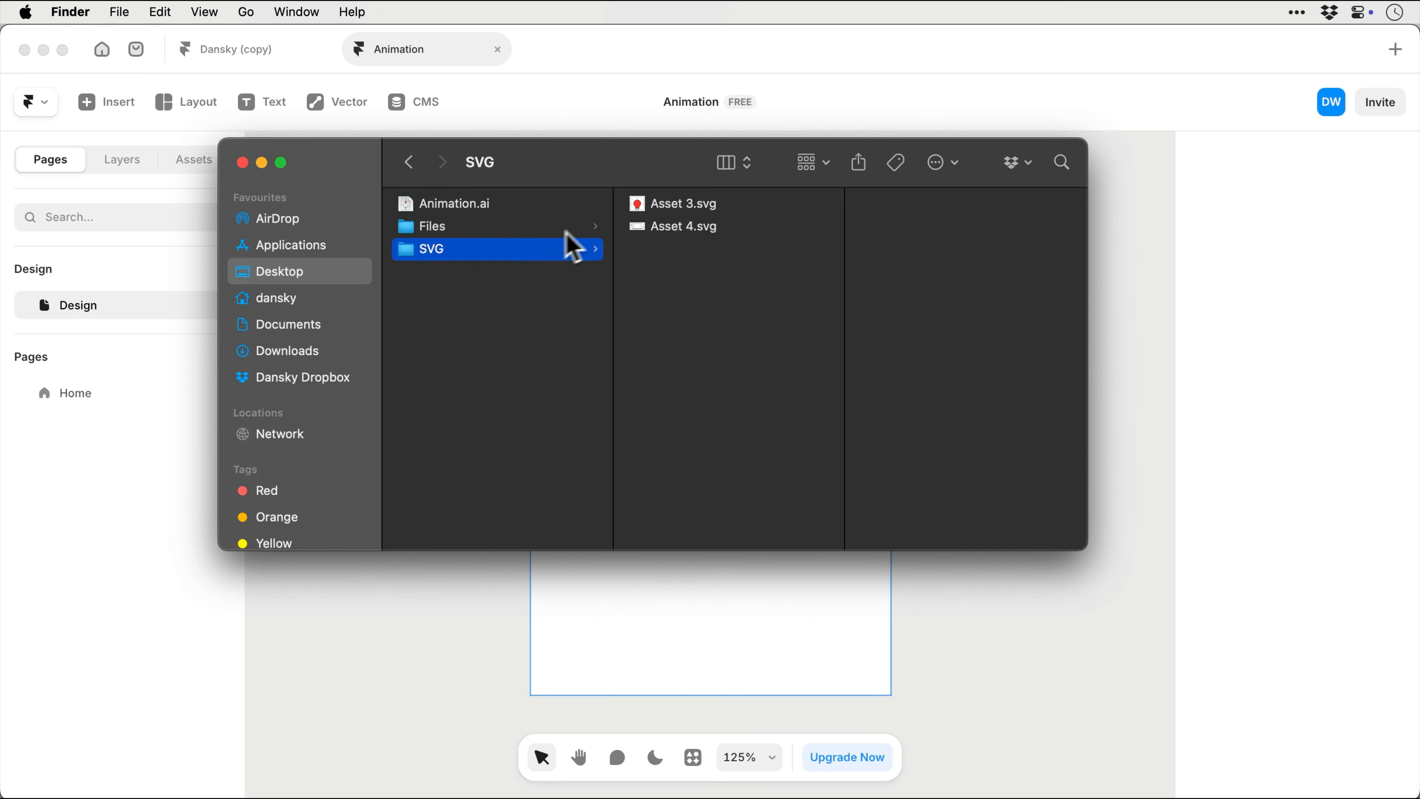
pyautogui.click(667, 209)
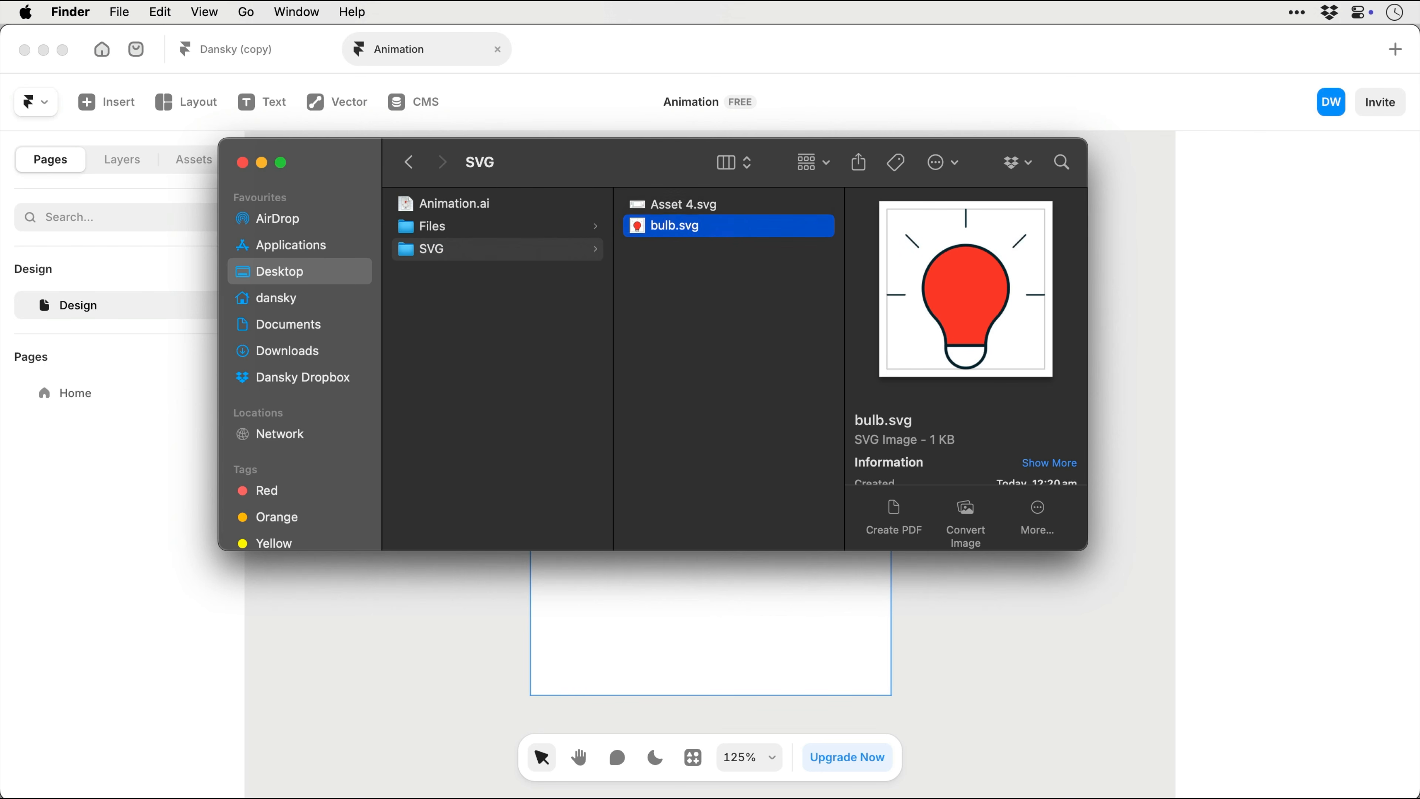
pyautogui.press('Up')
pyautogui.press('Return')
pyautogui.write('ba')
pyautogui.press('Escape')
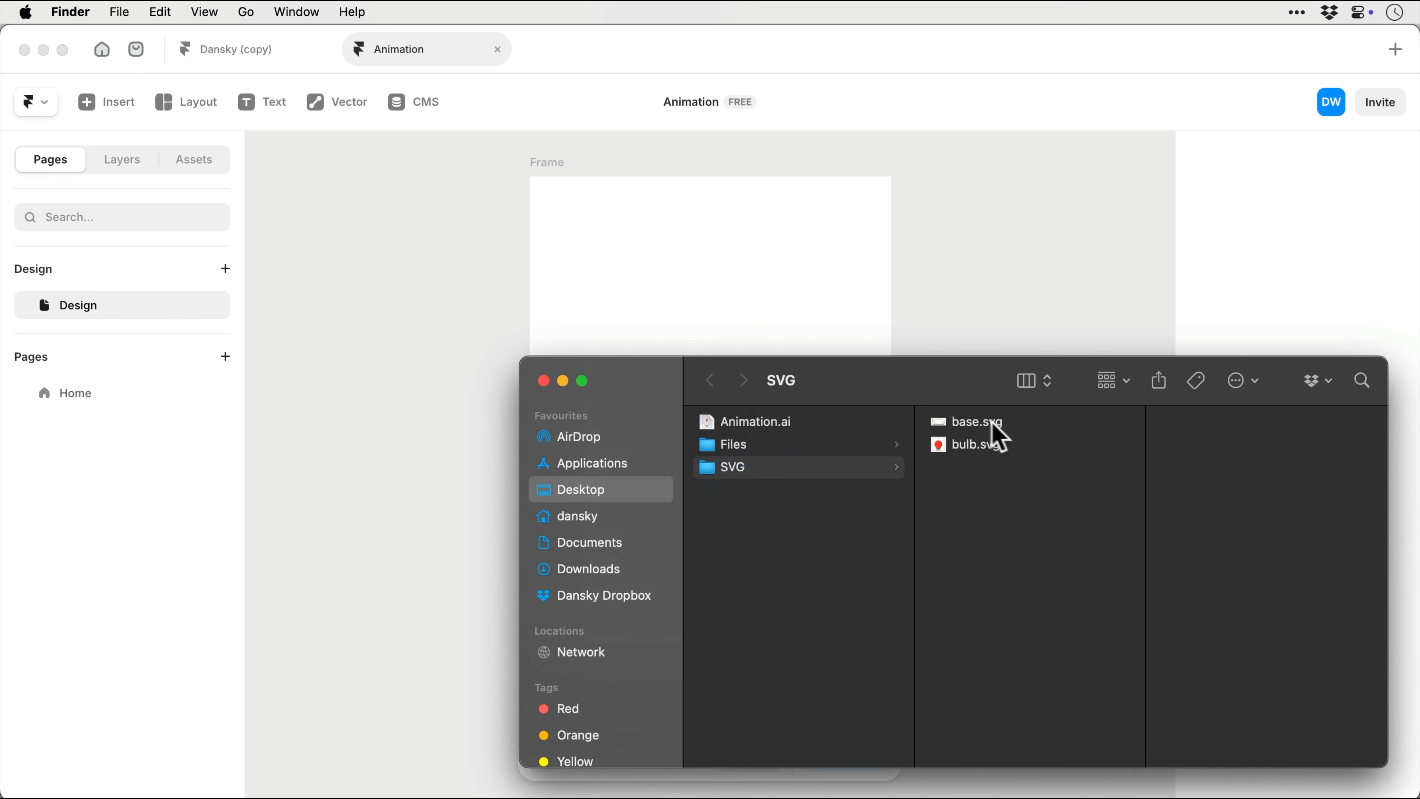
# Import base.svg into the Framer frame and bulb.svg onto the canvas beside it, then close the Finder window.
pyautogui.moveTo(996, 435); pyautogui.dragTo(723, 293)
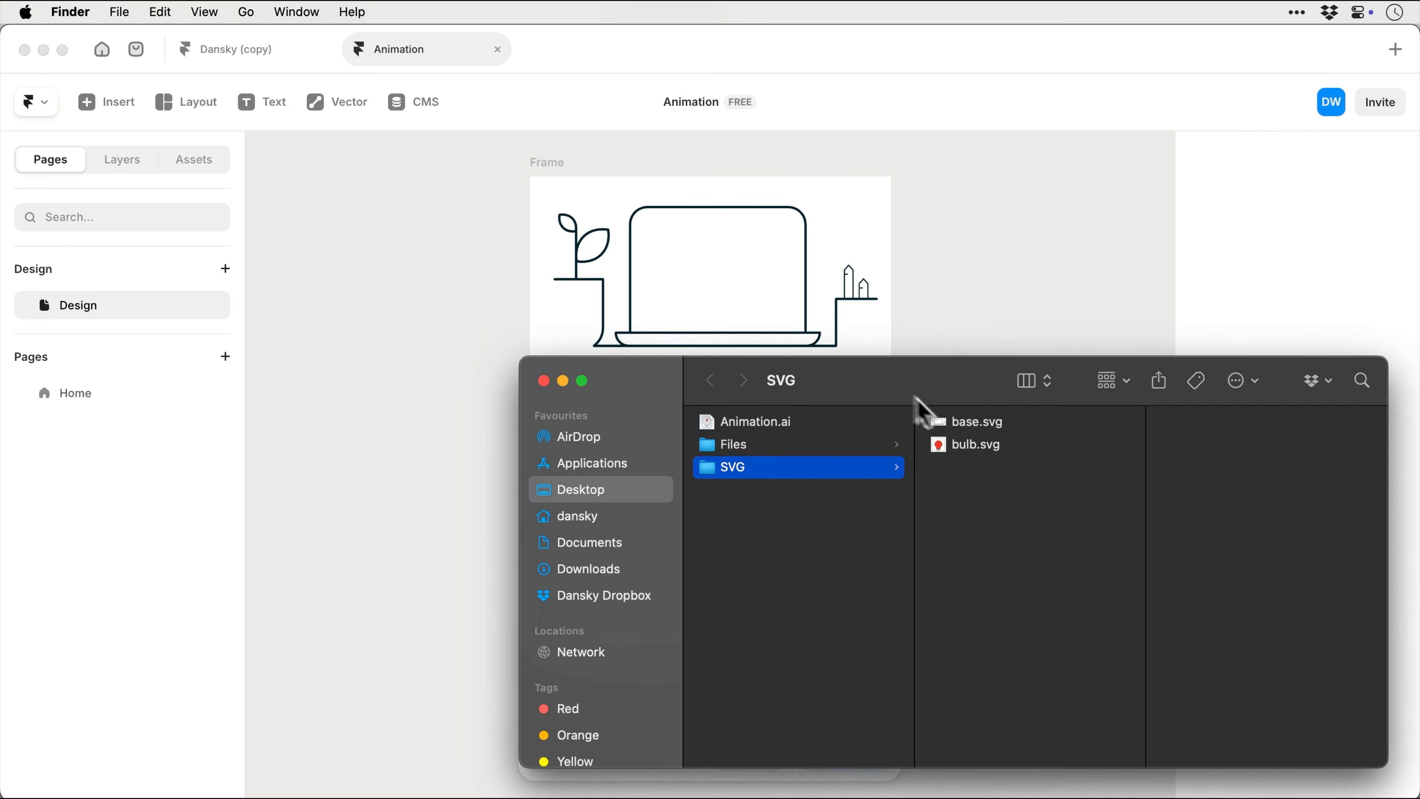
pyautogui.moveTo(984, 451); pyautogui.dragTo(971, 305)
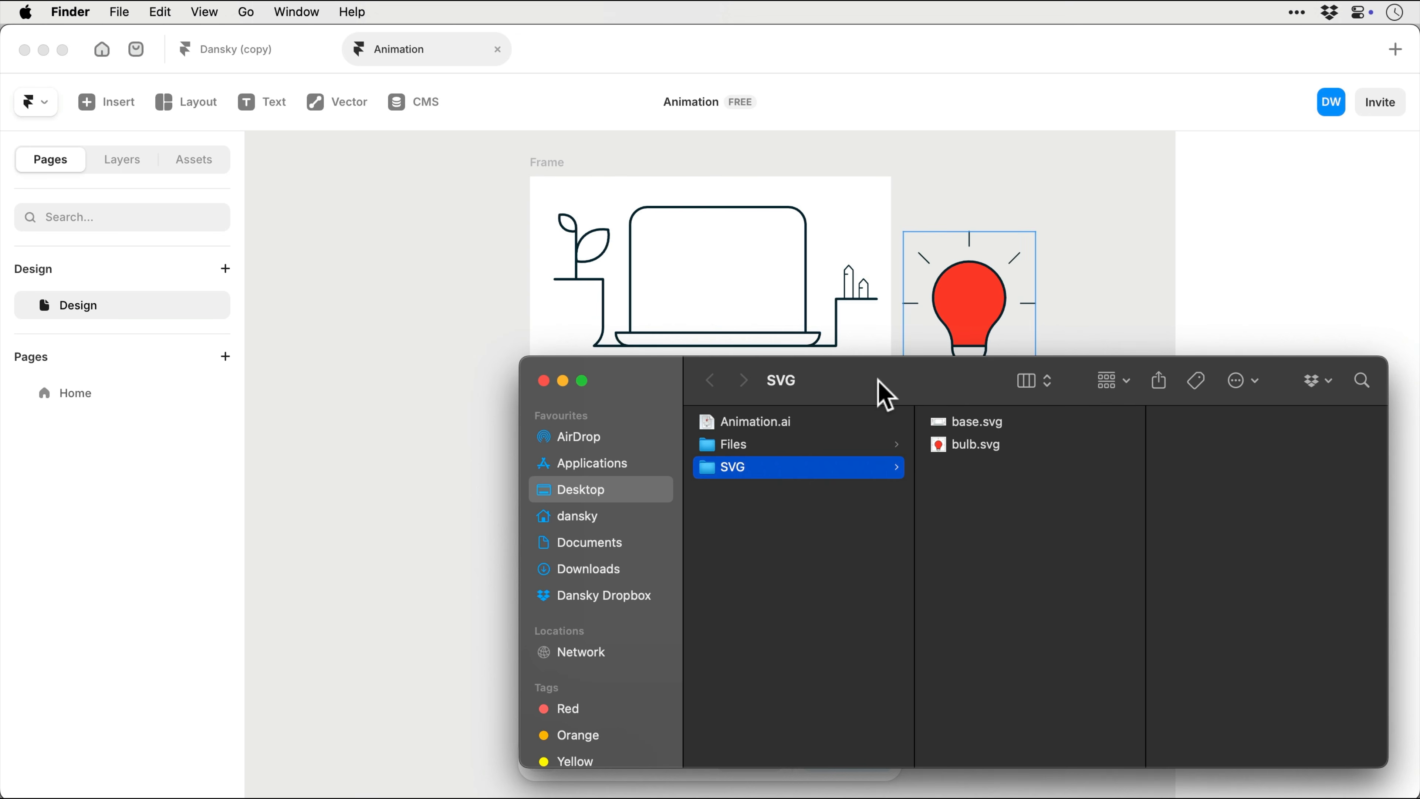
pyautogui.press('super+w')
# Centre the laptop artwork horizontally and vertically within the frame.
pyautogui.click(818, 340)
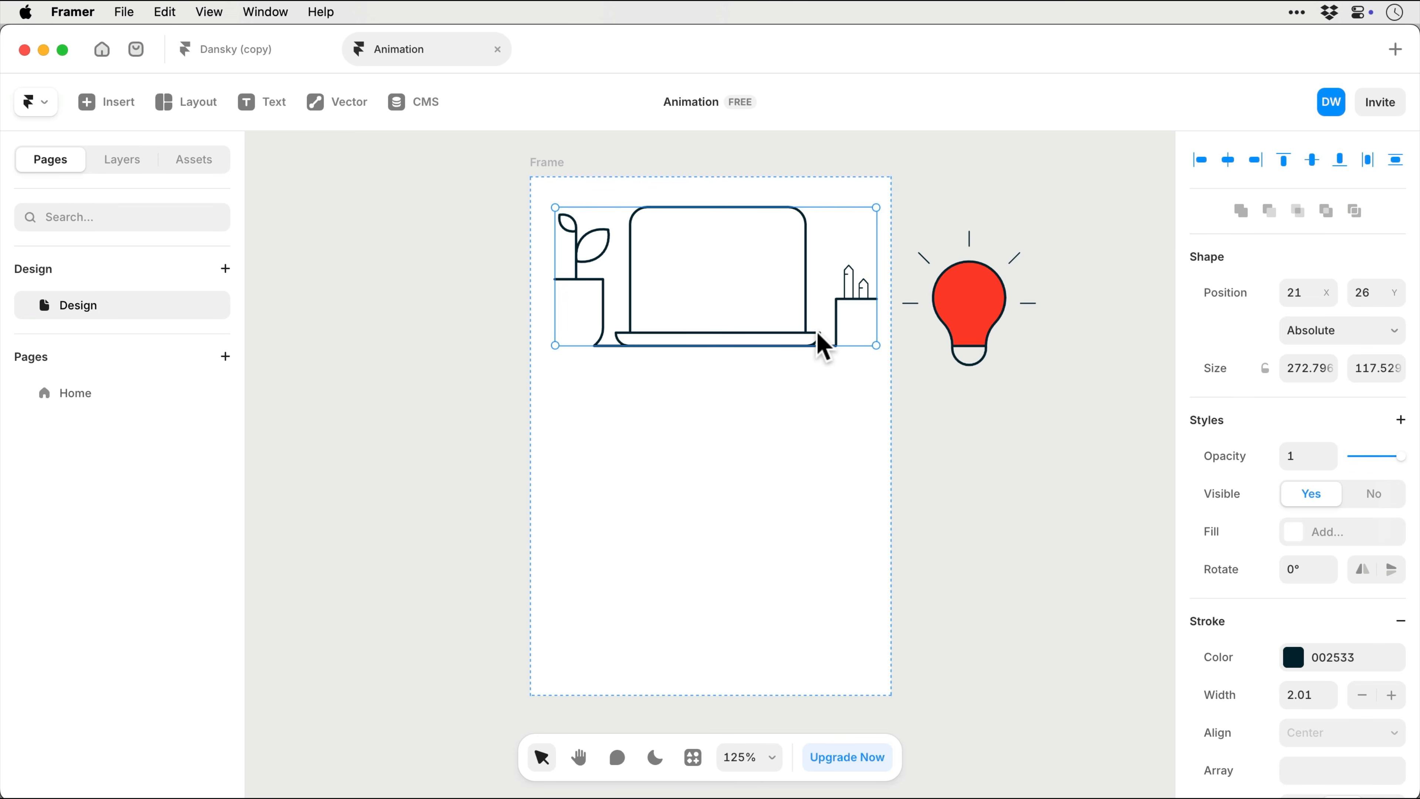
pyautogui.click(1227, 162)
pyautogui.click(1312, 163)
# Move the bulb into the frame, centred above the laptop, and shift the laptop artwork slightly down.
pyautogui.moveTo(983, 305); pyautogui.dragTo(716, 304)
pyautogui.moveTo(805, 422); pyautogui.dragTo(806, 463)
pyautogui.moveTo(721, 329); pyautogui.dragTo(720, 341)
pyautogui.click(436, 583)
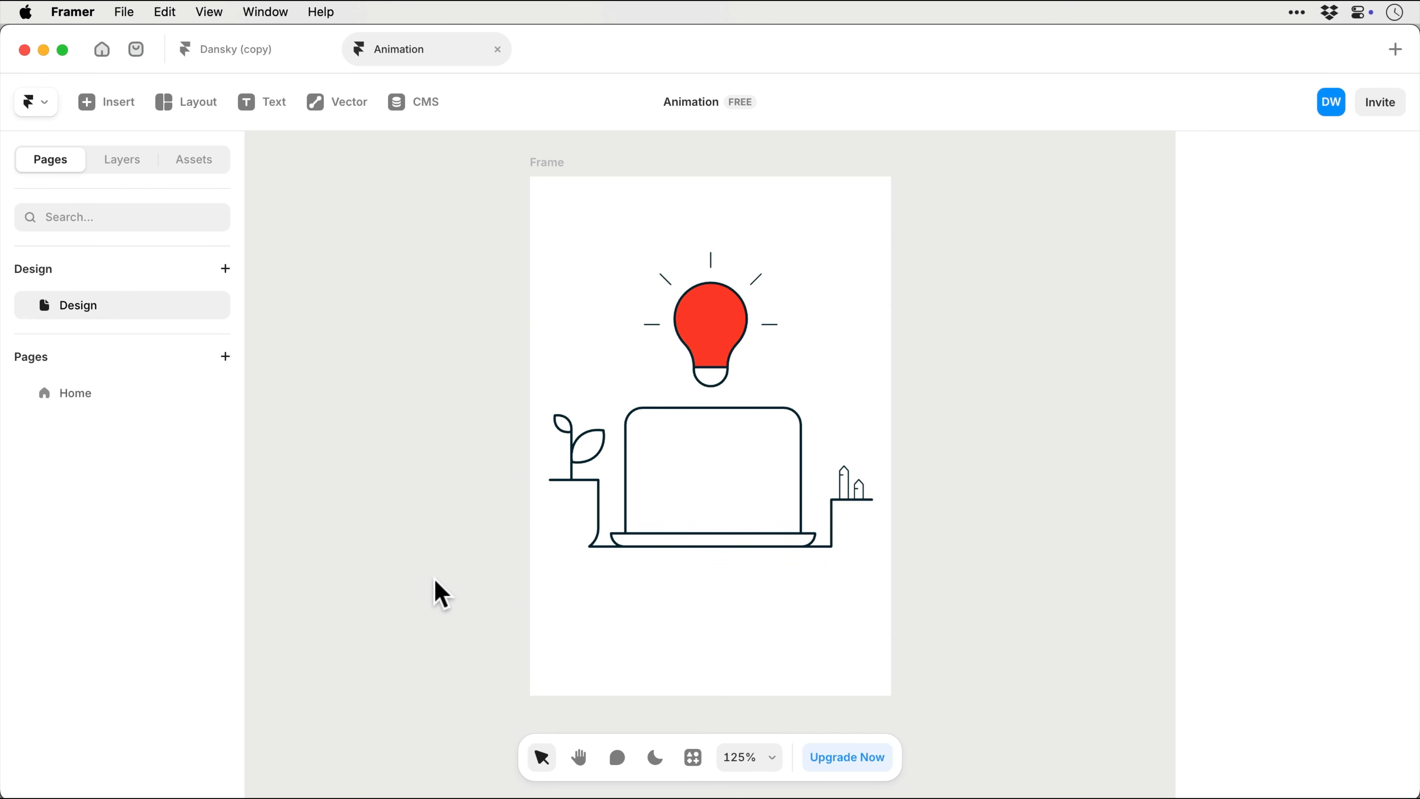
# Rename the light bulb's group layer to Bulb.
pyautogui.click(123, 160)
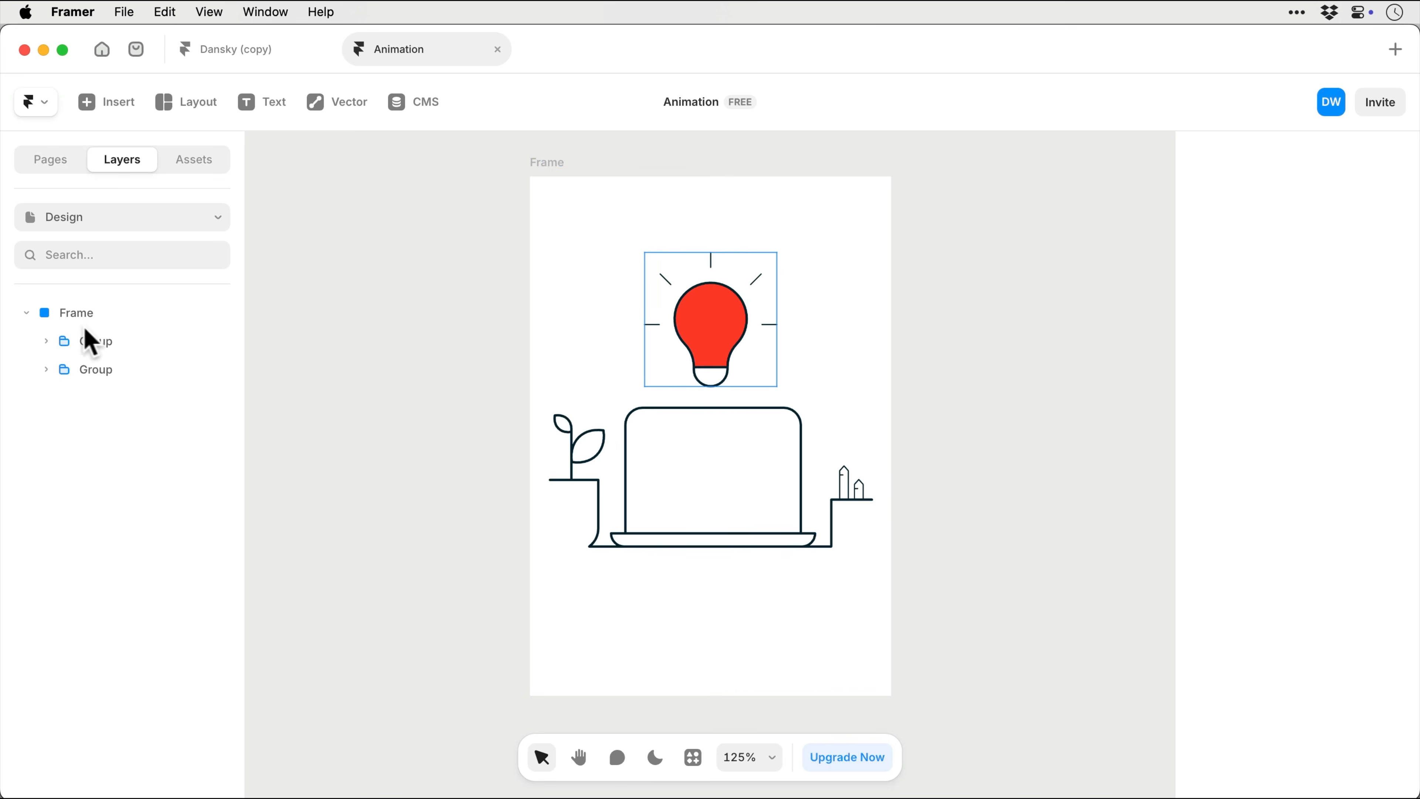
pyautogui.click(111, 341)
pyautogui.doubleClick(113, 343)
pyautogui.write('Bulb')
pyautogui.press('Return')
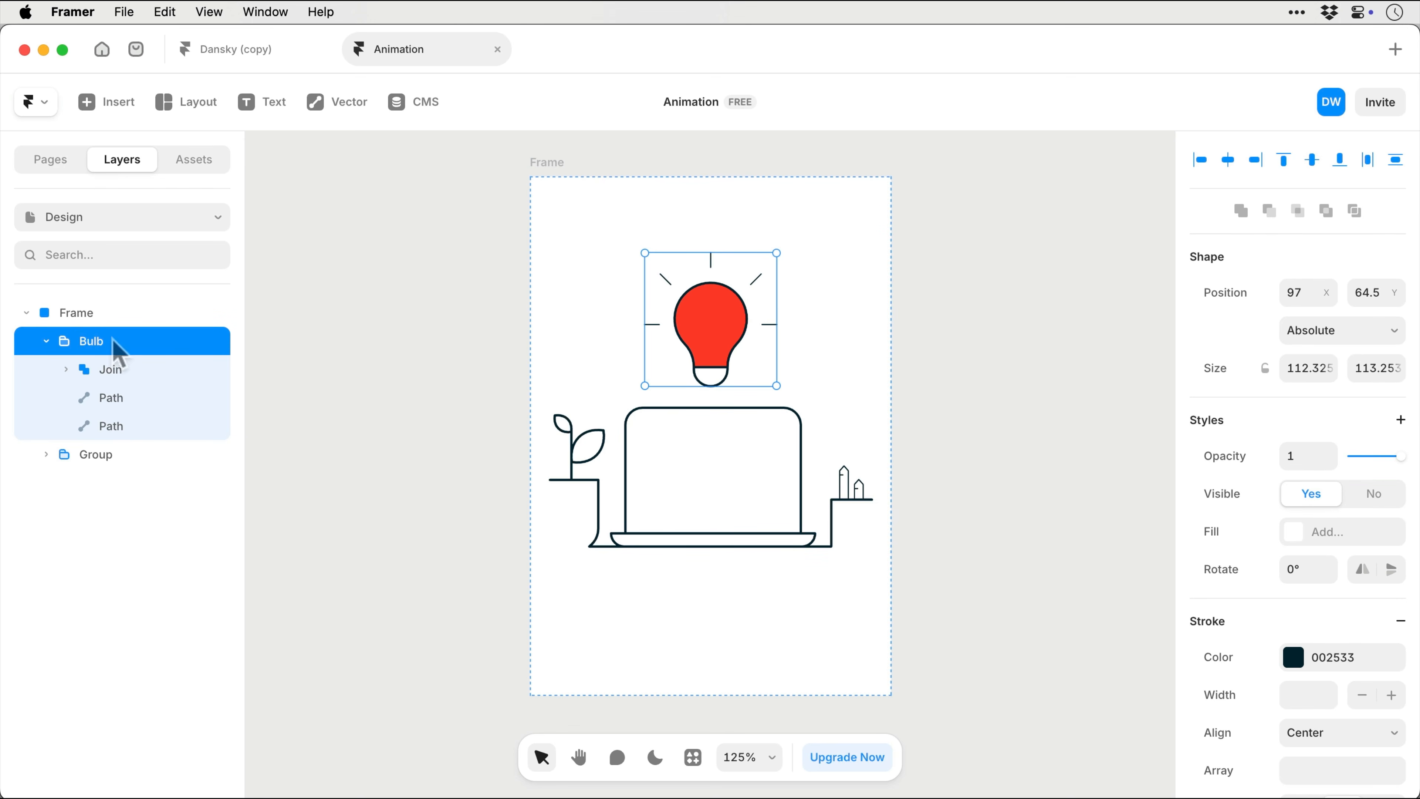
# Rename the laptop artwork's group layer to Base.
pyautogui.click(111, 454)
pyautogui.doubleClick(108, 455)
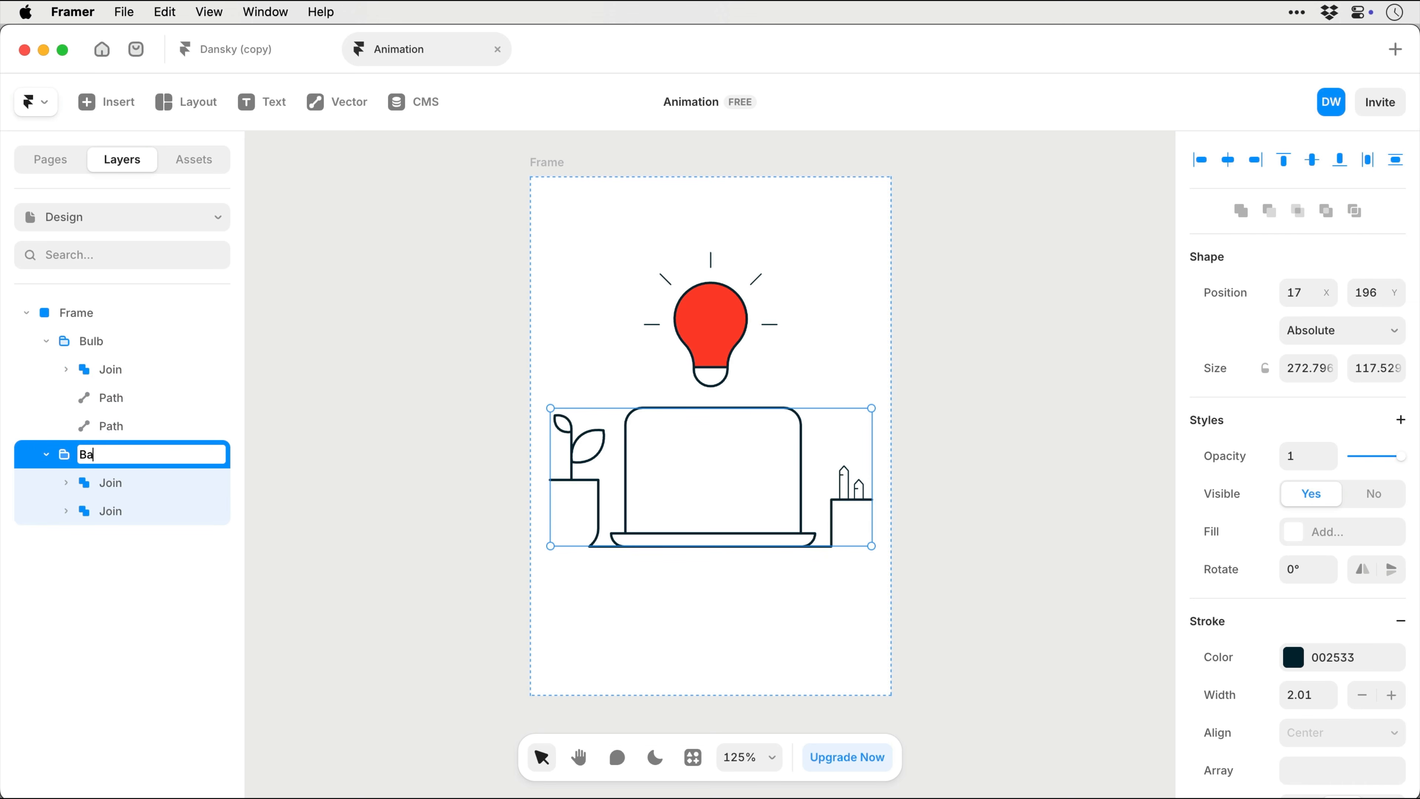
pyautogui.press('Return')
pyautogui.press('Escape')
# Draw a rectangle about 130 by 87 inside the laptop outline as its screen.
pyautogui.click(349, 109)
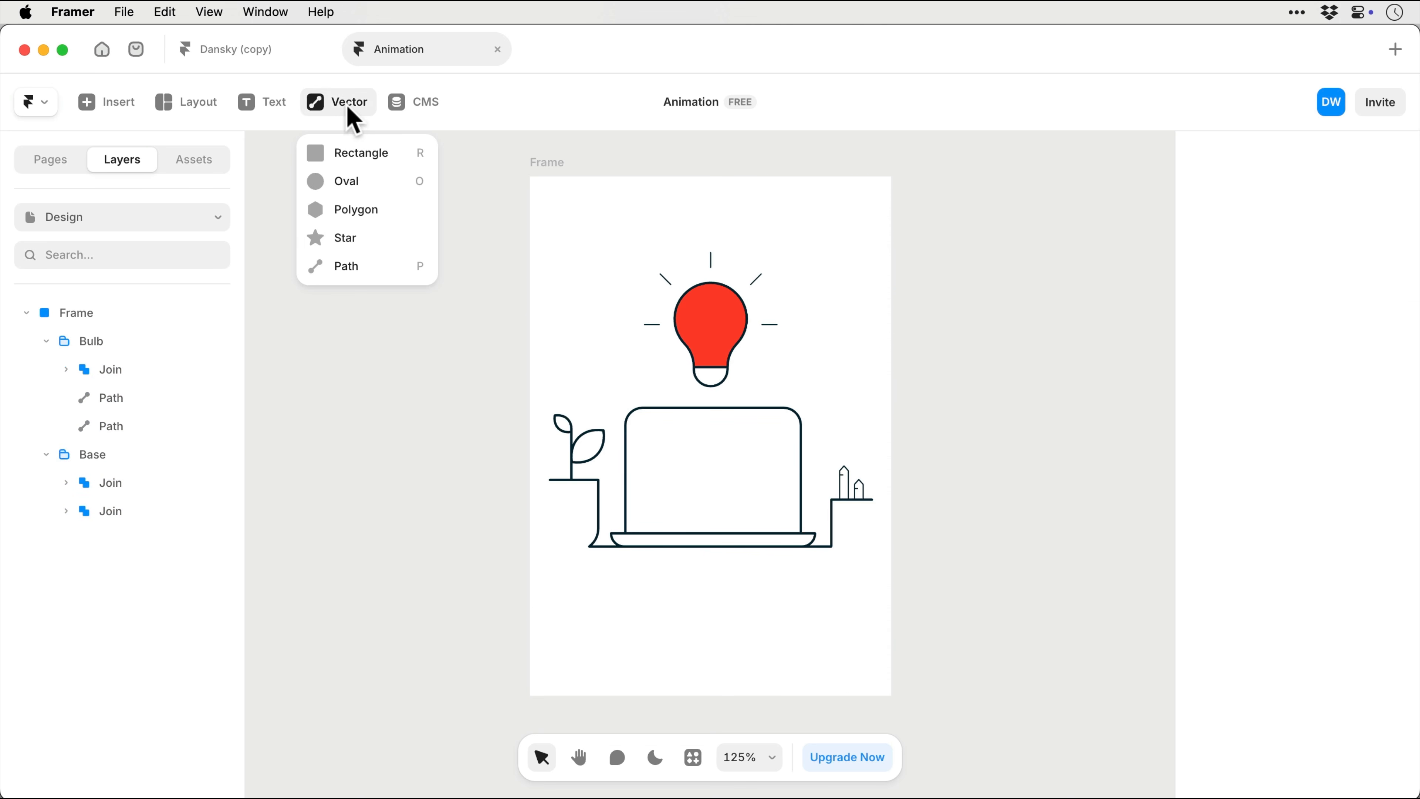
pyautogui.click(351, 159)
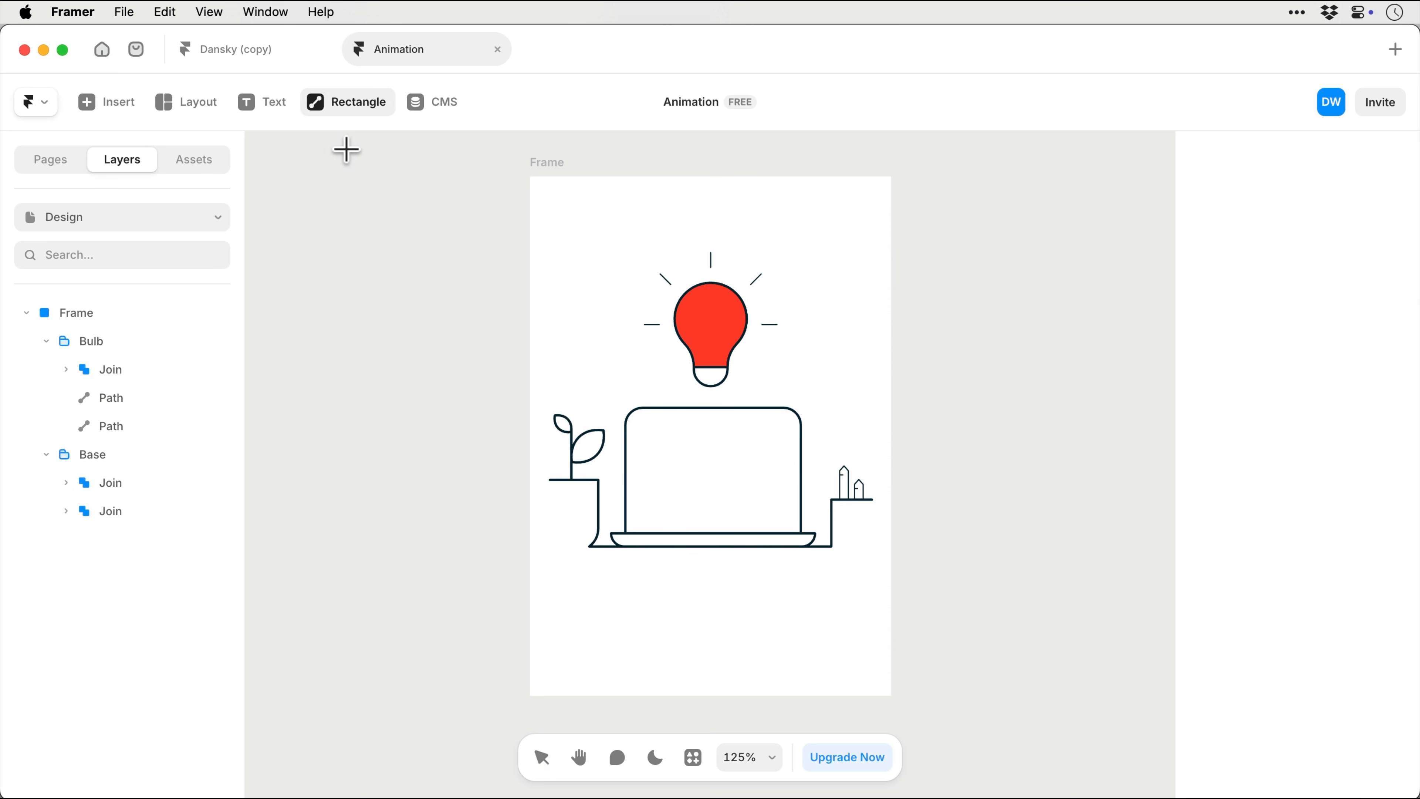
pyautogui.moveTo(639, 420); pyautogui.dragTo(793, 527)
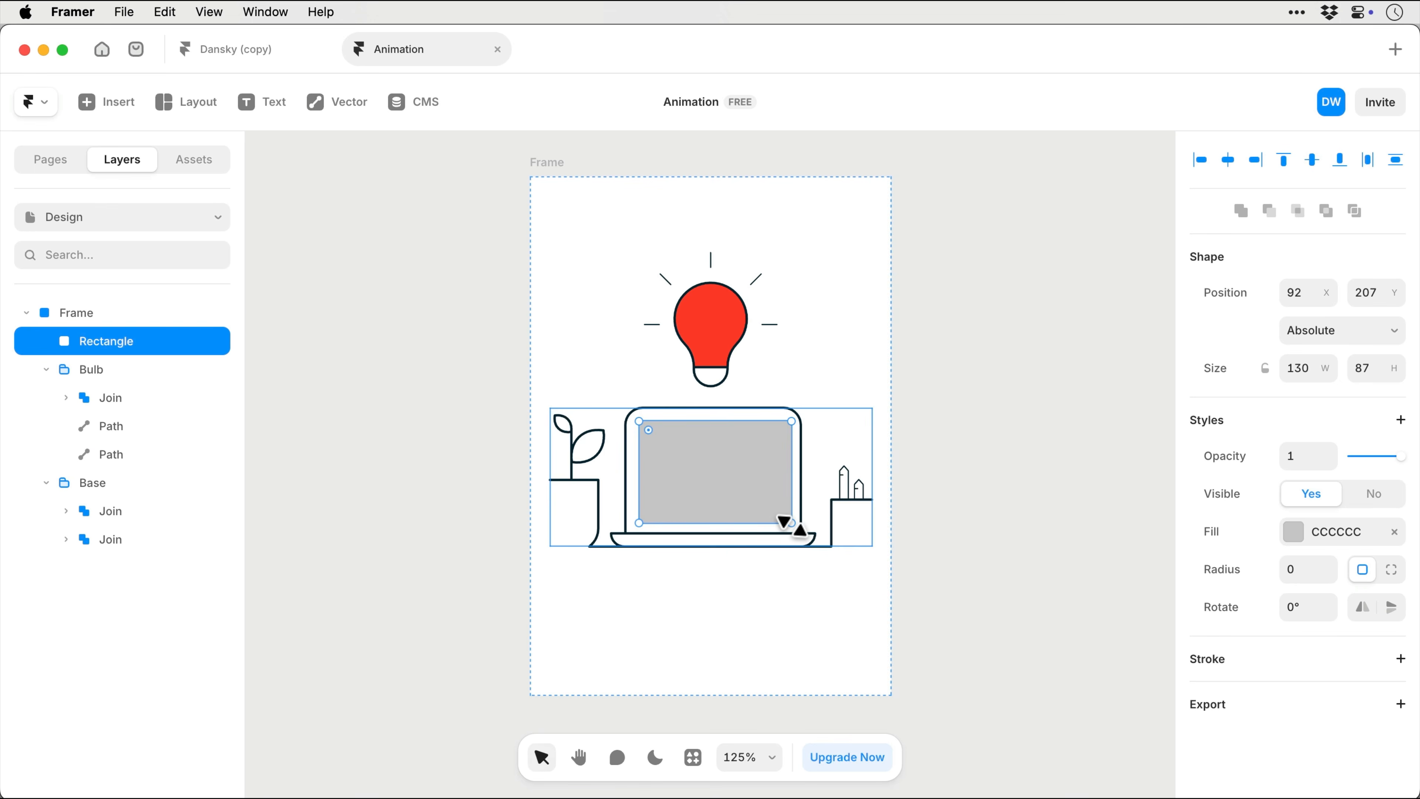
# Style the screen rectangle with a corner radius of 4, no fill and a 002533 stroke sampled from the artwork's outline.
pyautogui.click(1394, 532)
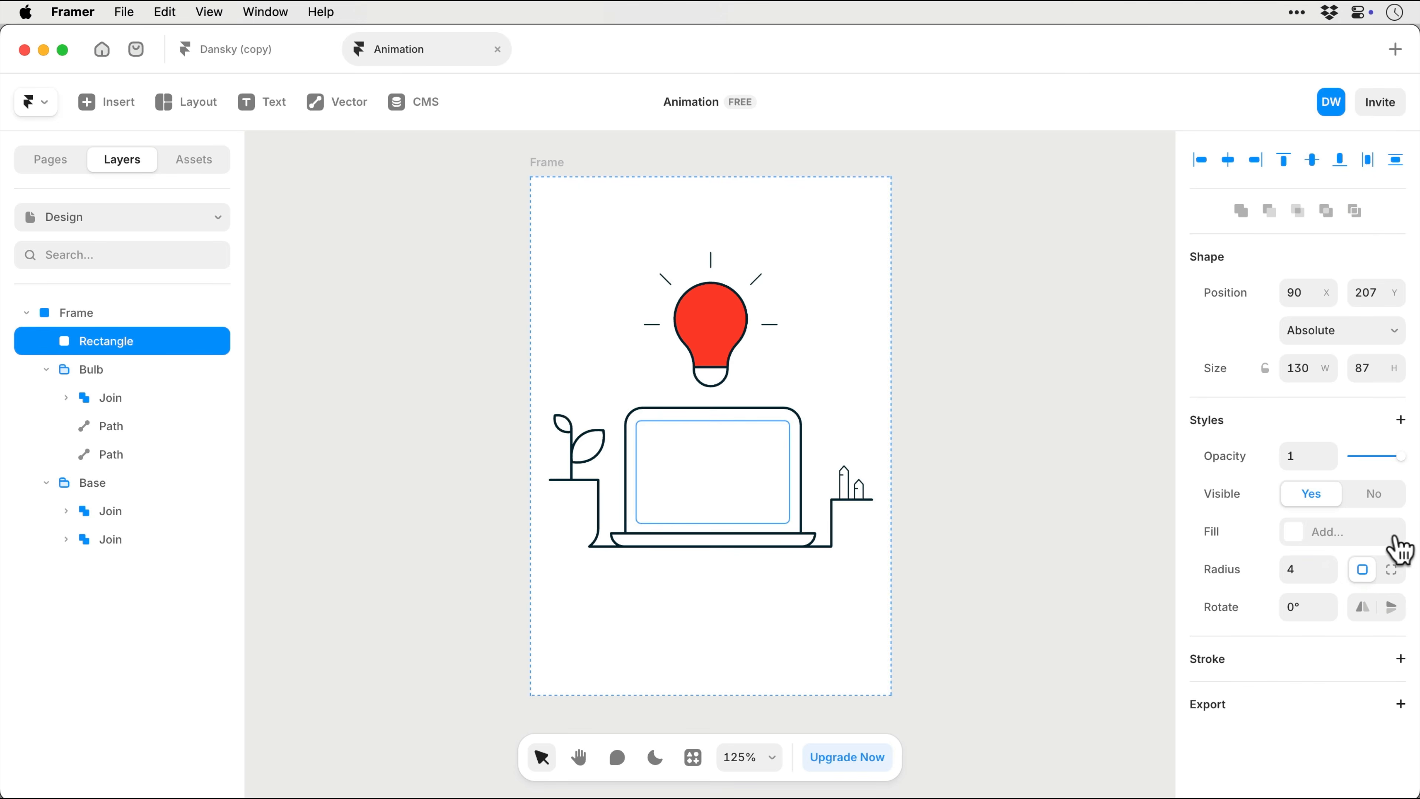
pyautogui.click(1401, 659)
pyautogui.click(1294, 695)
pyautogui.click(1094, 718)
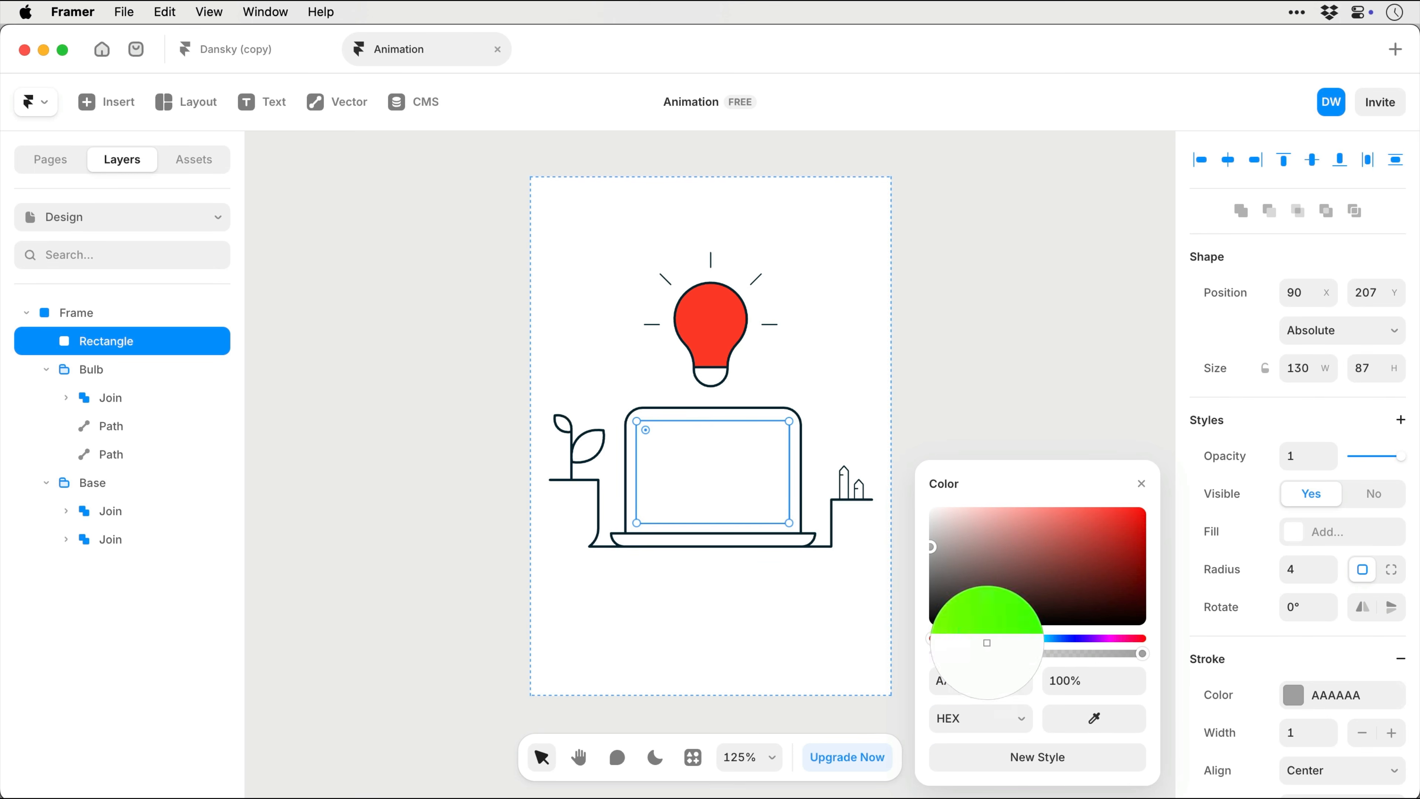
pyautogui.click(832, 551)
# Duplicate the screen rectangle, shrink the copy to about 82 by 61 in the middle of the screen, and set its stroke width to 2.
pyautogui.press('super+equal')
pyautogui.press('super+d')
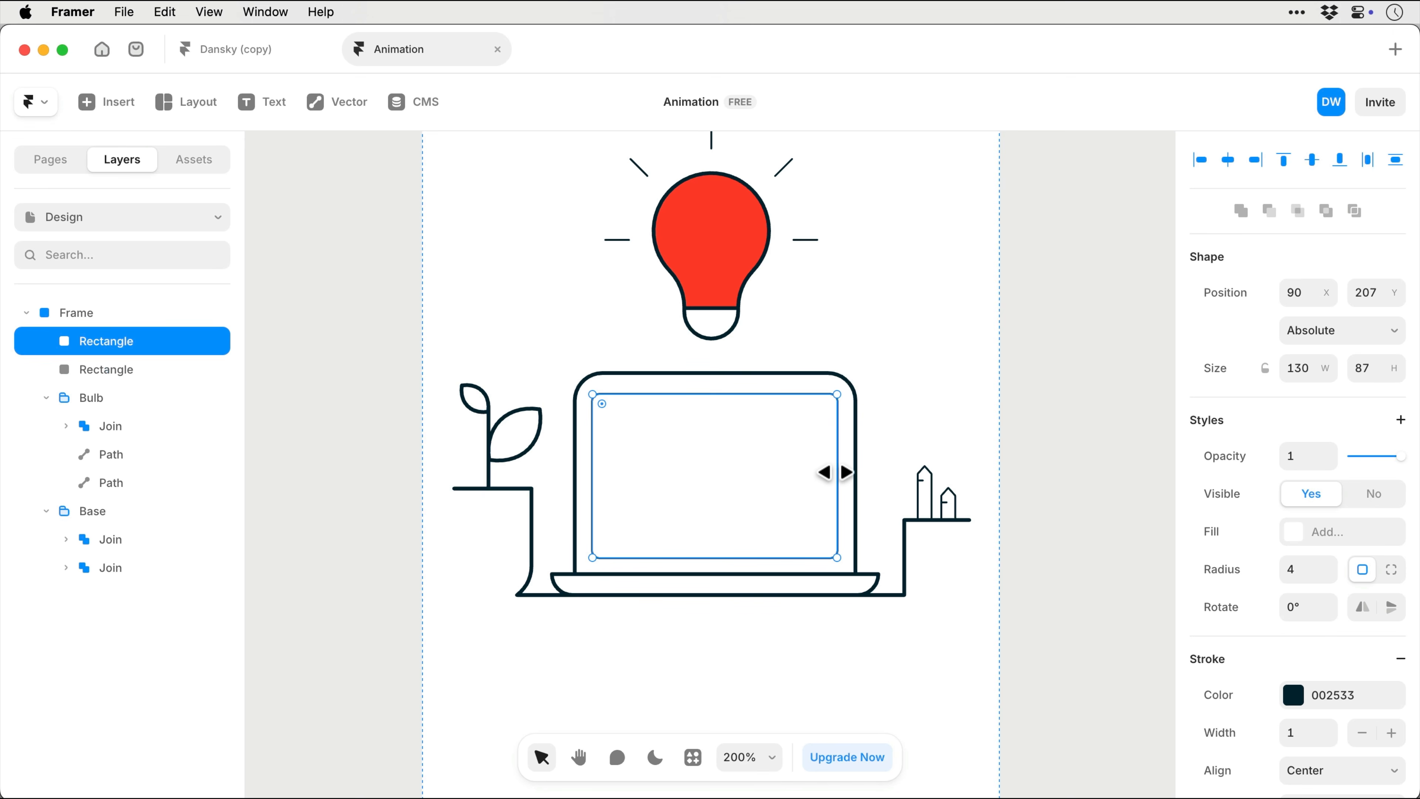
pyautogui.moveTo(837, 394)
pyautogui.mouseDown()
pyautogui.moveTo(780, 418)
pyautogui.moveTo(840, 387)
pyautogui.mouseUp()
pyautogui.click(833, 397)
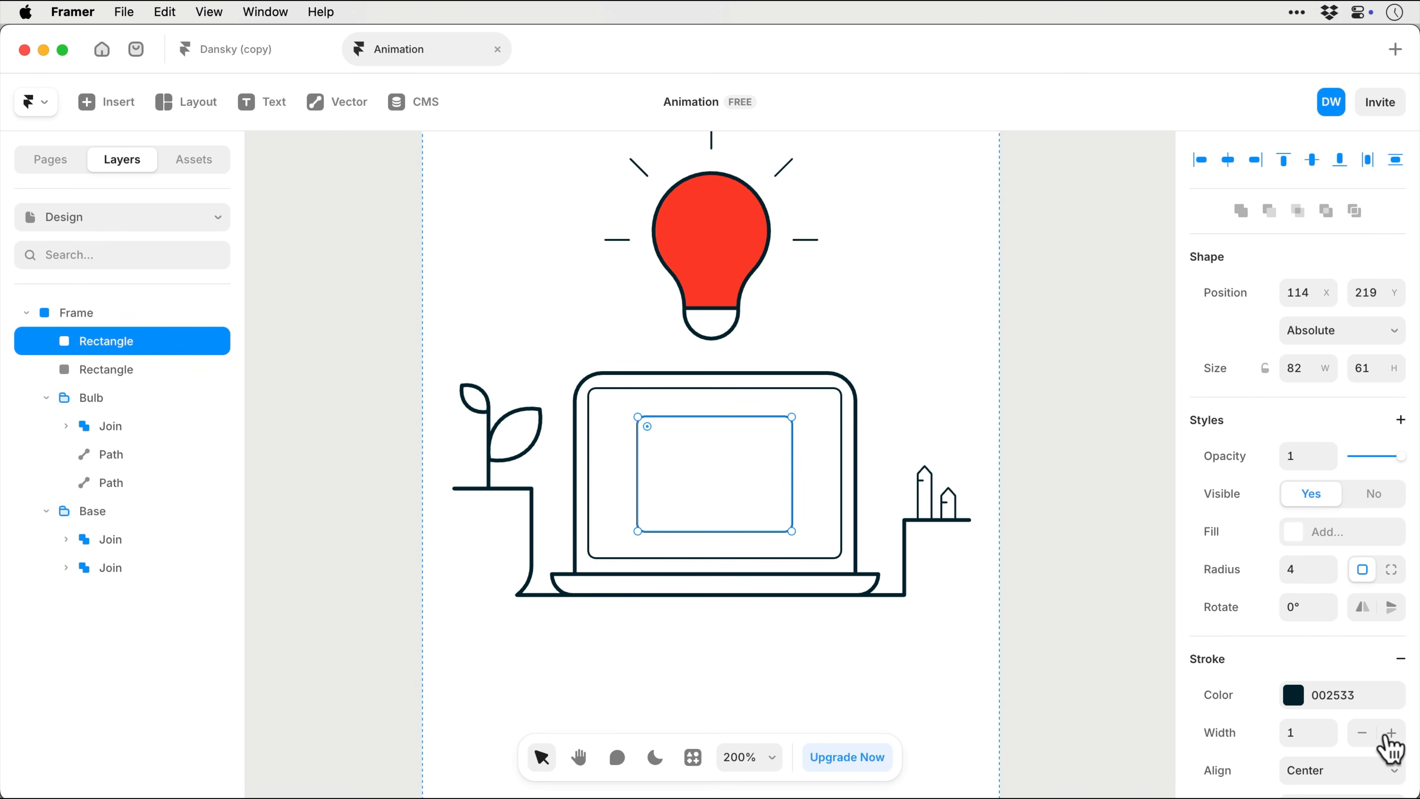
pyautogui.click(1391, 734)
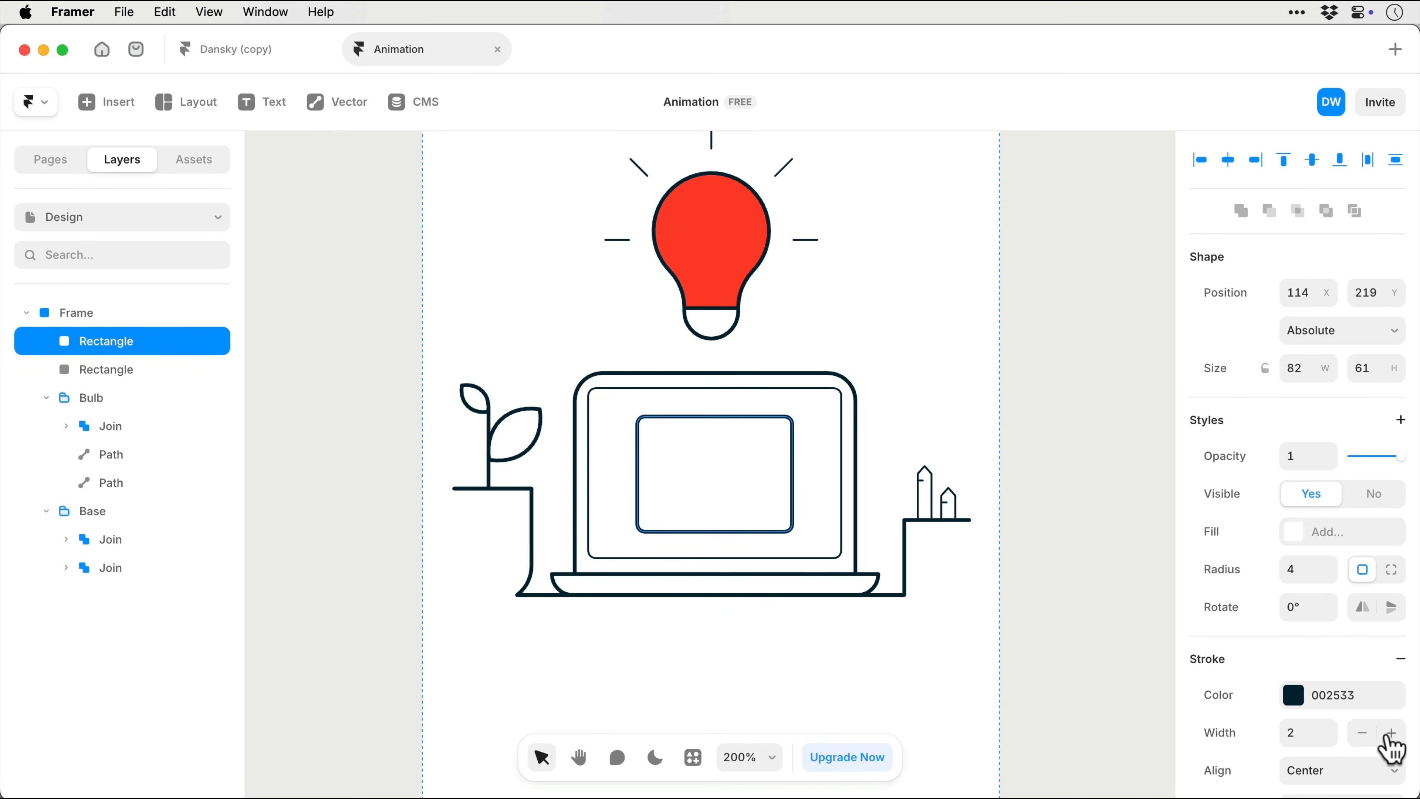
# Draw a polygon about 29 by 29 inside the small rectangle, with 3 sides and a radius of 2.
pyautogui.click(357, 109)
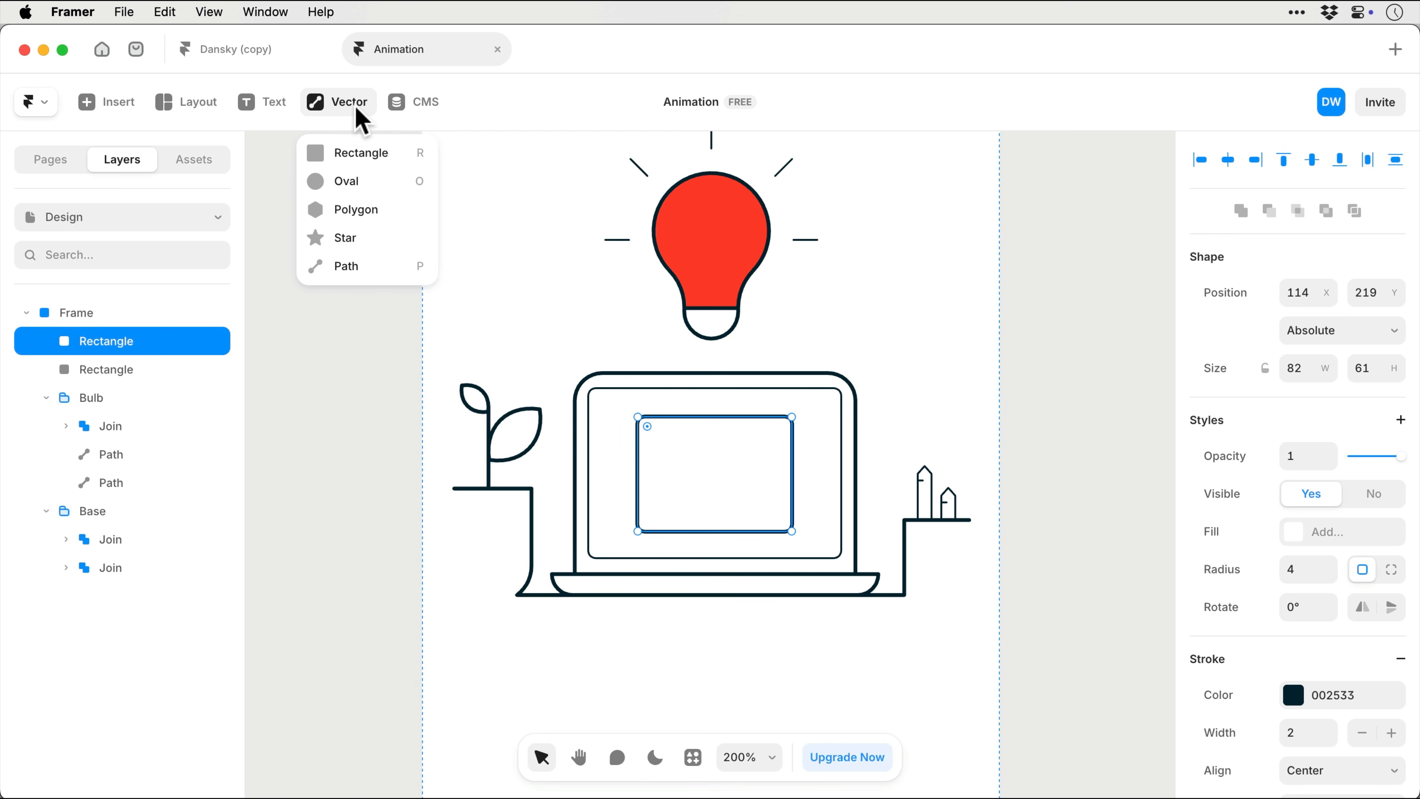
pyautogui.click(347, 209)
pyautogui.moveTo(701, 465); pyautogui.dragTo(763, 521)
pyautogui.click(1300, 406)
pyautogui.write('3')
pyautogui.click(1300, 604)
pyautogui.write('1')
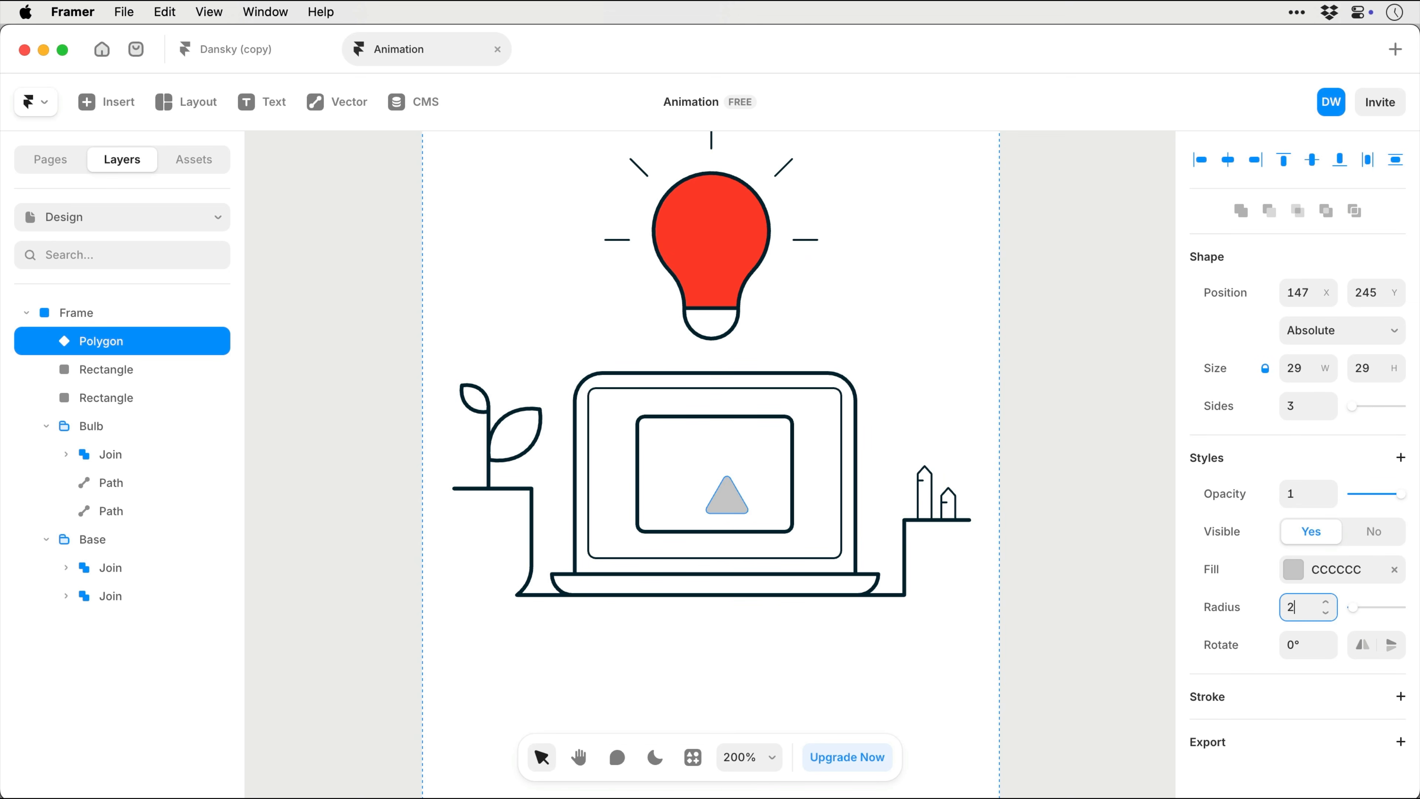
# Give the triangle no fill and a 002533 stroke of width 2, and place it rotated 90° in the centre of the small rectangle.
pyautogui.click(1395, 569)
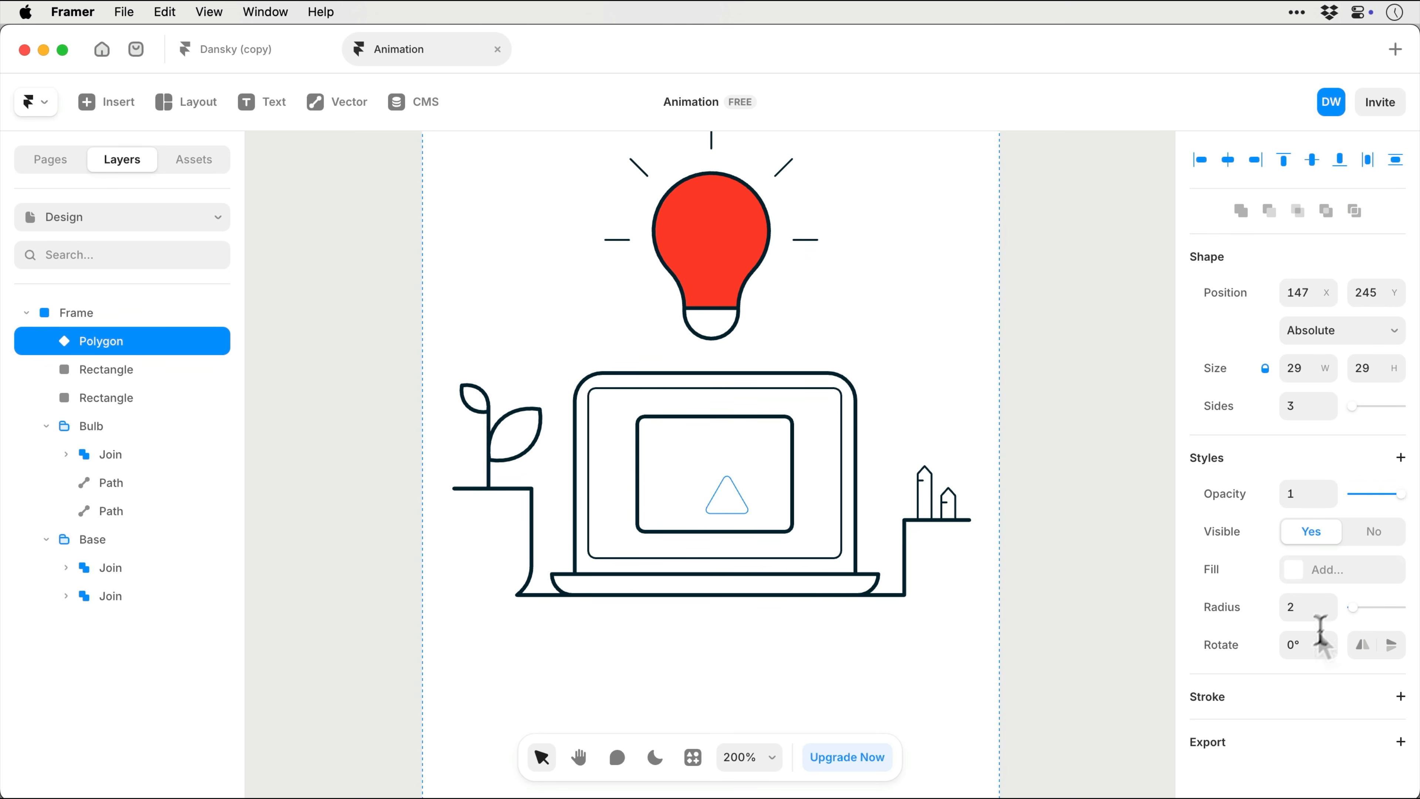
pyautogui.click(1261, 700)
pyautogui.click(1291, 734)
pyautogui.write('002533')
pyautogui.press('Return')
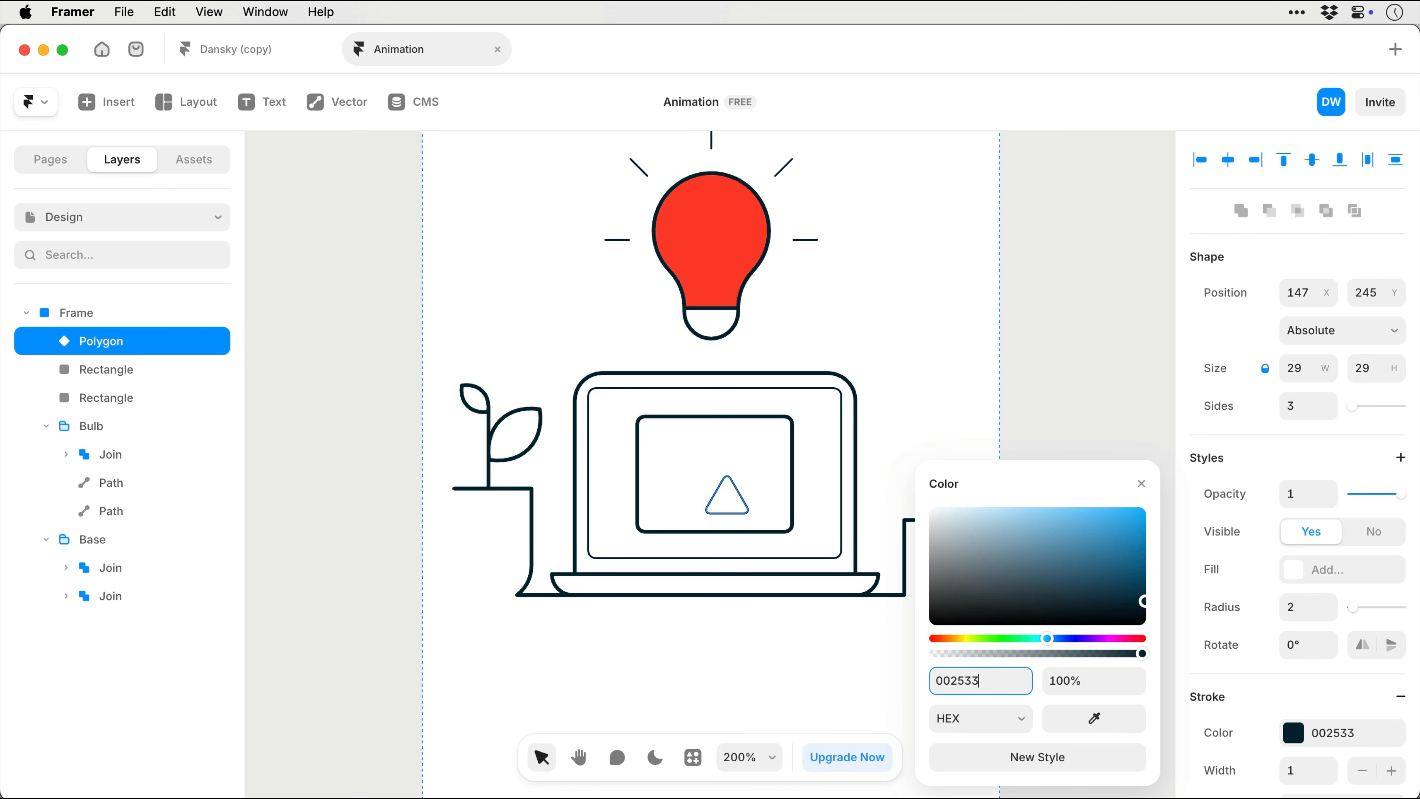
pyautogui.click(1391, 775)
pyautogui.moveTo(756, 522); pyautogui.dragTo(727, 499)
# Draw a horizontal straight path about 82 wide across the small rectangle, just below its upper edge.
pyautogui.click(338, 101)
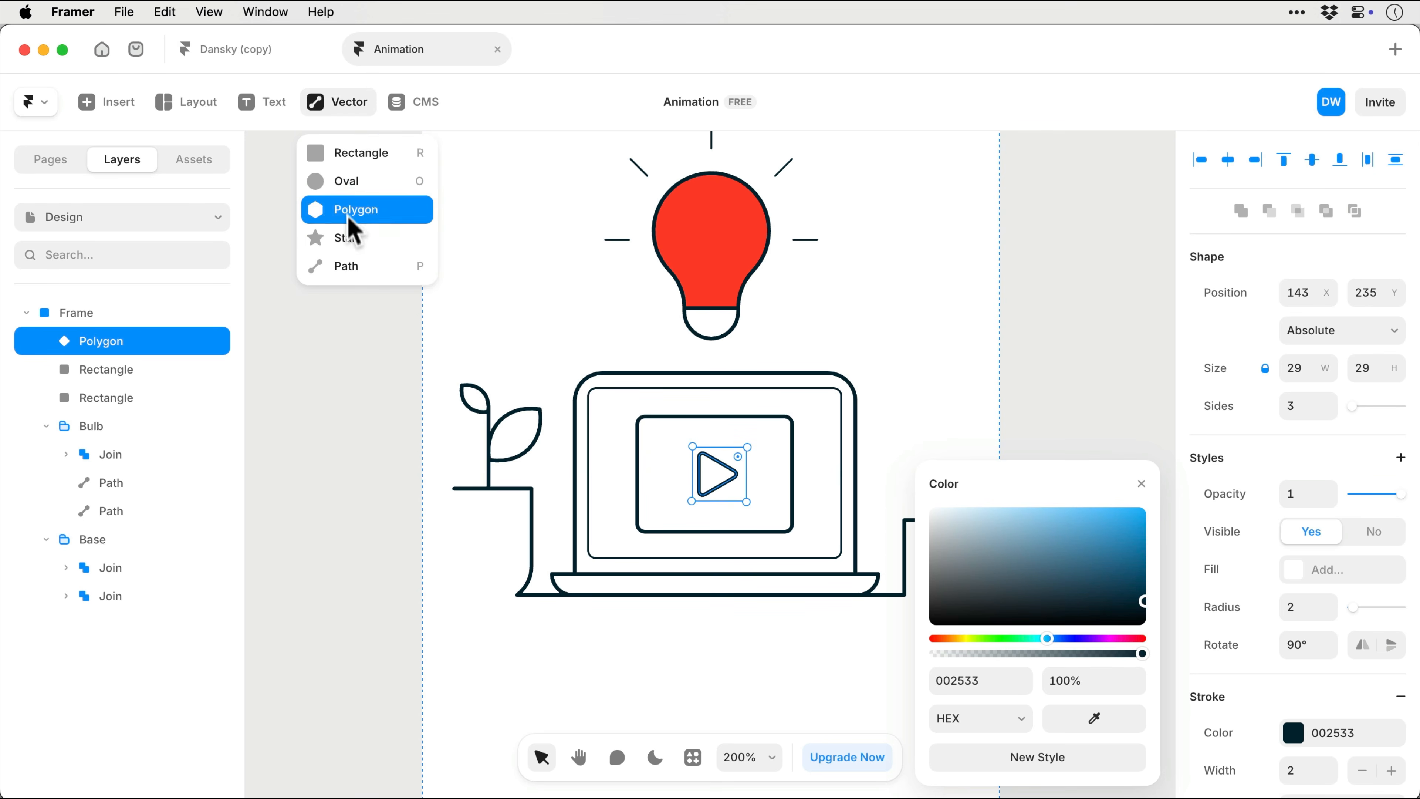
pyautogui.click(348, 266)
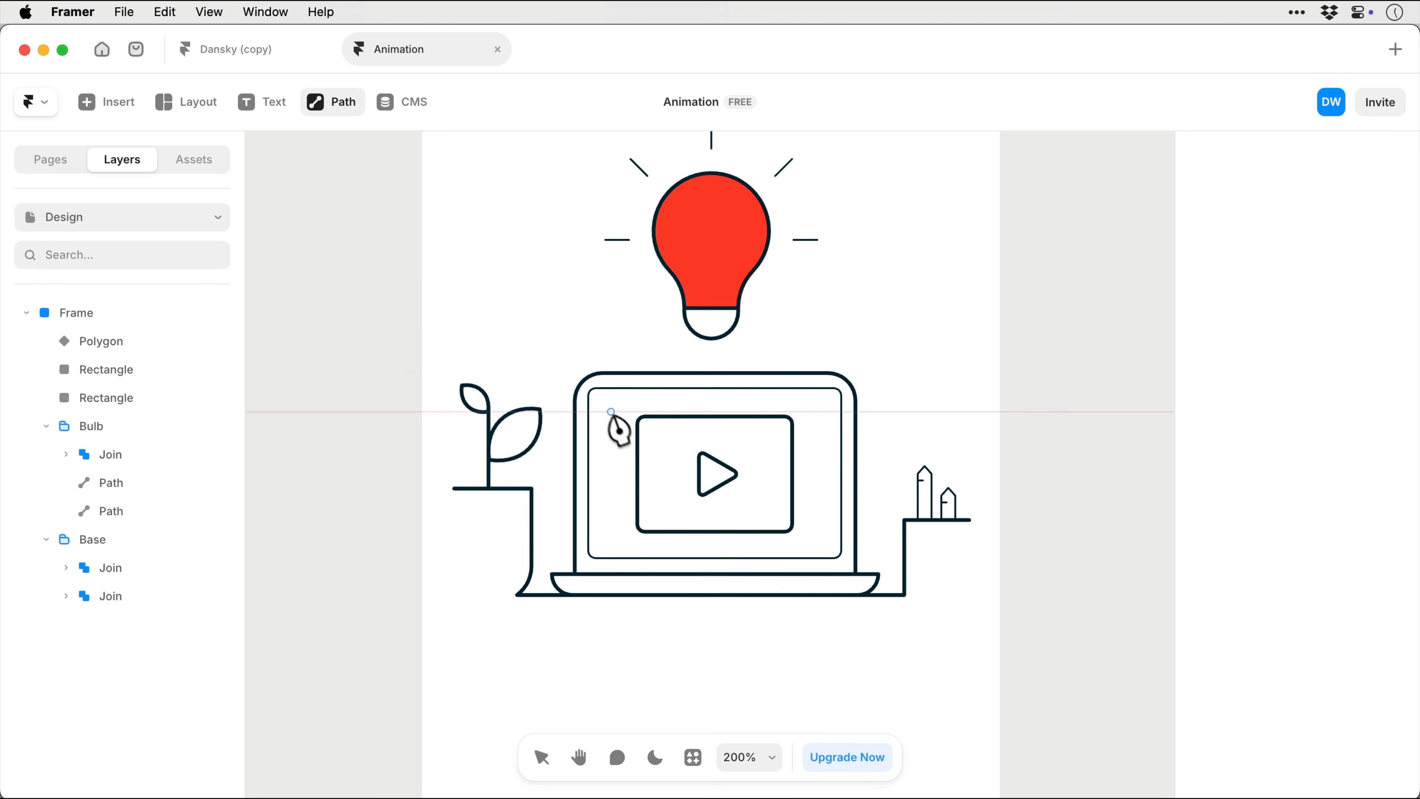
pyautogui.click(638, 433)
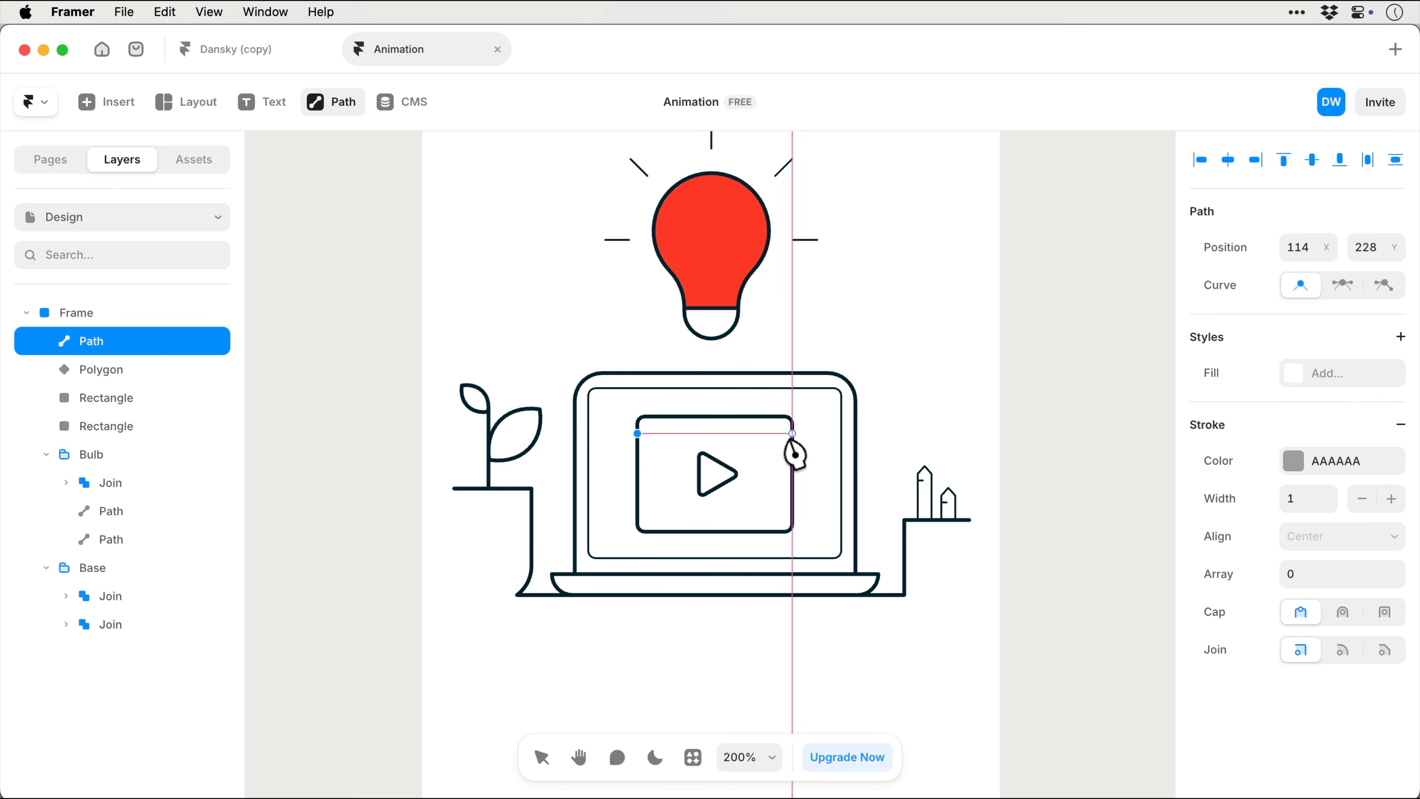
pyautogui.click(793, 433)
pyautogui.press('Escape')
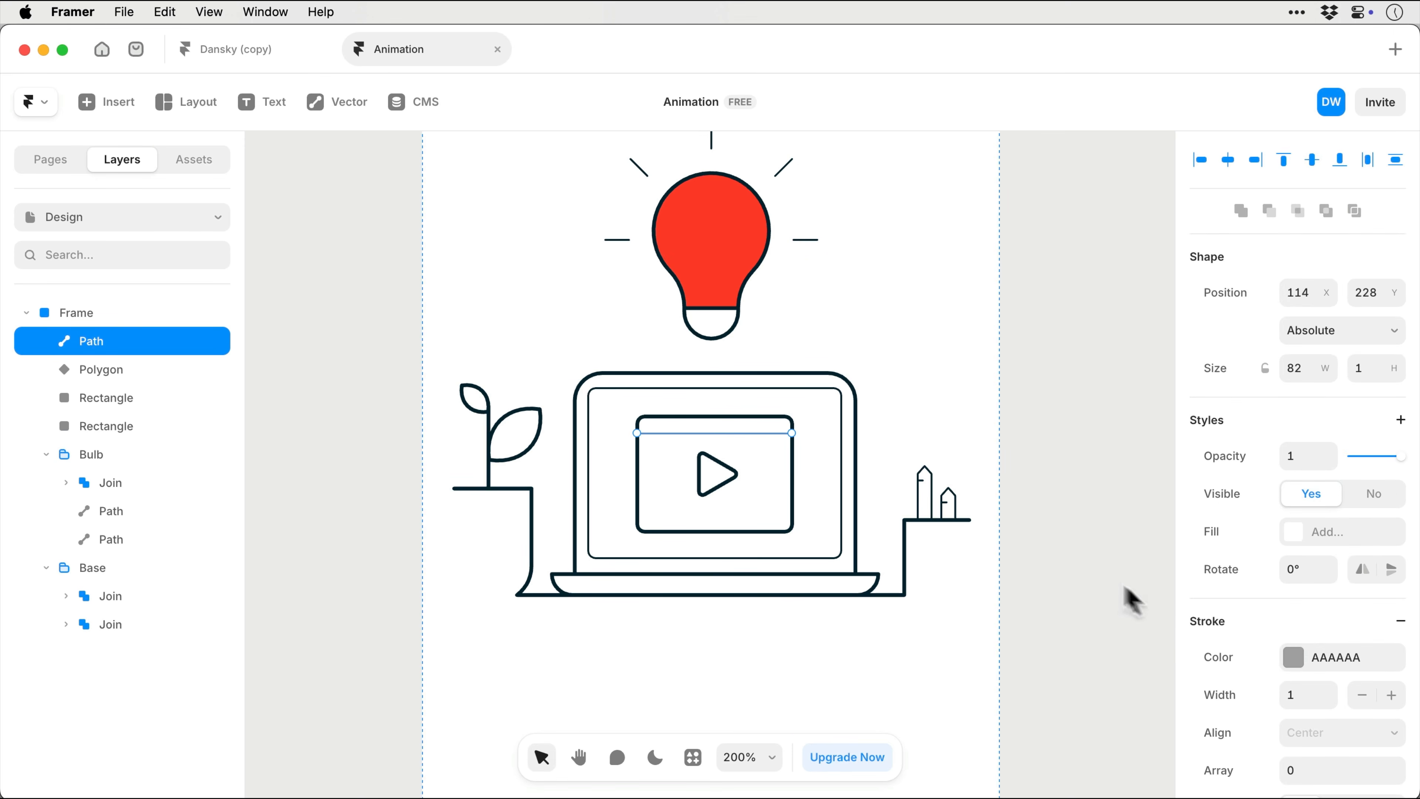
# Set the line's stroke color to 002533 and nudge the line up to Y 226.
pyautogui.click(1280, 660)
pyautogui.write('0D1D23')
pyautogui.press('Return')
pyautogui.click(821, 452)
pyautogui.click(779, 435)
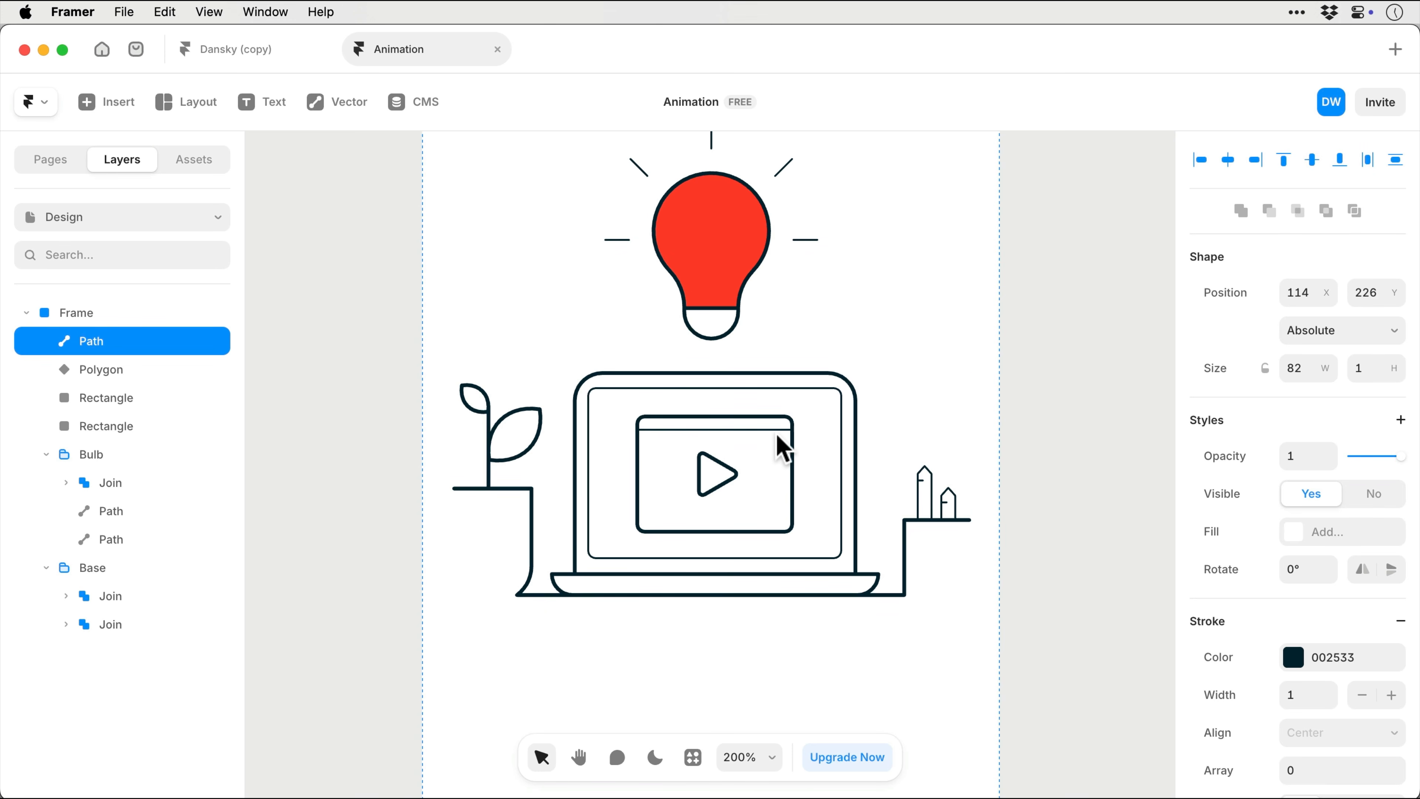
# Lower the triangle to Y 237, then group it with the line and small rectangle under the name "Window".
pyautogui.click(732, 471)
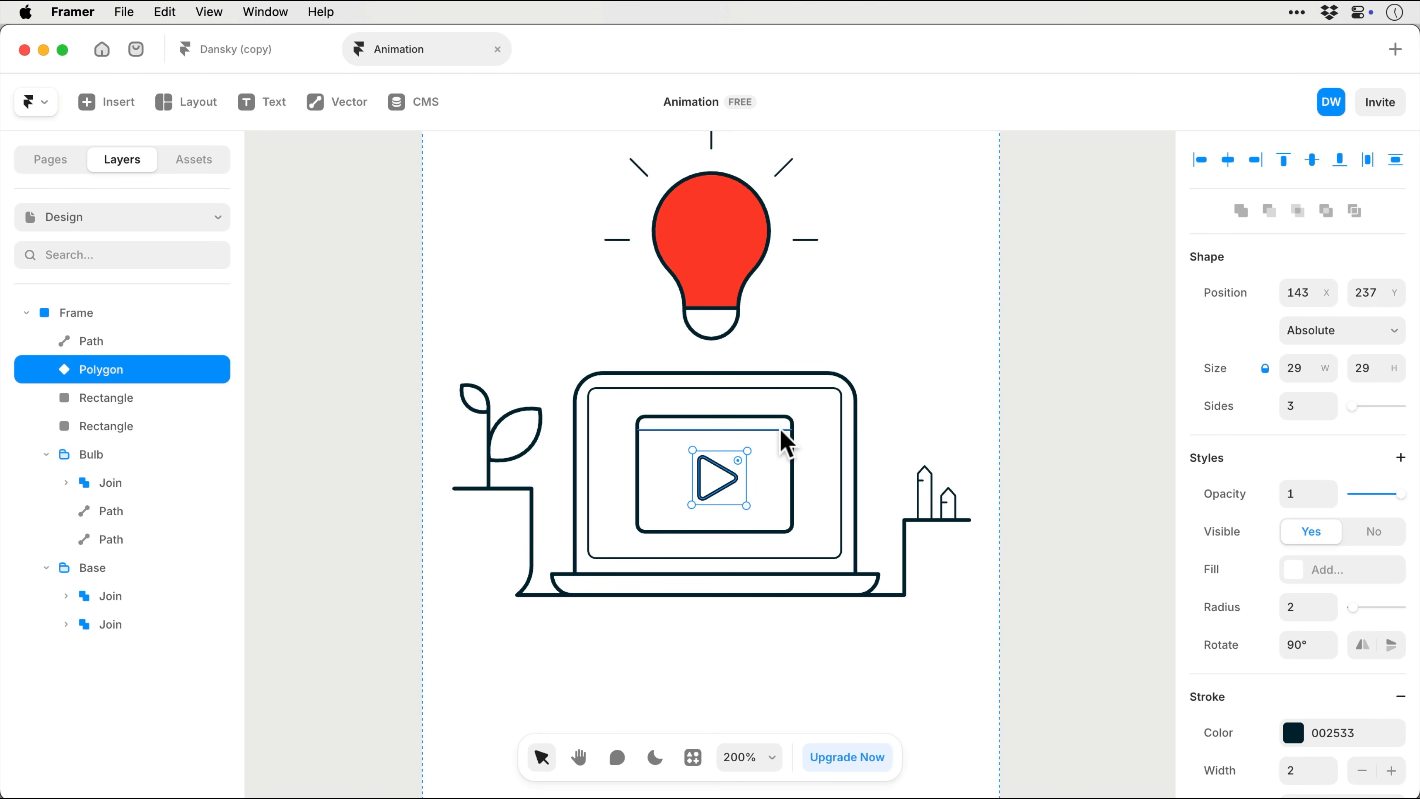
pyautogui.keyDown('shift'); pyautogui.click(780, 430); pyautogui.keyUp('shift')
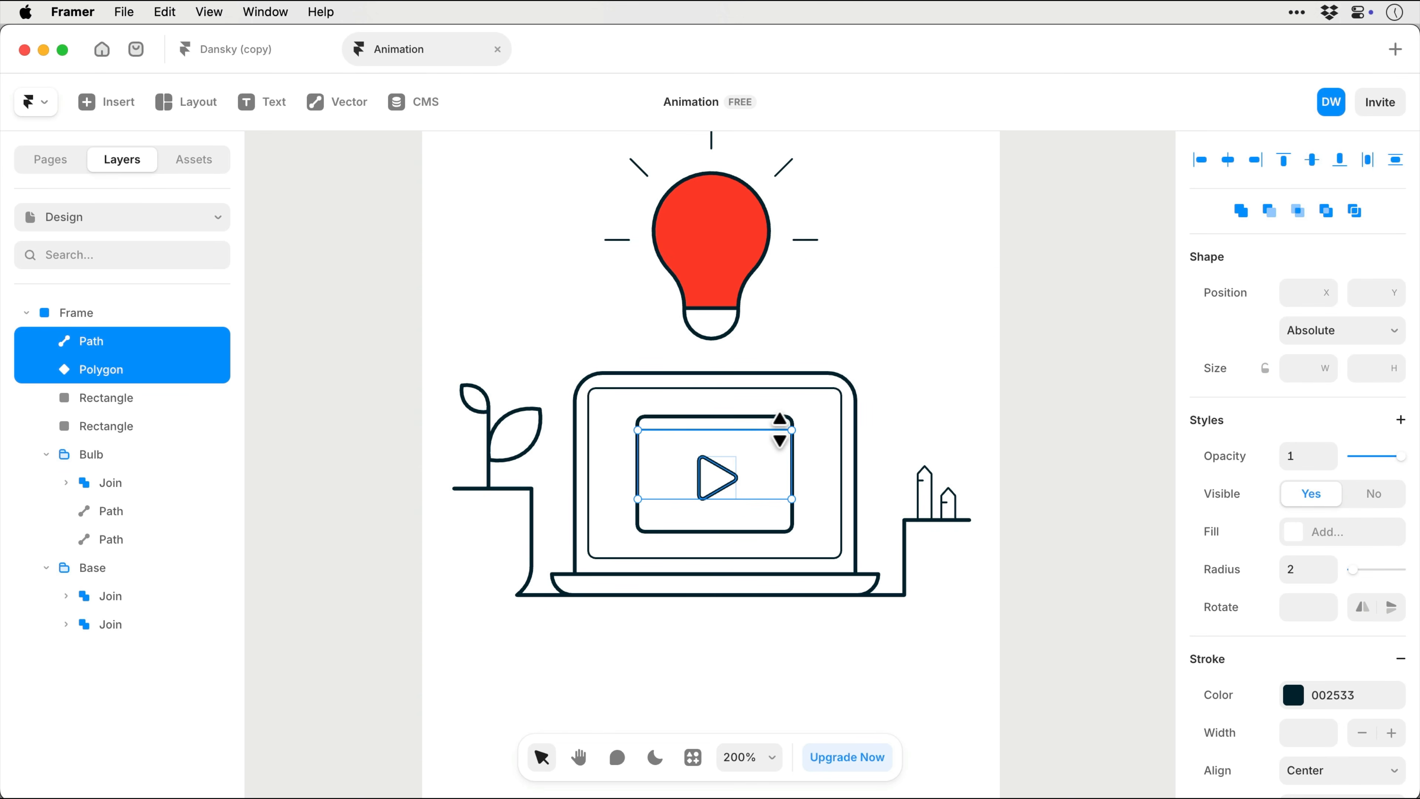
pyautogui.keyDown('shift'); pyautogui.click(764, 417); pyautogui.keyUp('shift')
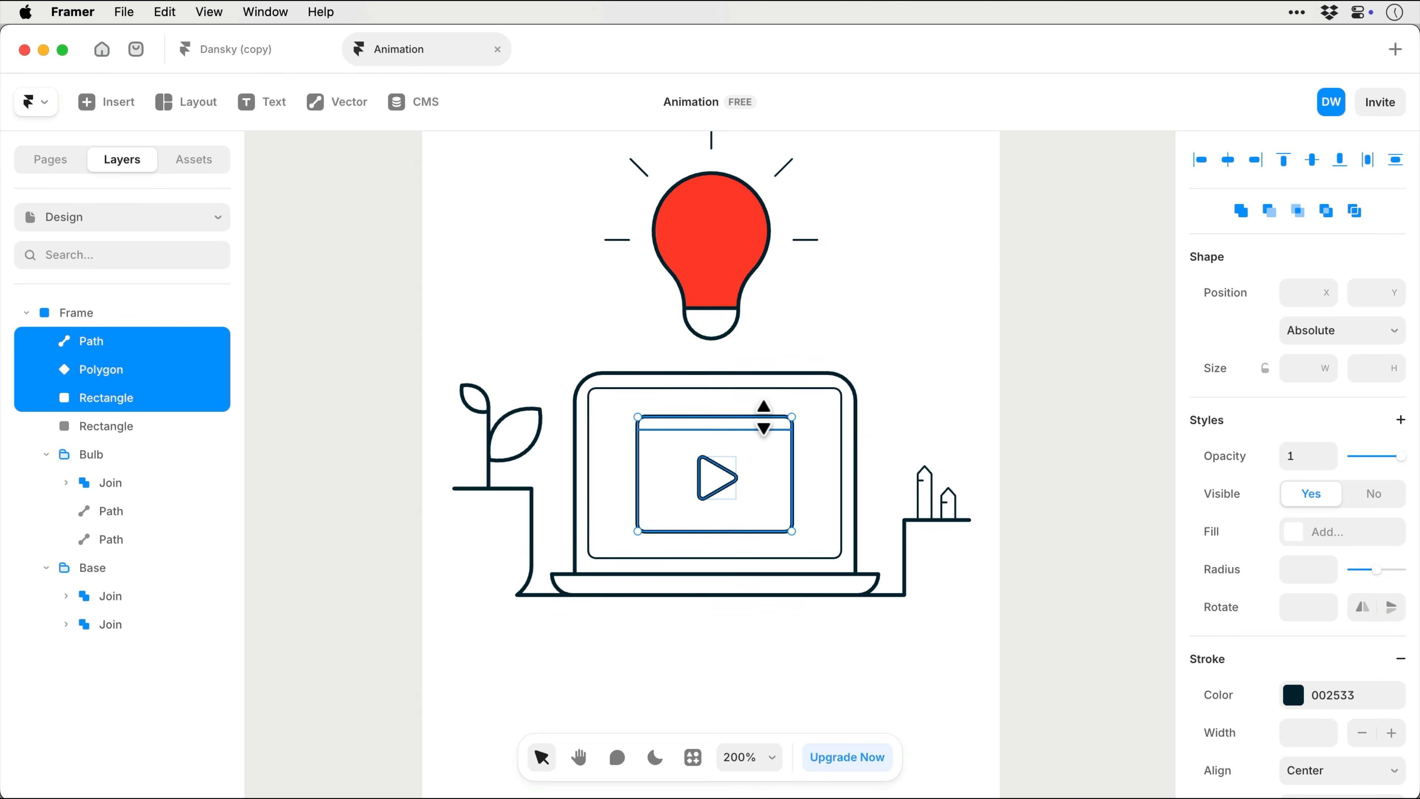
pyautogui.hotkey('ctrl', 'alt', 'g')
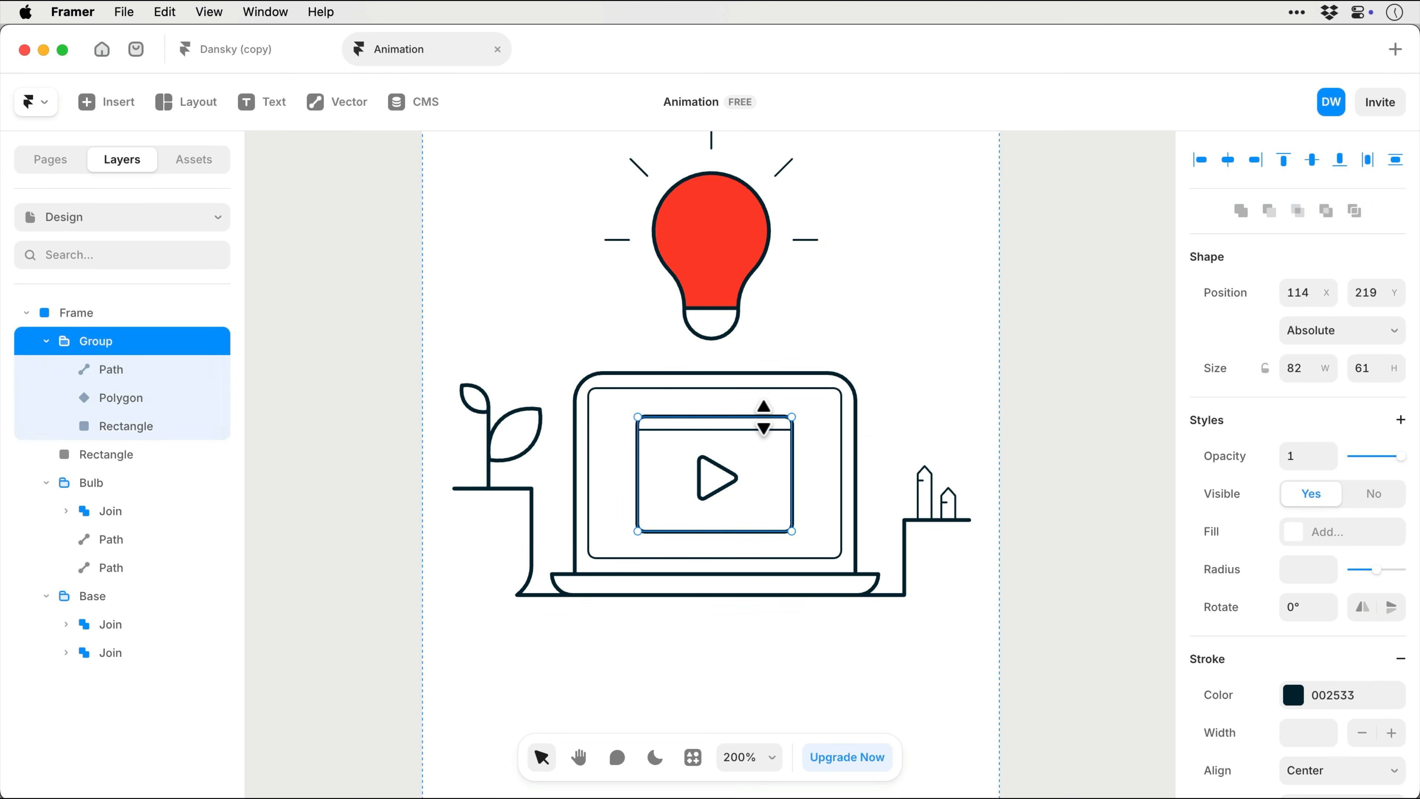
pyautogui.doubleClick(97, 341)
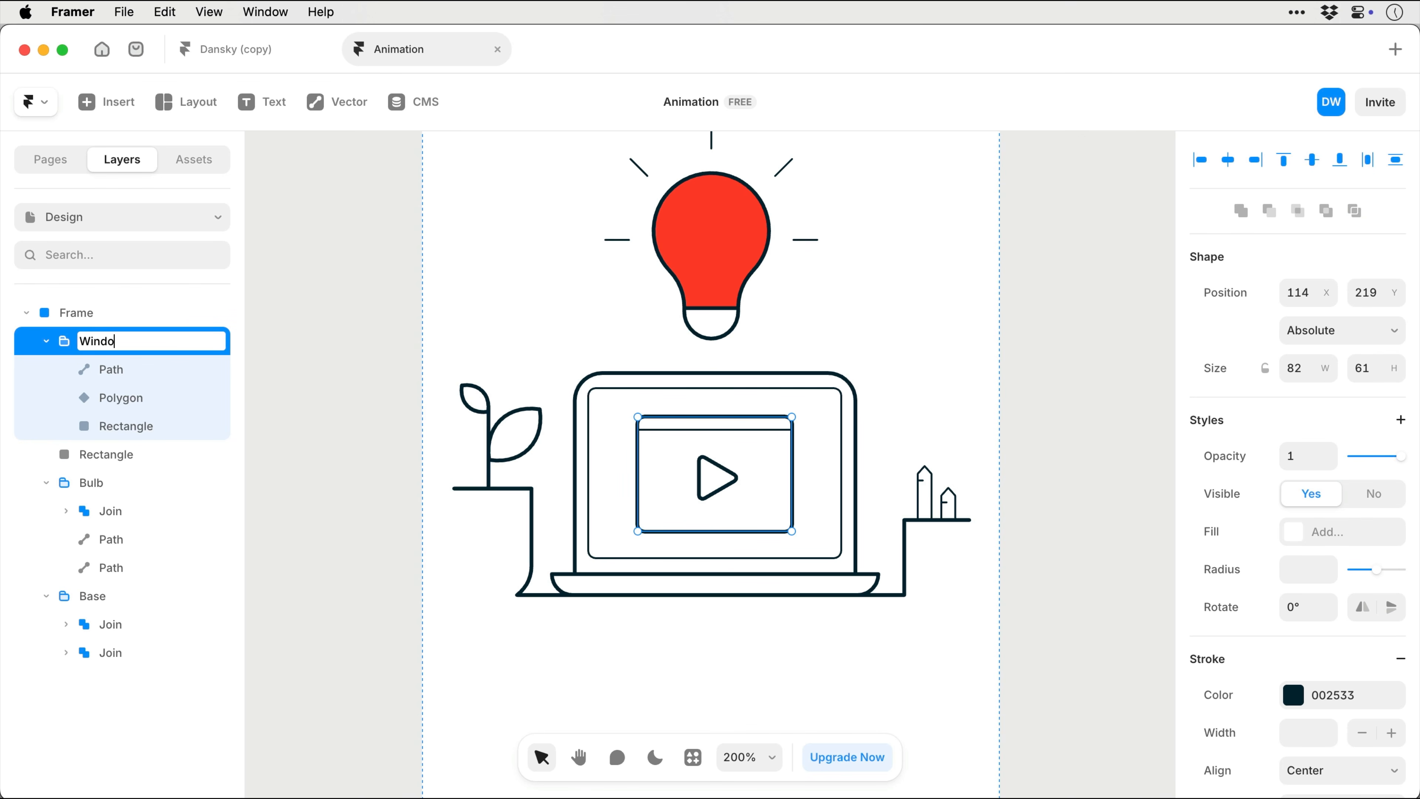
pyautogui.write('Window')
pyautogui.press('Return')
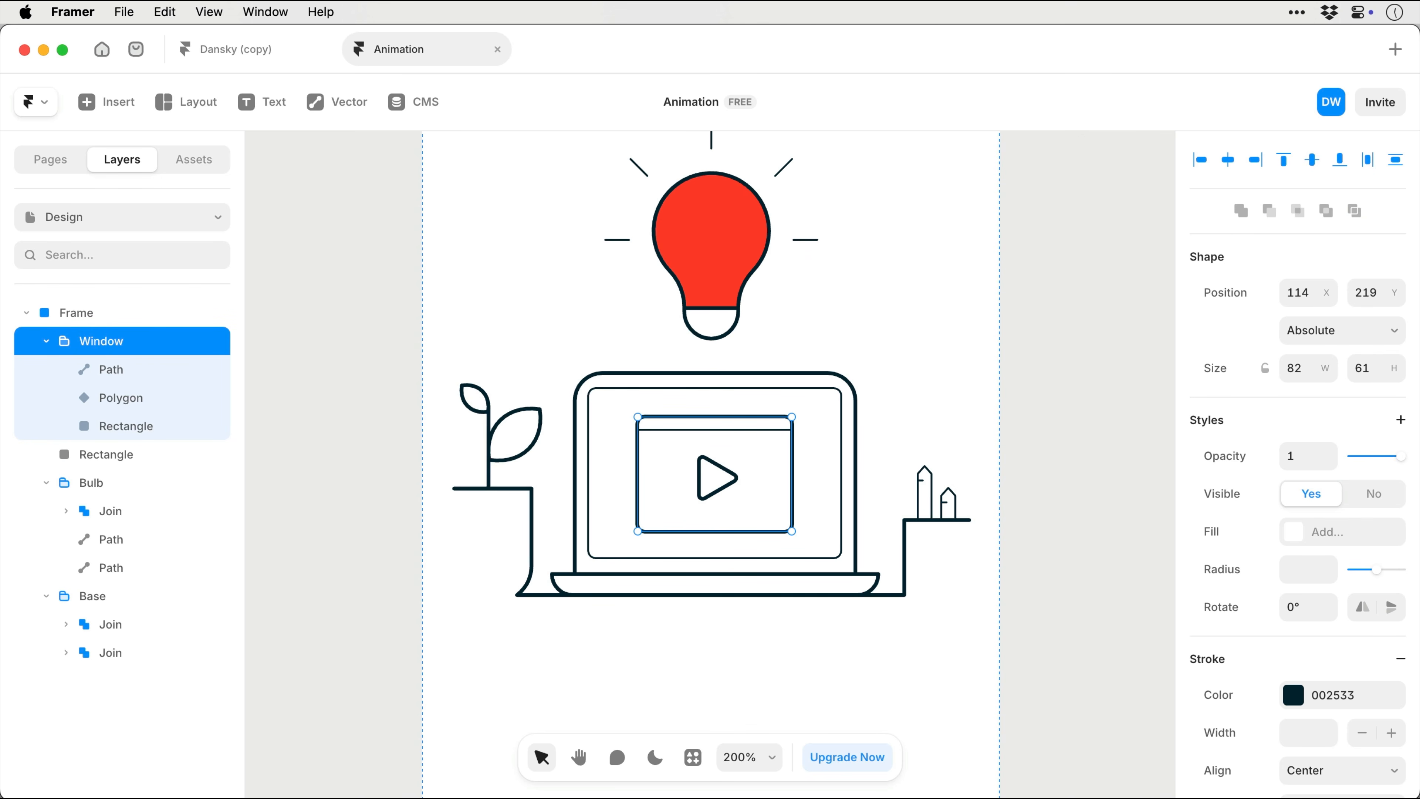
# Duplicate the Window group and shift the copy left to X 24, beside the original.
pyautogui.hotkey('ctrl', 'd')
pyautogui.hotkey('shift', 'Left')
pyautogui.hotkey('shift', 'Left')
pyautogui.hotkey('shift', 'Left')
pyautogui.hotkey('shift', 'Left')
pyautogui.hotkey('shift', 'Left')
pyautogui.hotkey('shift', 'Left')
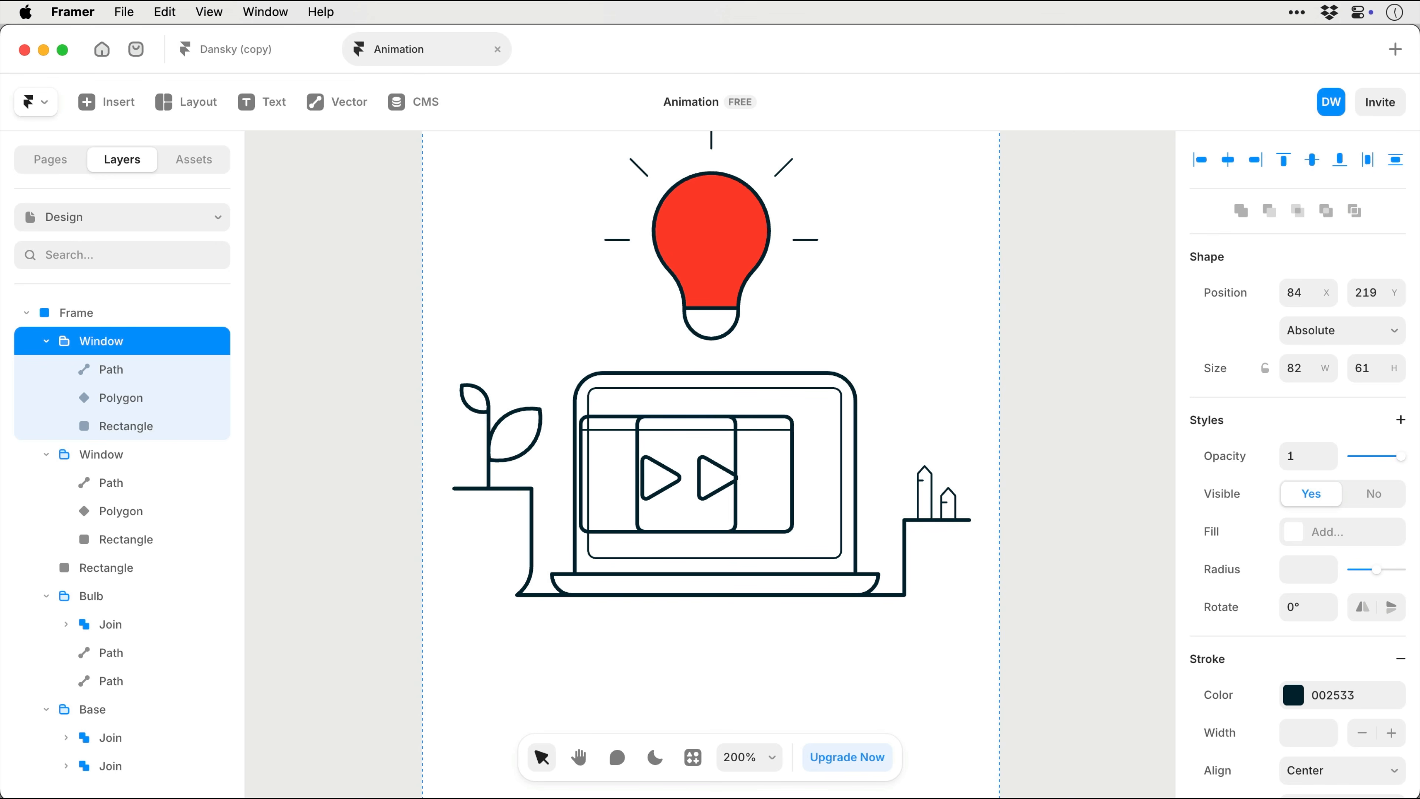
pyautogui.hotkey('shift', 'Left')
pyautogui.hotkey('shift', 'Left')
pyautogui.hotkey('shift', 'Left')
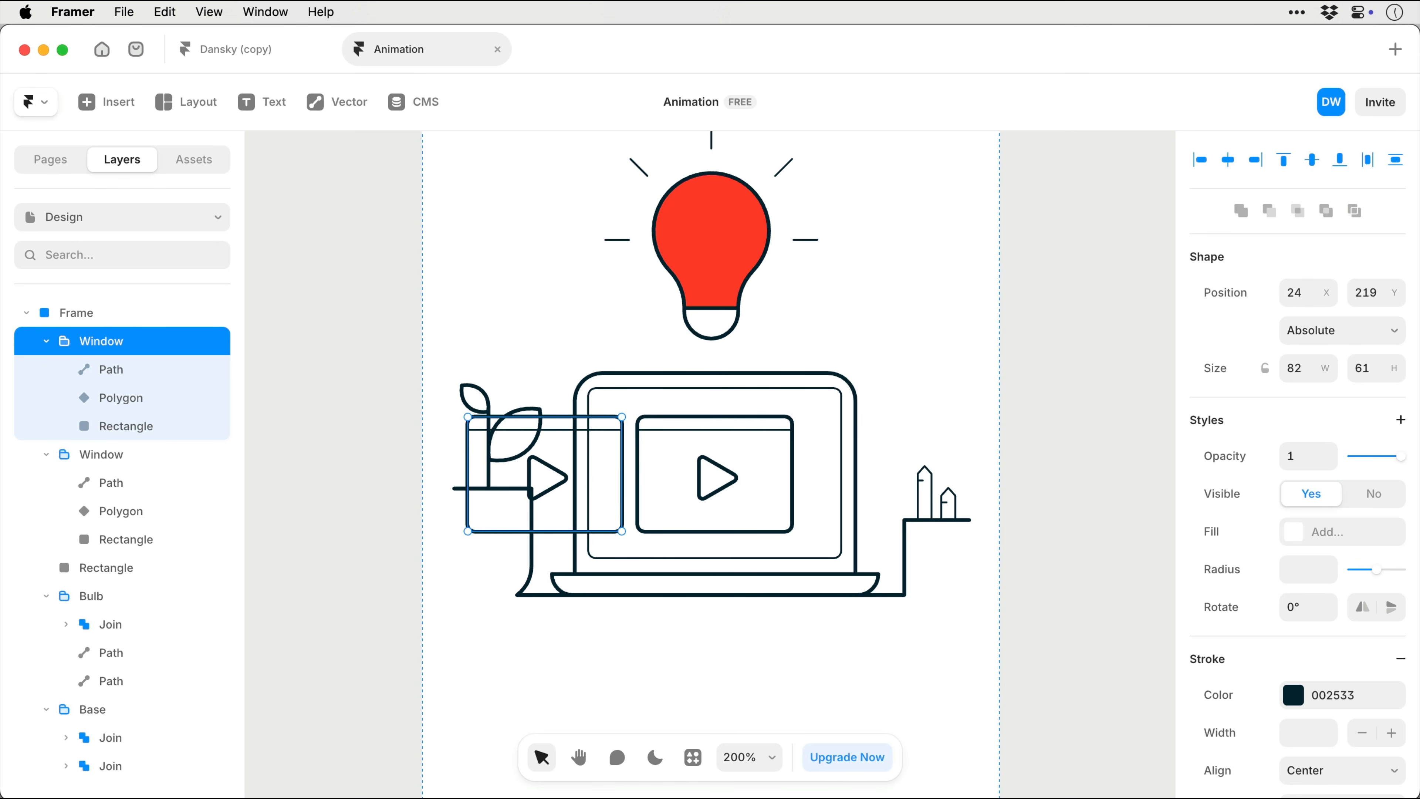
# Duplicate the left-hand Window group and shift the copy 180 to the right, onto the other side of the central window.
pyautogui.press('super+d')
pyautogui.hotkey('shift', 'Right')
pyautogui.hotkey('shift', 'Right')
pyautogui.hotkey('shift', 'Right')
pyautogui.hotkey('shift', 'Right')
pyautogui.hotkey('shift', 'Right')
pyautogui.hotkey('shift', 'Right')
pyautogui.hotkey('shift', 'Right')
pyautogui.hotkey('shift', 'Right')
pyautogui.hotkey('shift', 'Right')
pyautogui.hotkey('shift', 'Right')
pyautogui.hotkey('shift', 'Right')
pyautogui.hotkey('shift', 'Right')
pyautogui.hotkey('shift', 'Right')
pyautogui.hotkey('shift', 'Right')
pyautogui.hotkey('shift', 'Right')
pyautogui.hotkey('shift', 'Right')
pyautogui.hotkey('shift', 'Right')
pyautogui.hotkey('shift', 'Right')
# Duplicate the right-hand Window group and shift the copy another 90 to the right, across the frame's edge.
pyautogui.press('super+d')
pyautogui.hotkey('shift', 'Right')
pyautogui.hotkey('shift', 'Right')
pyautogui.hotkey('shift', 'Right')
pyautogui.hotkey('shift', 'Right')
pyautogui.hotkey('shift', 'Right')
pyautogui.hotkey('shift', 'Right')
pyautogui.hotkey('shift', 'Right')
pyautogui.hotkey('shift', 'Right')
pyautogui.hotkey('shift', 'Right')
# Duplicate the outermost right Window group and shift the copy left to X -66, at the far left end of the row.
pyautogui.press('super+d')
pyautogui.hotkey('shift', 'Left')
pyautogui.hotkey('shift', 'Left')
pyautogui.hotkey('shift', 'Left')
pyautogui.hotkey('shift', 'Left')
pyautogui.hotkey('shift', 'Left')
pyautogui.hotkey('shift', 'Left')
pyautogui.hotkey('shift', 'Left')
pyautogui.hotkey('shift', 'Left')
pyautogui.hotkey('shift', 'Left')
pyautogui.hotkey('shift', 'Left')
pyautogui.hotkey('shift', 'Left')
pyautogui.hotkey('shift', 'Left')
pyautogui.hotkey('shift', 'Left')
pyautogui.hotkey('shift', 'Left')
pyautogui.hotkey('shift', 'Left')
pyautogui.hotkey('shift', 'Left')
pyautogui.hotkey('shift', 'Left')
pyautogui.hotkey('shift', 'Left')
pyautogui.hotkey('shift', 'Left')
pyautogui.hotkey('shift', 'Left')
pyautogui.hotkey('shift', 'Left')
pyautogui.hotkey('shift', 'Left')
pyautogui.hotkey('shift', 'Left')
pyautogui.hotkey('shift', 'Left')
pyautogui.hotkey('shift', 'Left')
pyautogui.hotkey('shift', 'Left')
pyautogui.hotkey('shift', 'Left')
pyautogui.hotkey('shift', 'Left')
pyautogui.hotkey('shift', 'Left')
pyautogui.hotkey('shift', 'Left')
pyautogui.hotkey('shift', 'Left')
pyautogui.hotkey('shift', 'Left')
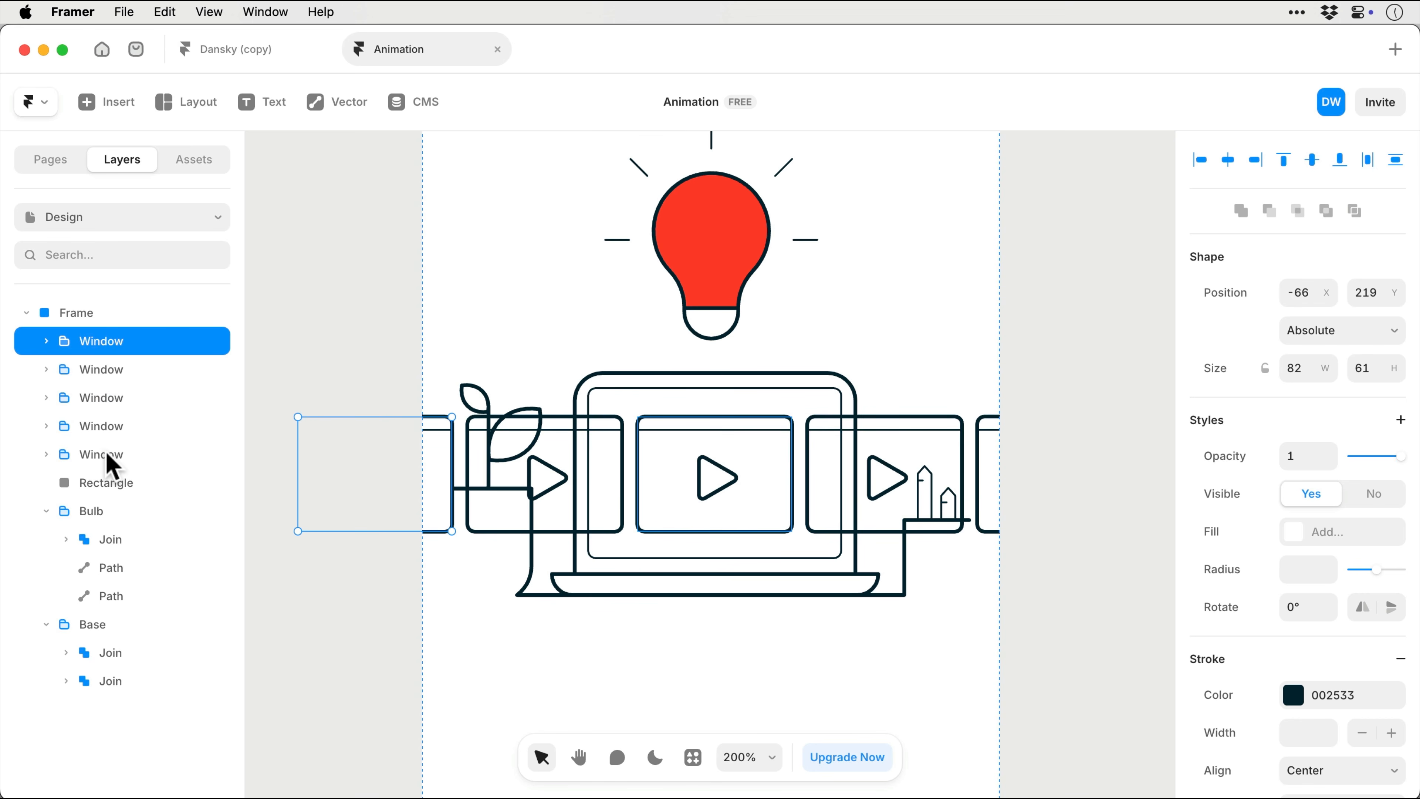
# Group all five Window groups together and name the group "Windows".
pyautogui.keyDown('shift'); pyautogui.click(107, 455); pyautogui.keyUp('shift')
pyautogui.press('super+g')
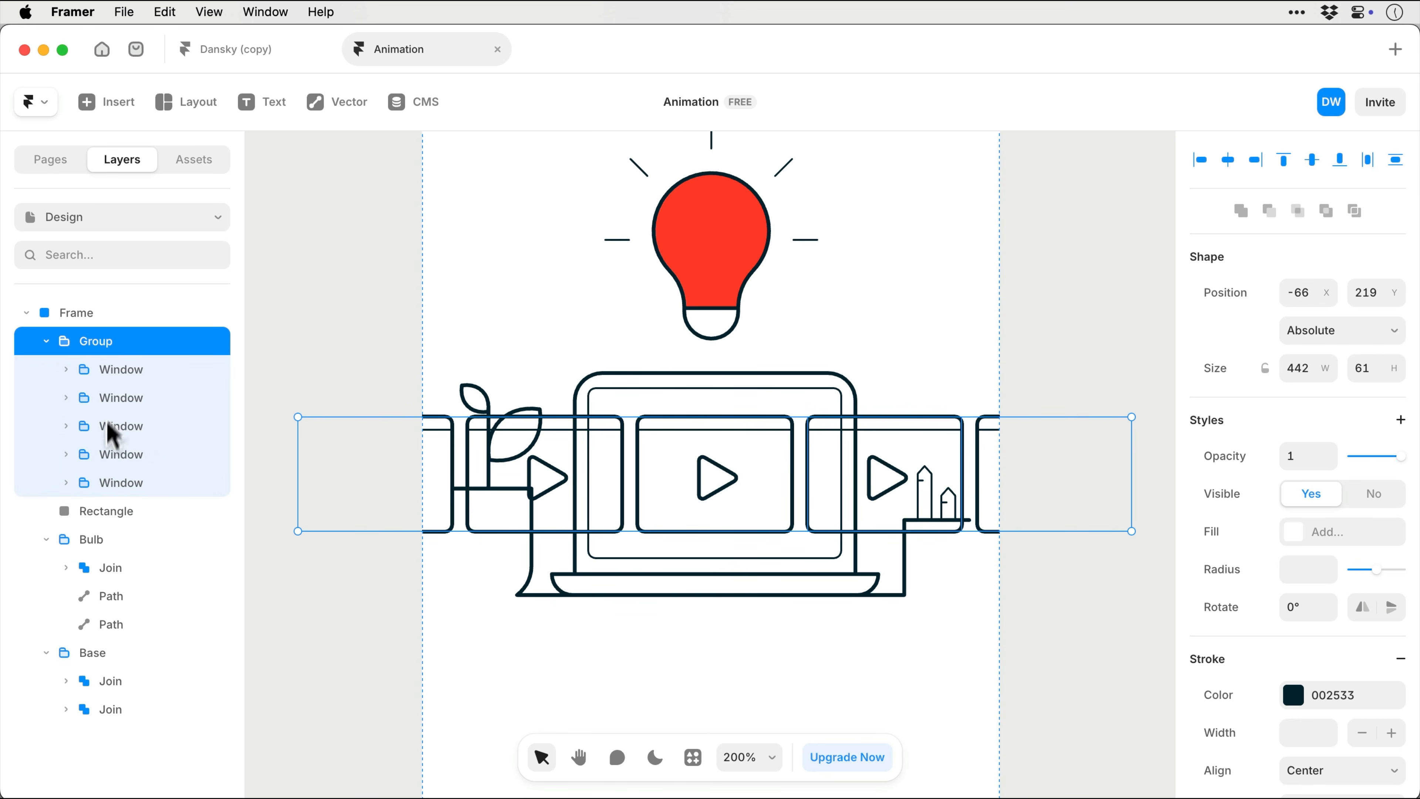
pyautogui.doubleClick(109, 342)
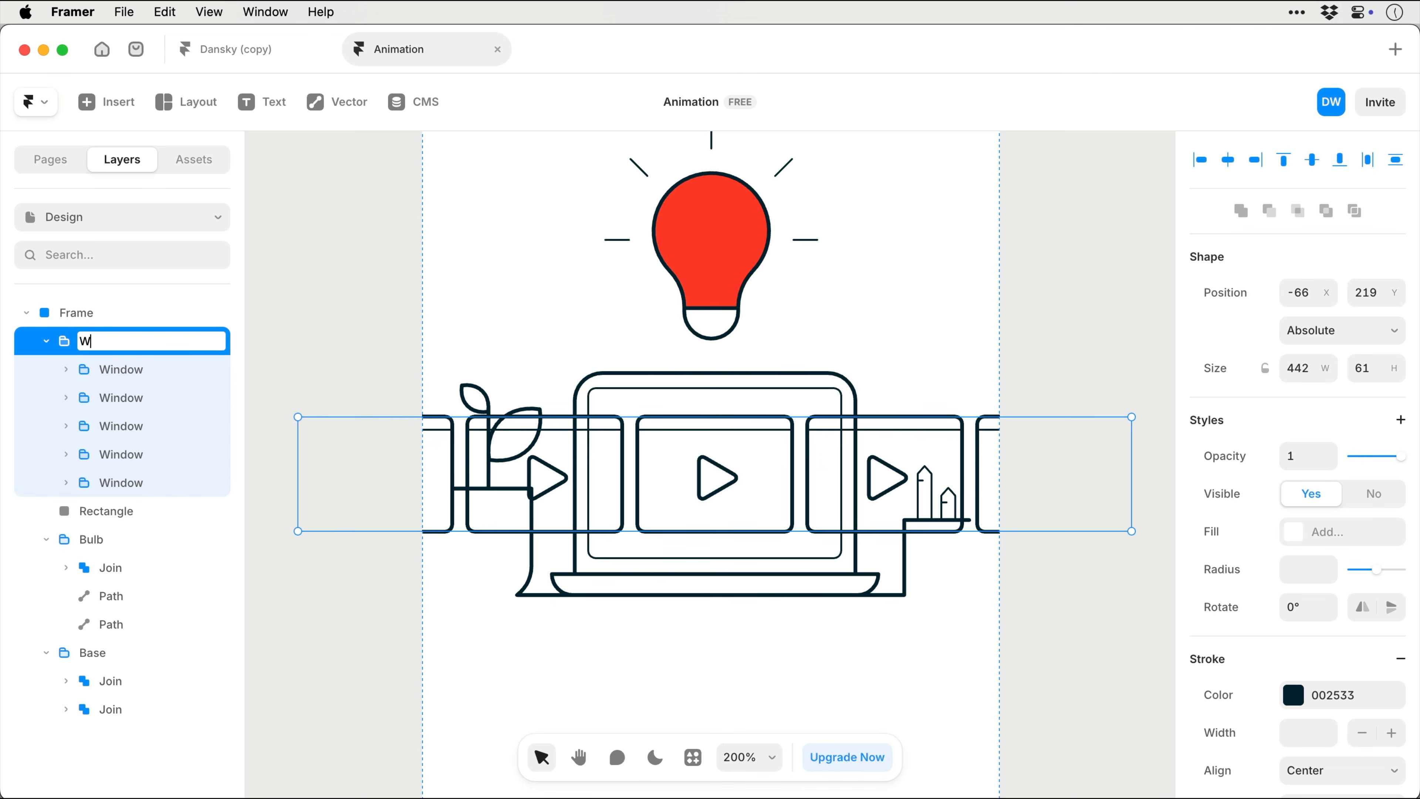
pyautogui.write('Windows')
pyautogui.press('Return')
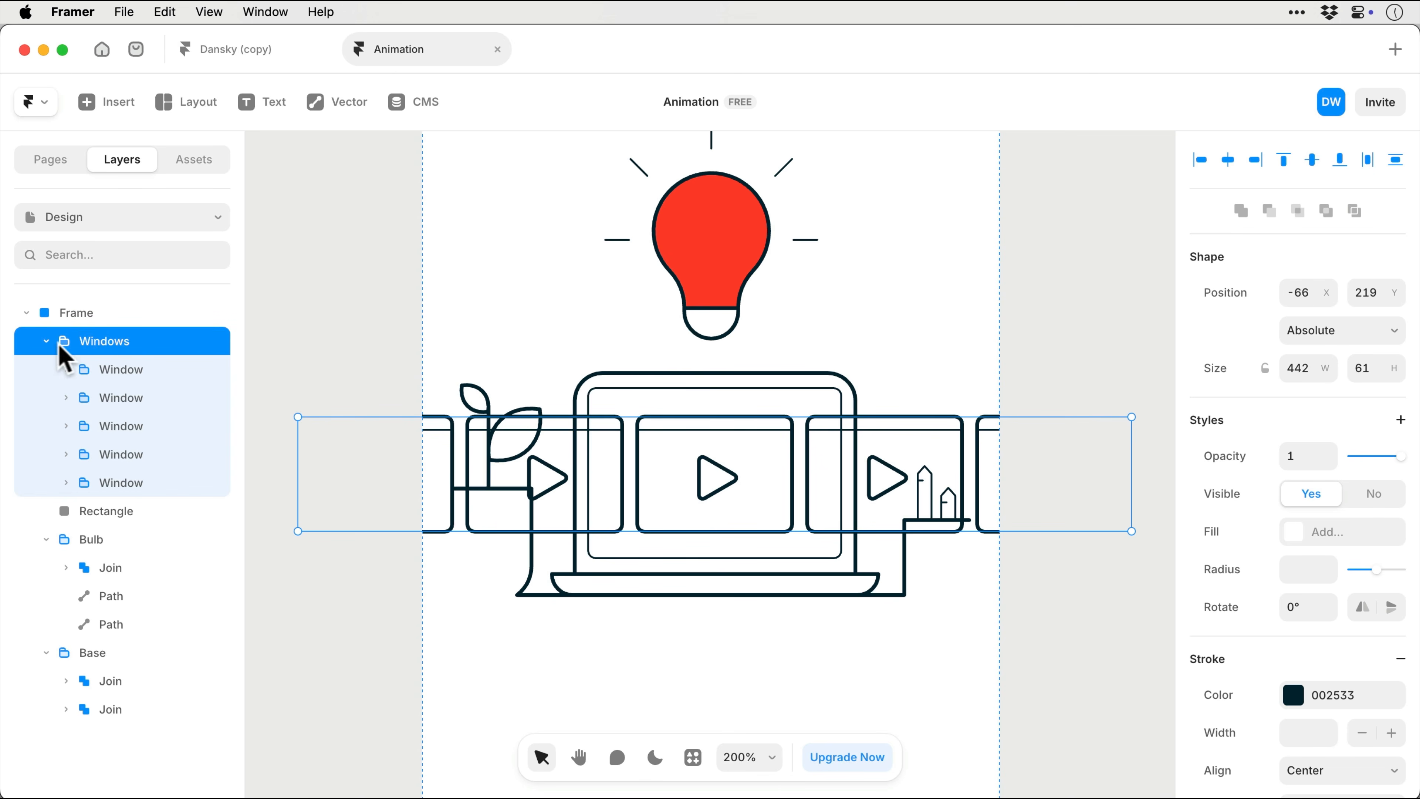
# Wrap the laptop screen rectangle in a frame and move the Windows group into that frame, above the rectangle.
pyautogui.click(47, 343)
pyautogui.click(127, 371)
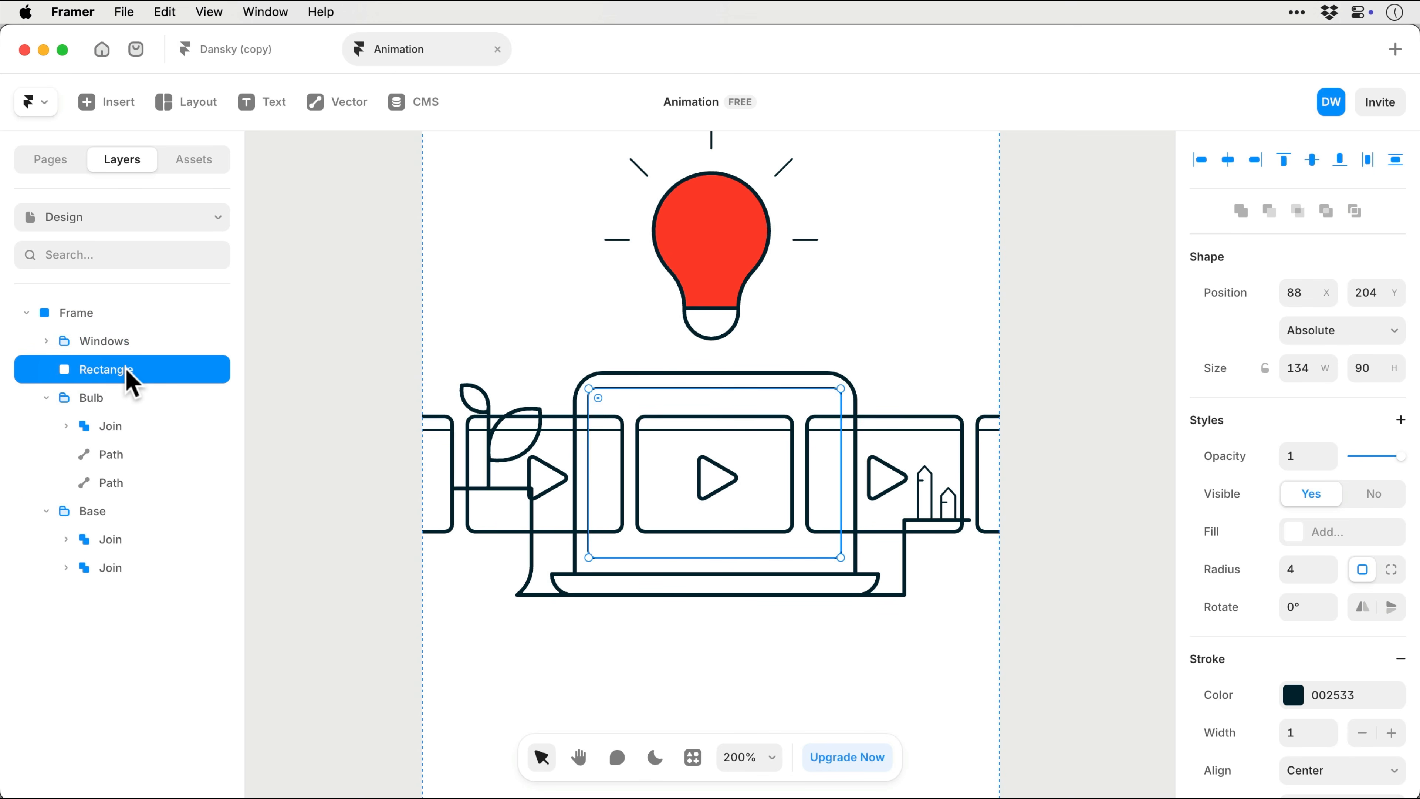
pyautogui.rightClick(126, 371)
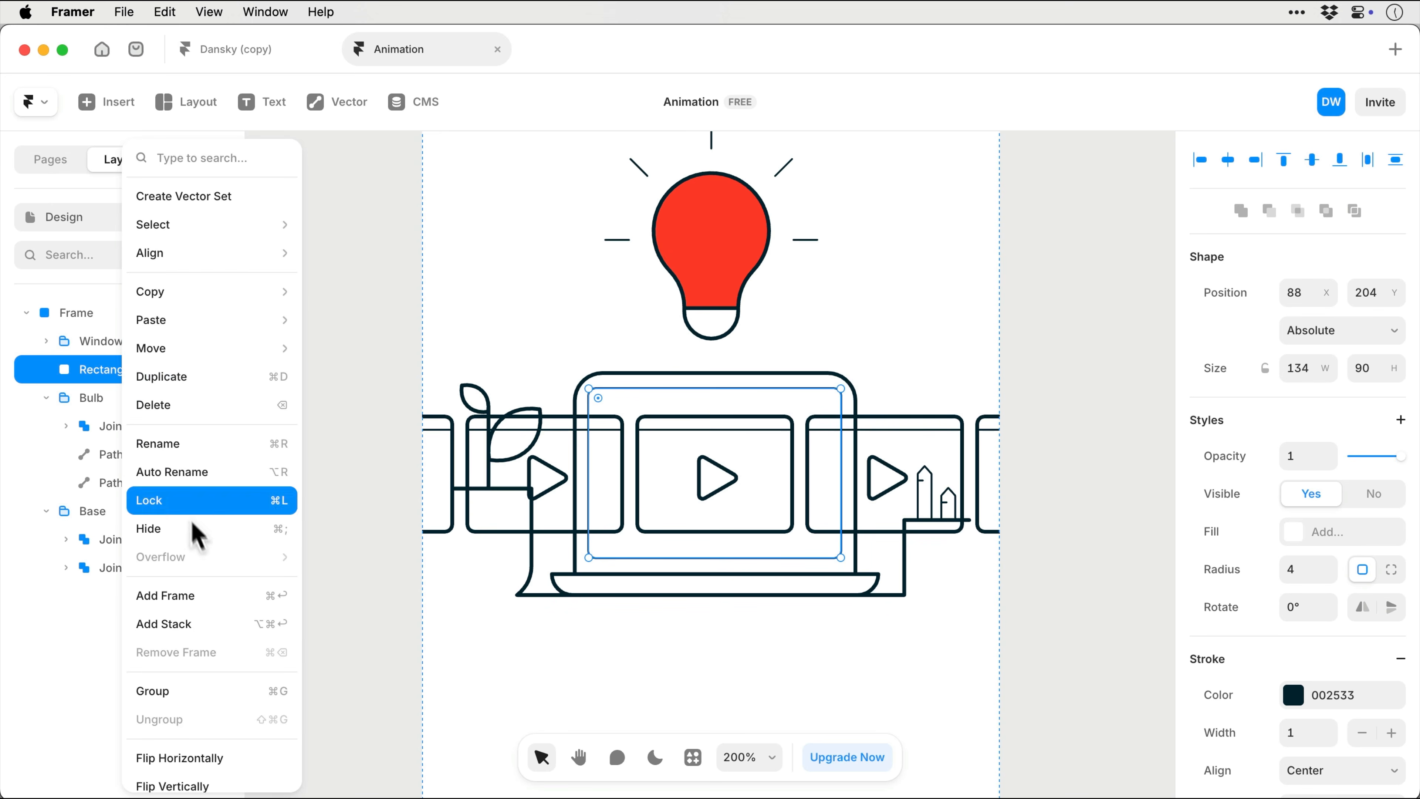
pyautogui.click(232, 604)
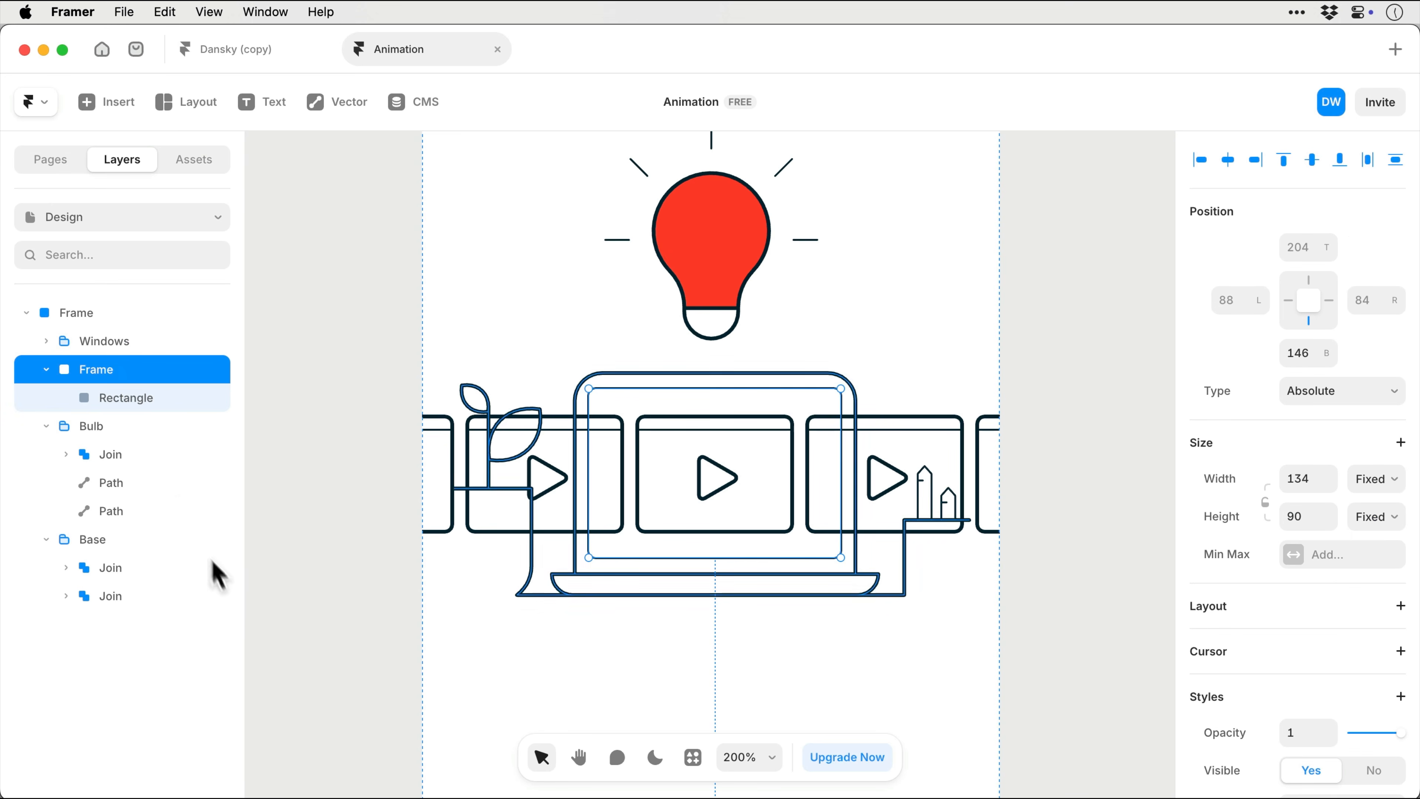
pyautogui.click(104, 342)
pyautogui.moveTo(112, 360); pyautogui.dragTo(135, 402)
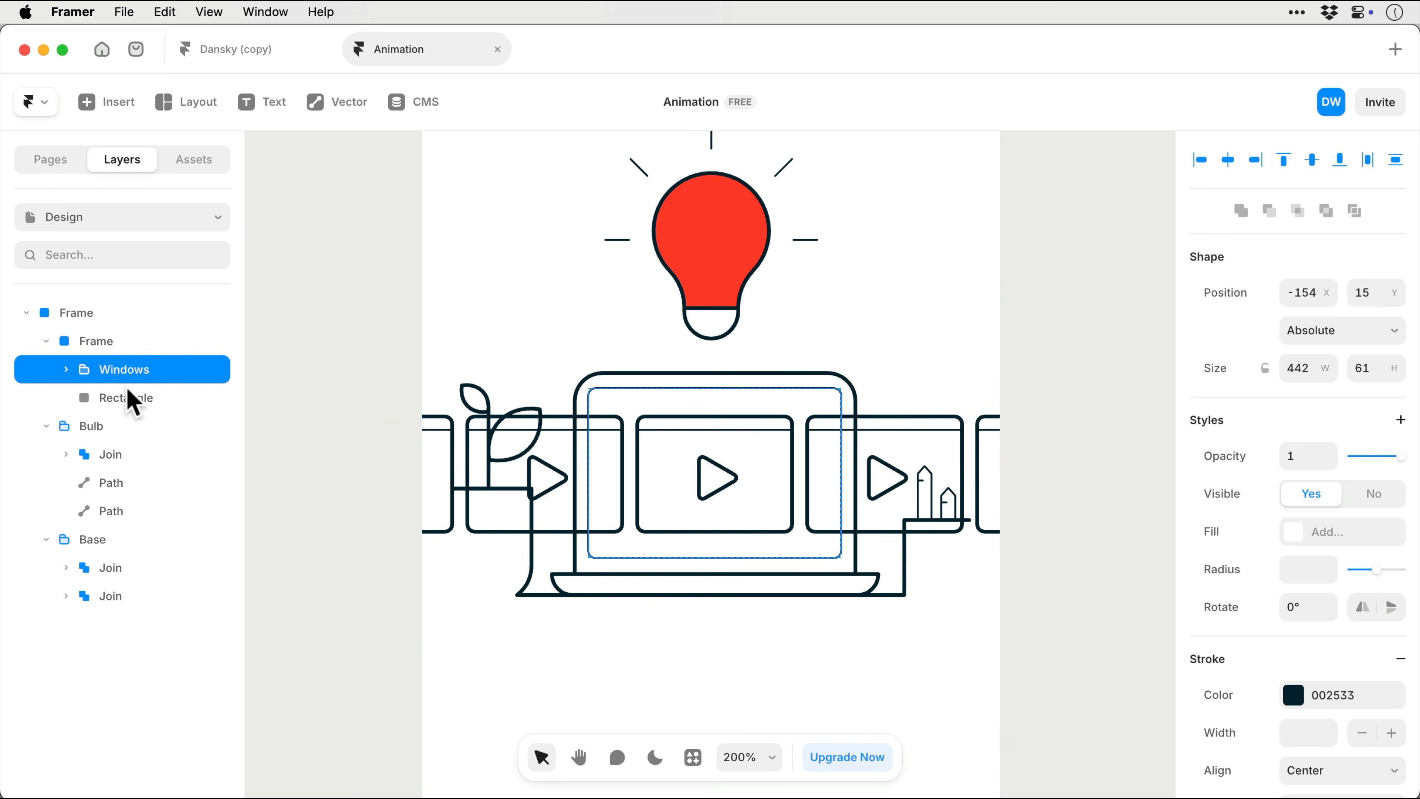
# Set the overflow of the frame around the laptop screen to Clip.
pyautogui.click(96, 343)
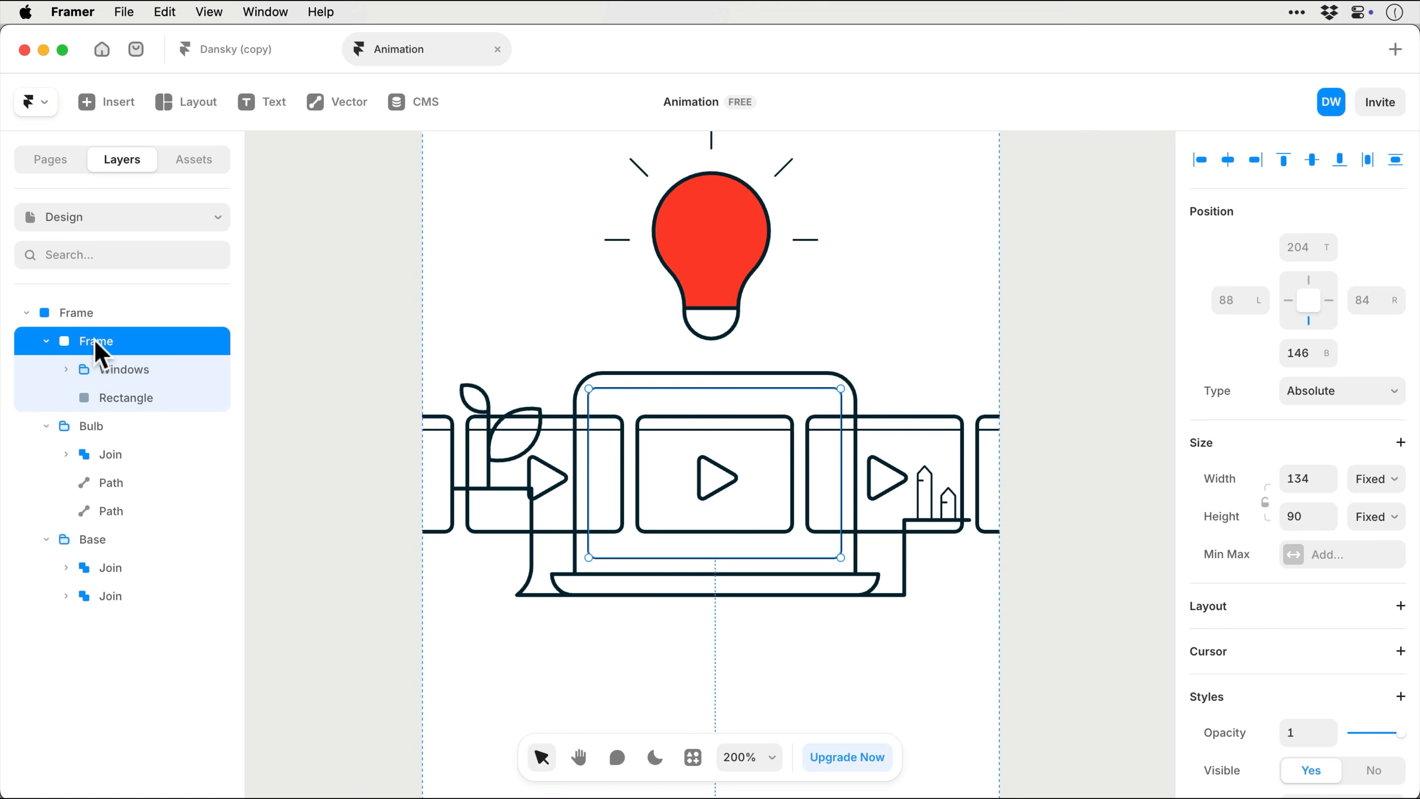
pyautogui.scroll(-5, 1272, 603)
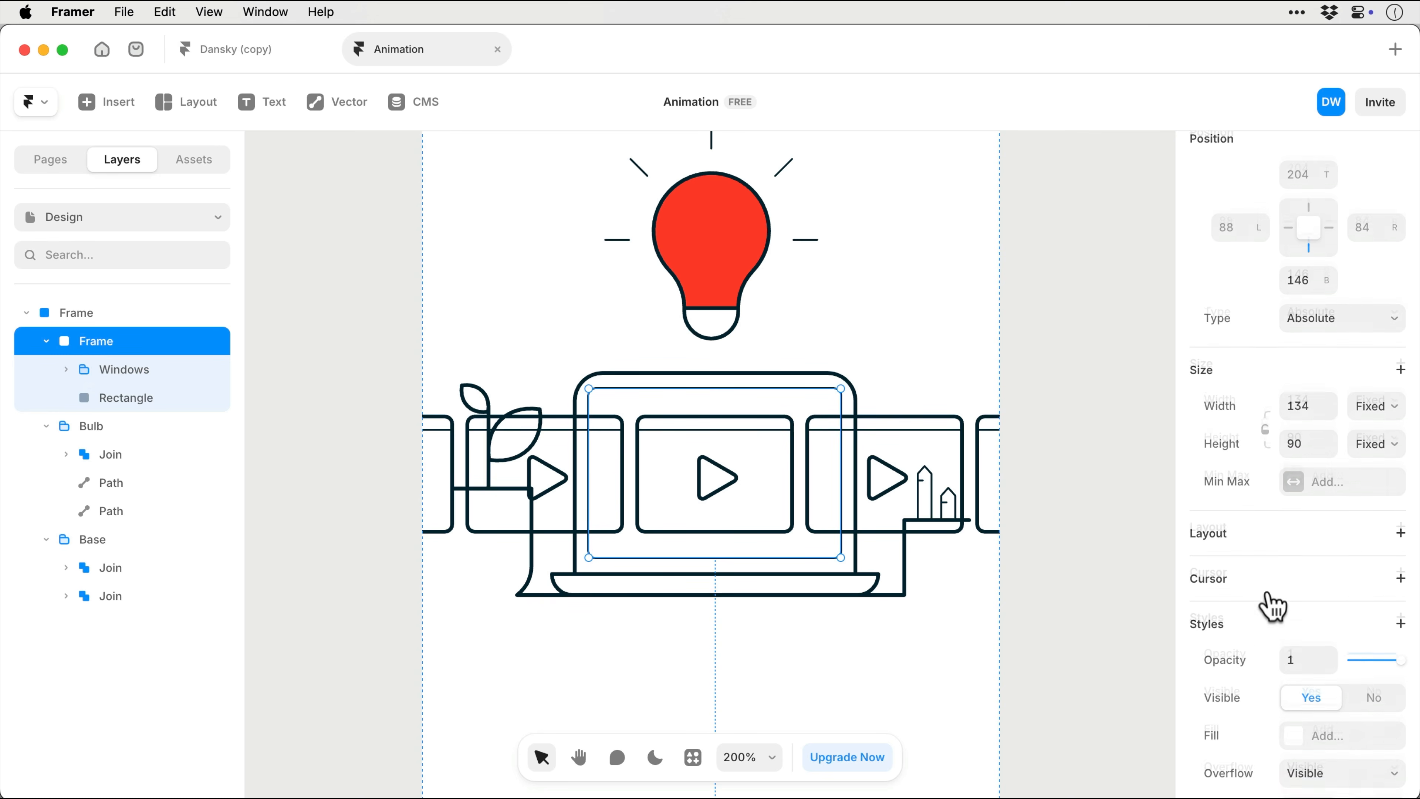
pyautogui.scroll(-1, 1273, 605)
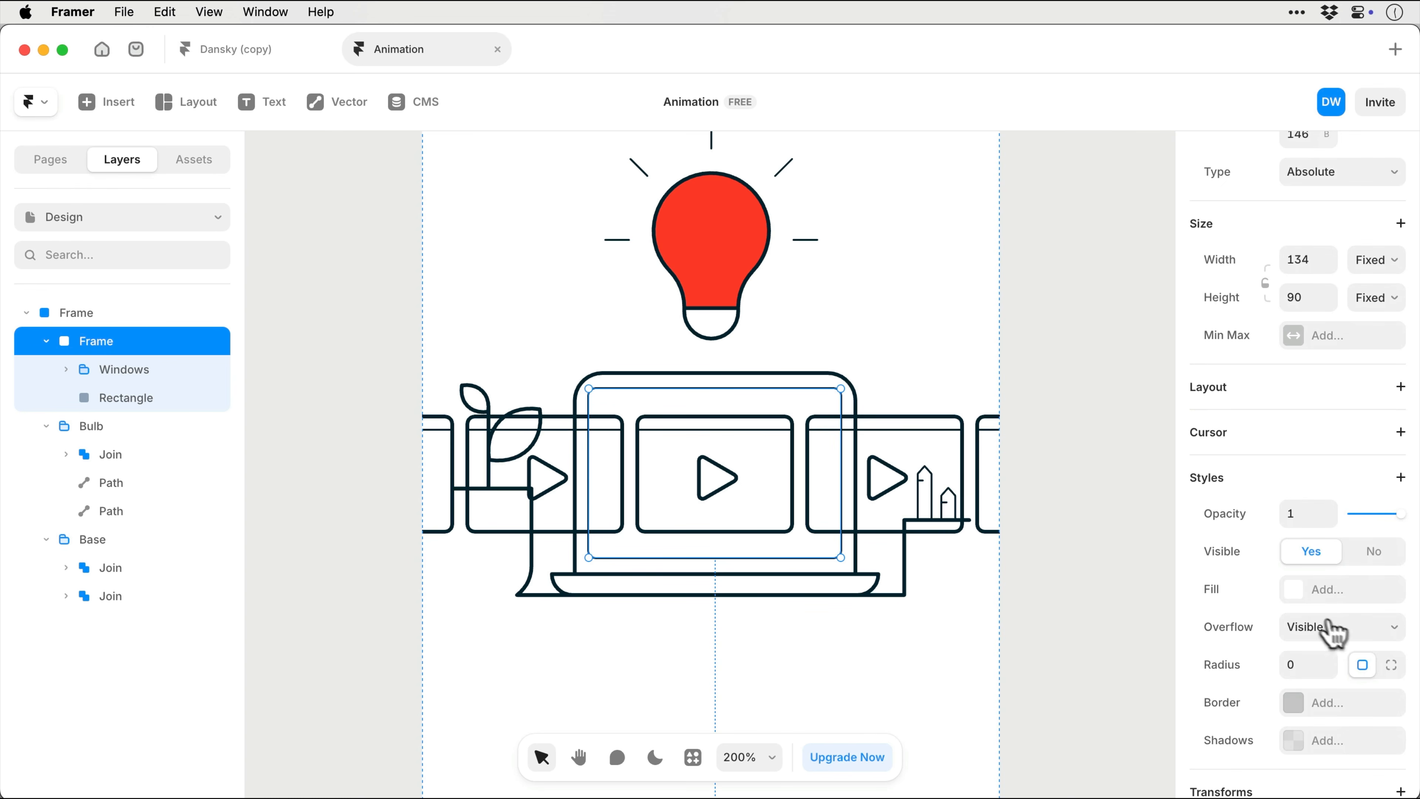
pyautogui.click(1345, 628)
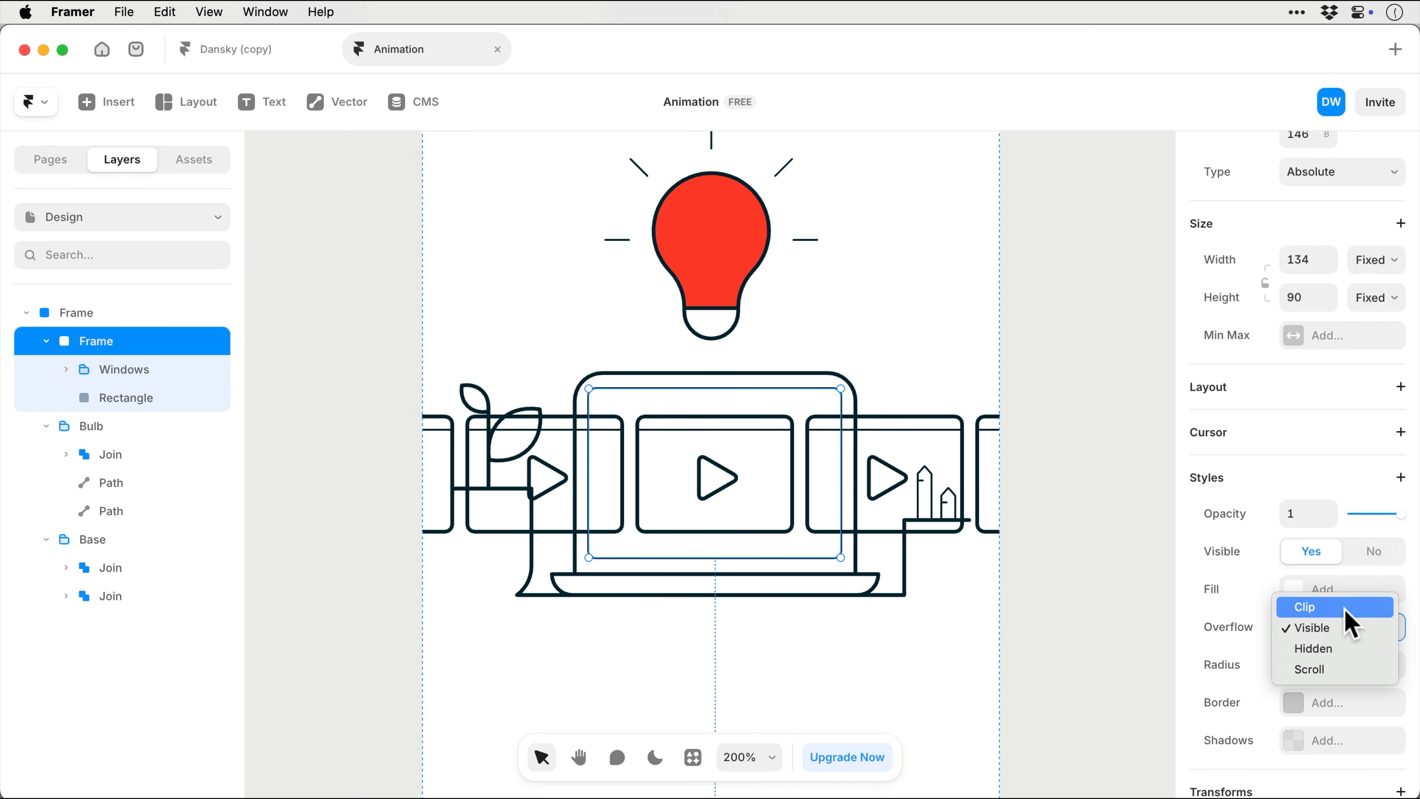
pyautogui.click(1345, 607)
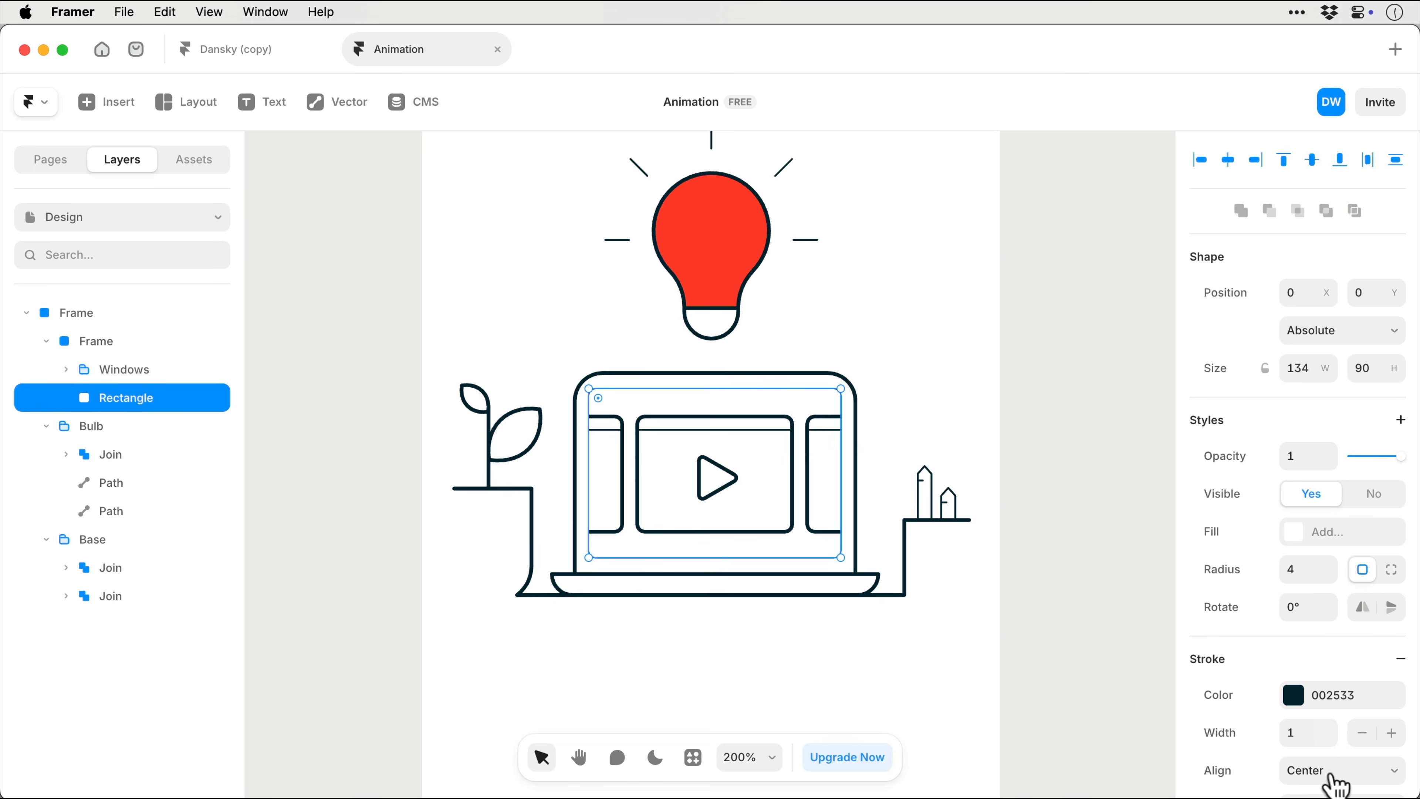
# Align the laptop screen rectangle's stroke to Inside.
pyautogui.click(1333, 772)
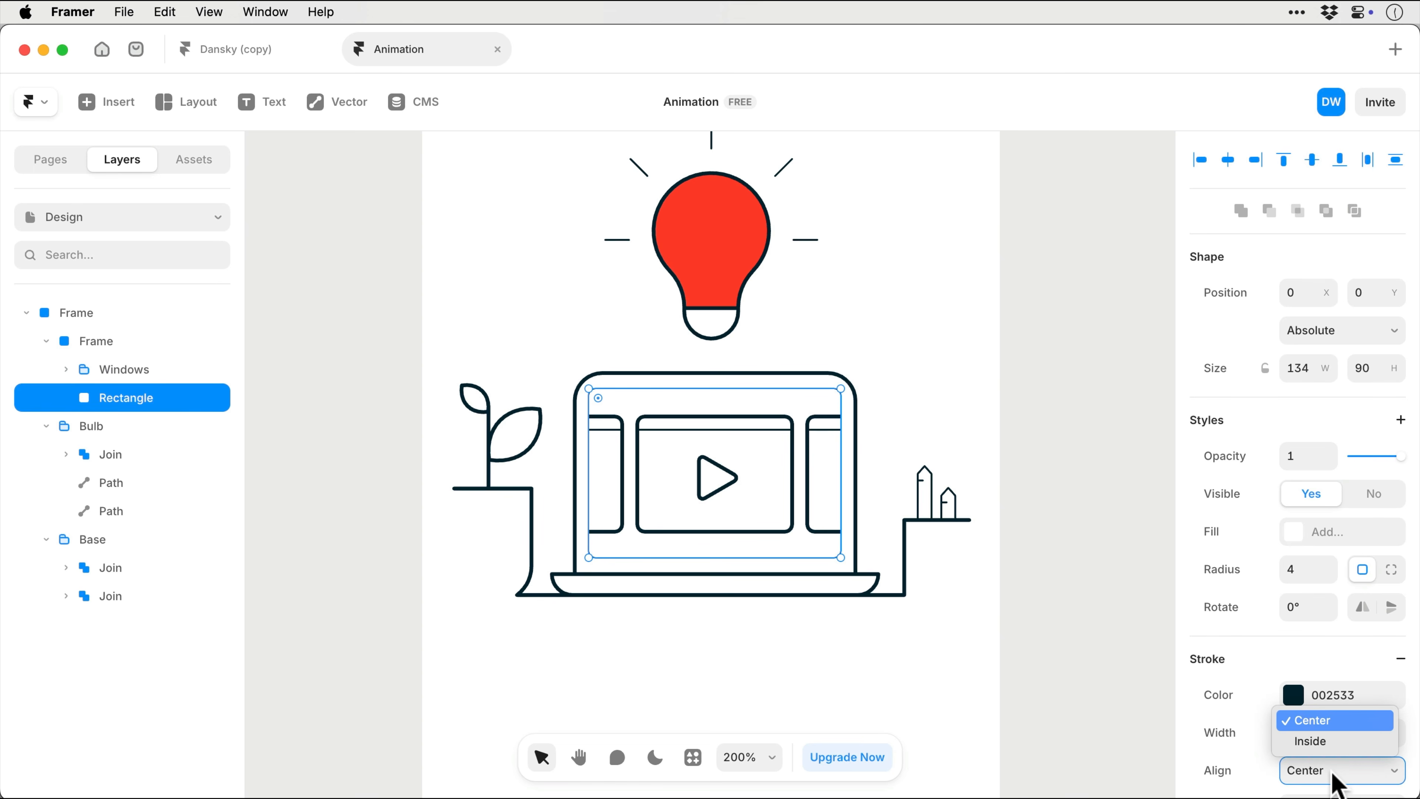
pyautogui.click(1336, 742)
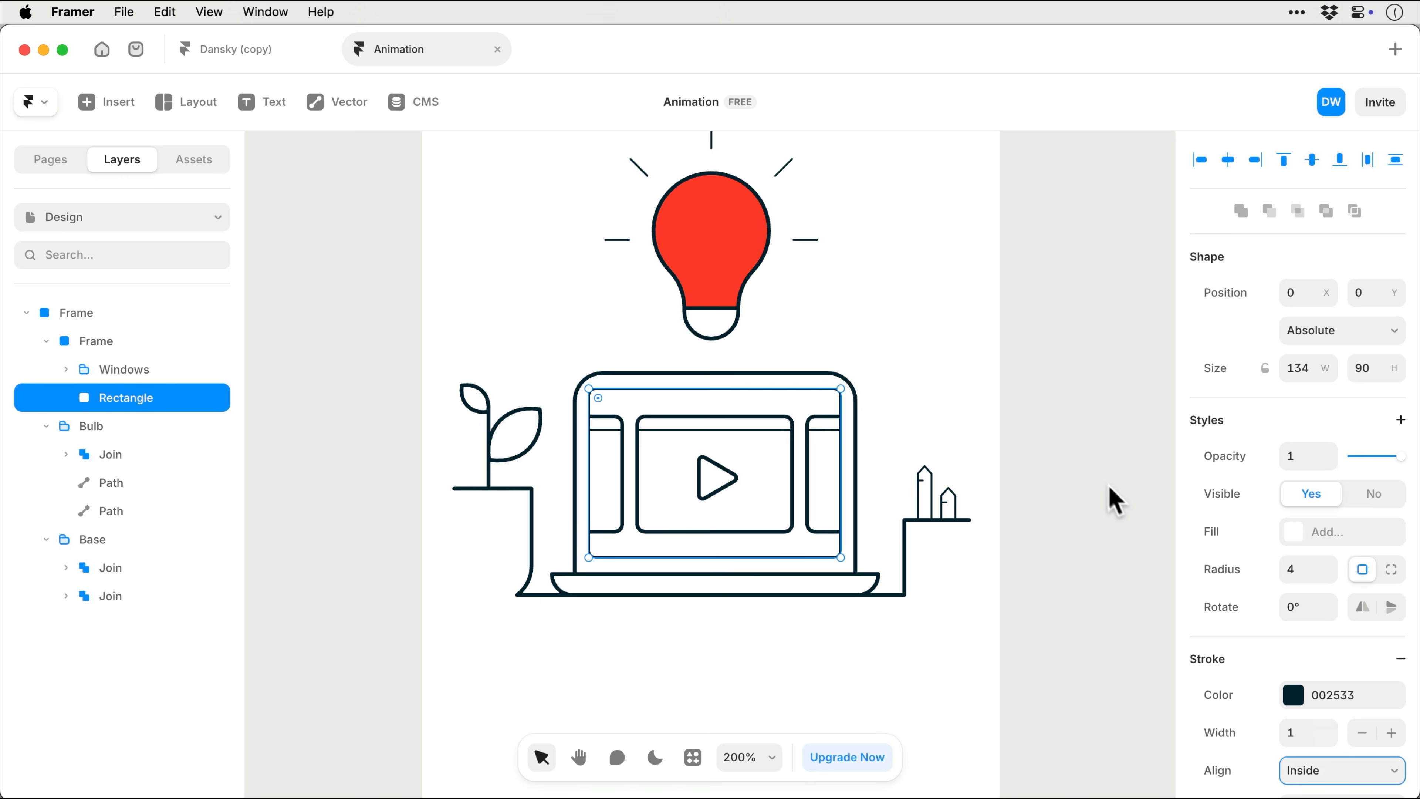
pyautogui.click(1091, 475)
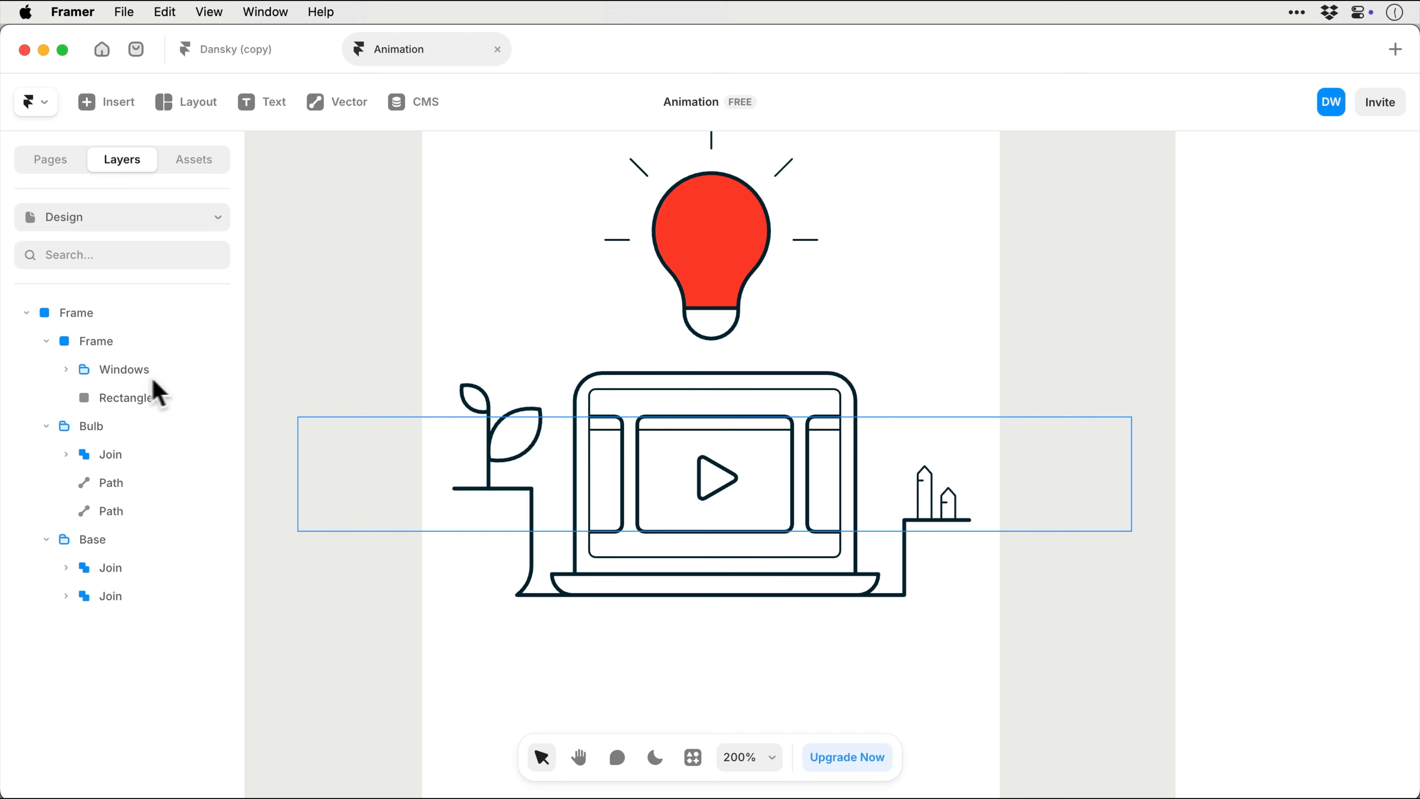
# Rename the frame containing the Windows group and screen rectangle as "Screen Frame".
pyautogui.click(130, 374)
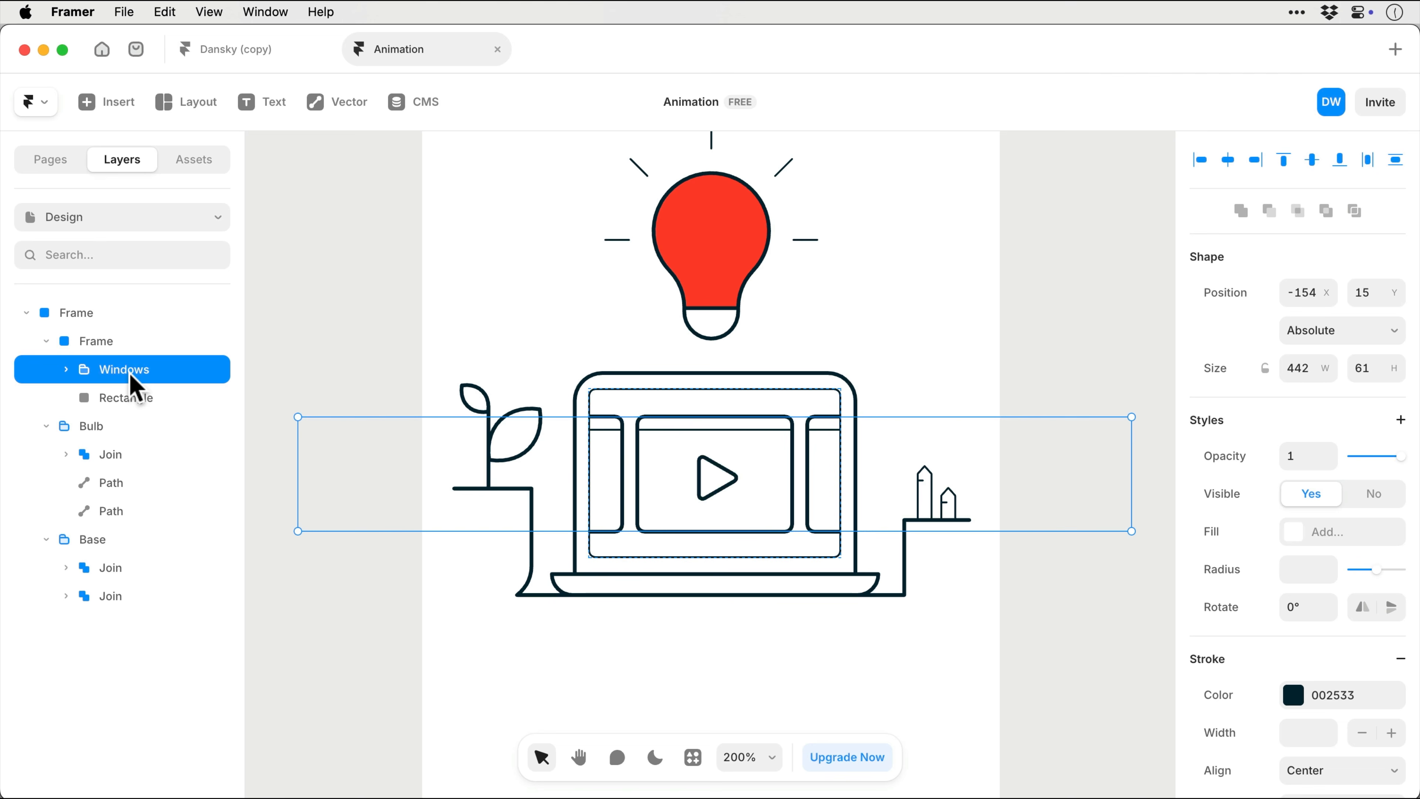
pyautogui.doubleClick(104, 341)
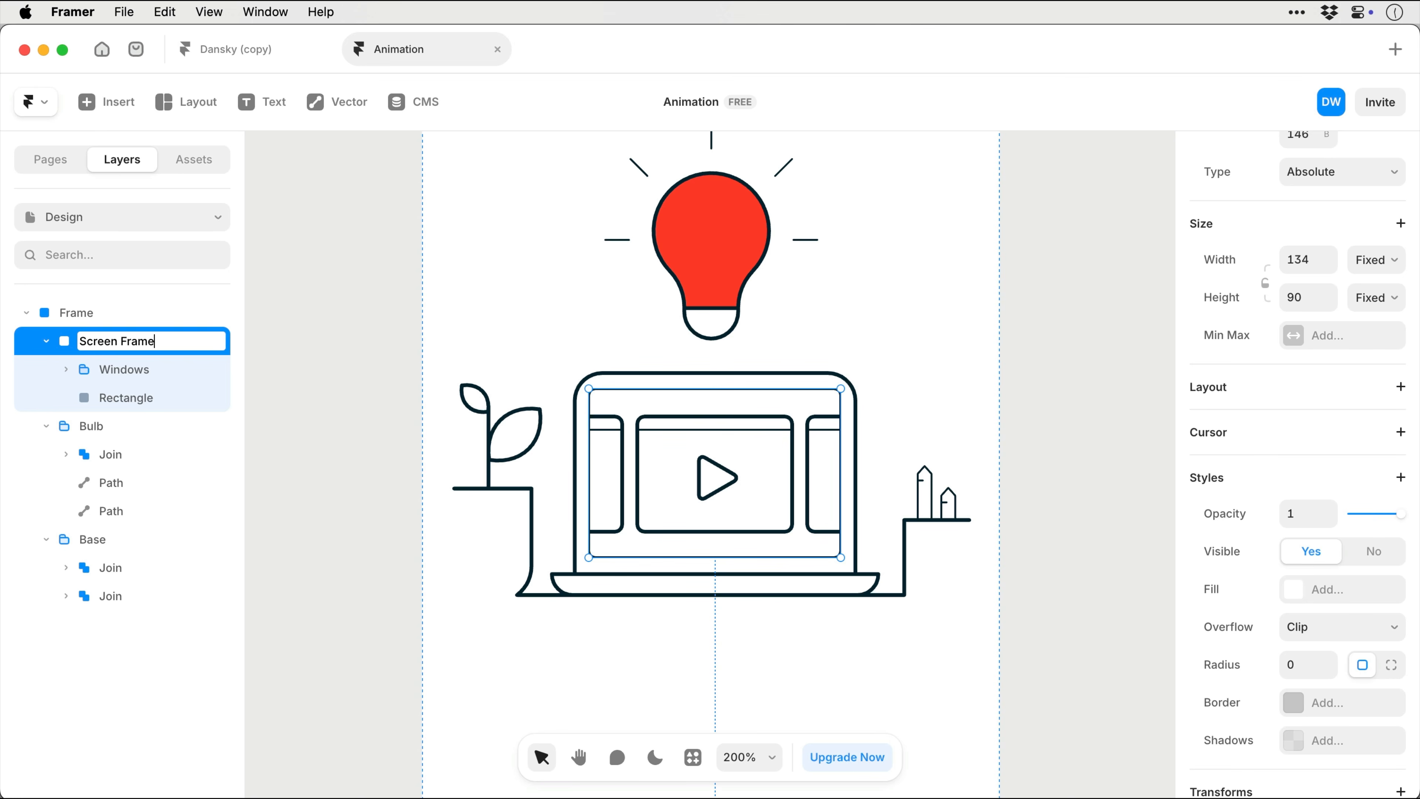
pyautogui.press('Return')
# Wrap the Bulb group in a frame named "Bulb Frame" and collapse it in the layer list.
pyautogui.click(46, 426)
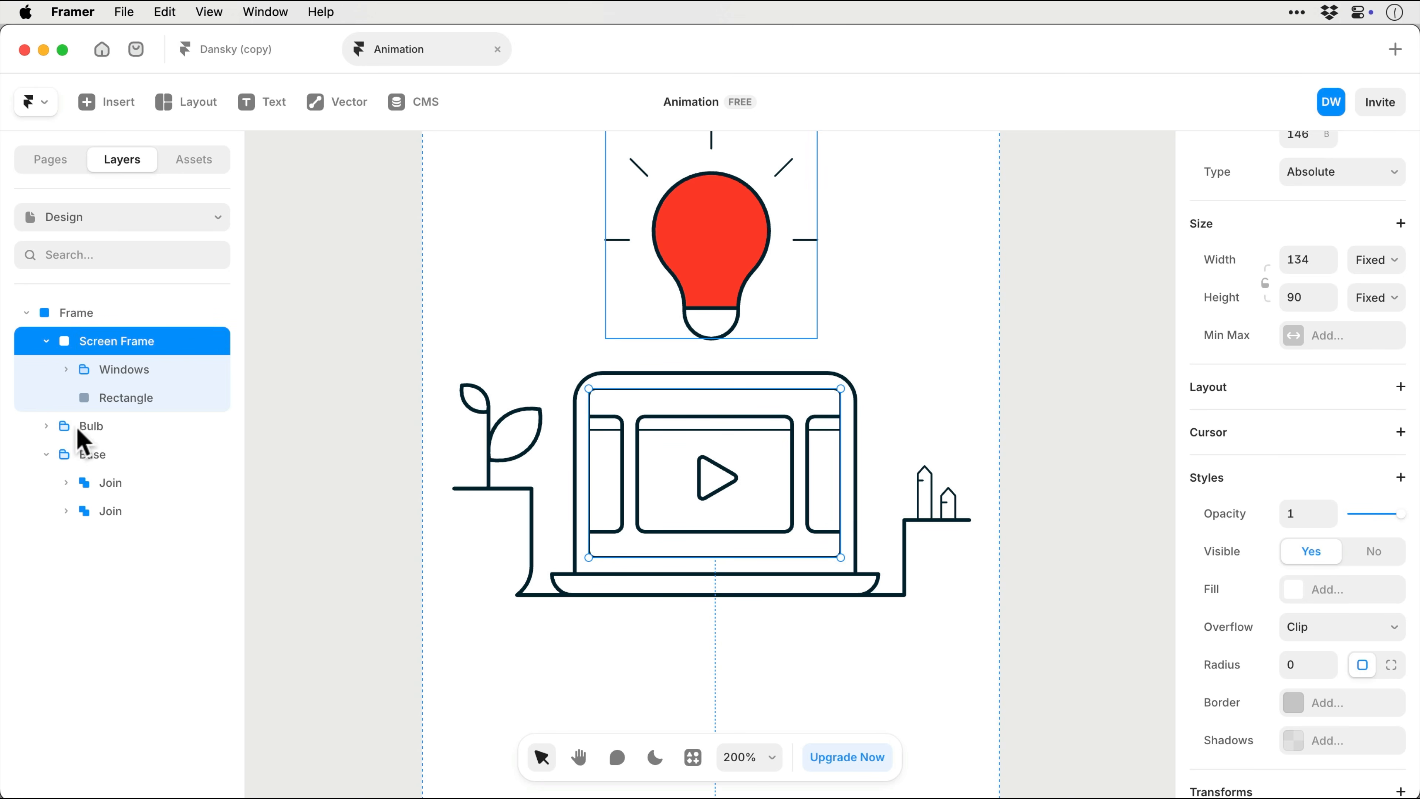
pyautogui.click(93, 428)
pyautogui.press('super+Return')
pyautogui.doubleClick(93, 427)
pyautogui.write('Bulb Frame')
pyautogui.press('Return')
pyautogui.click(46, 427)
# Wrap the Base group in a frame named "Base Frame" and collapse it in the layer list.
pyautogui.click(46, 454)
pyautogui.click(93, 457)
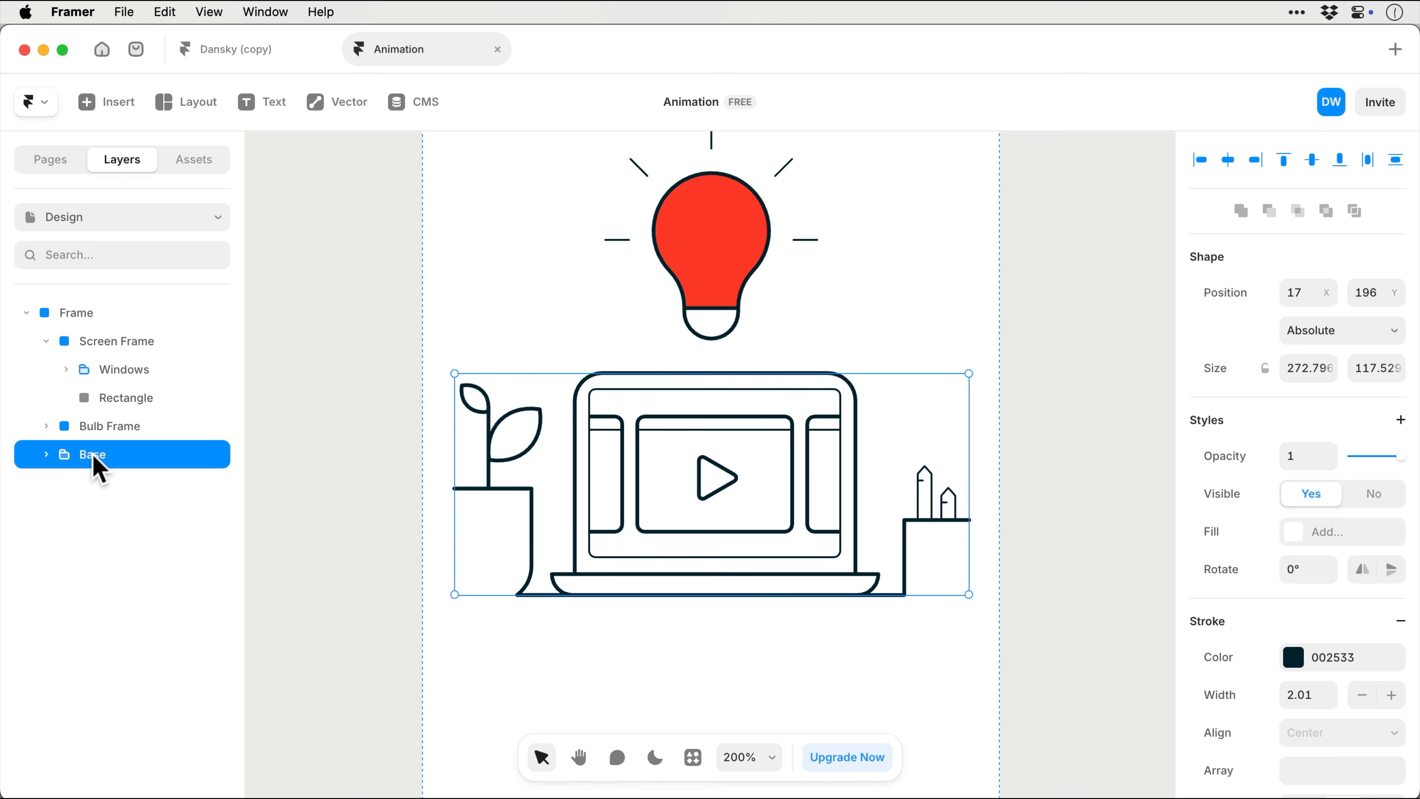
pyautogui.press('super+Return')
pyautogui.doubleClick(93, 454)
pyautogui.write('Base Frame')
pyautogui.press('Return')
pyautogui.click(46, 454)
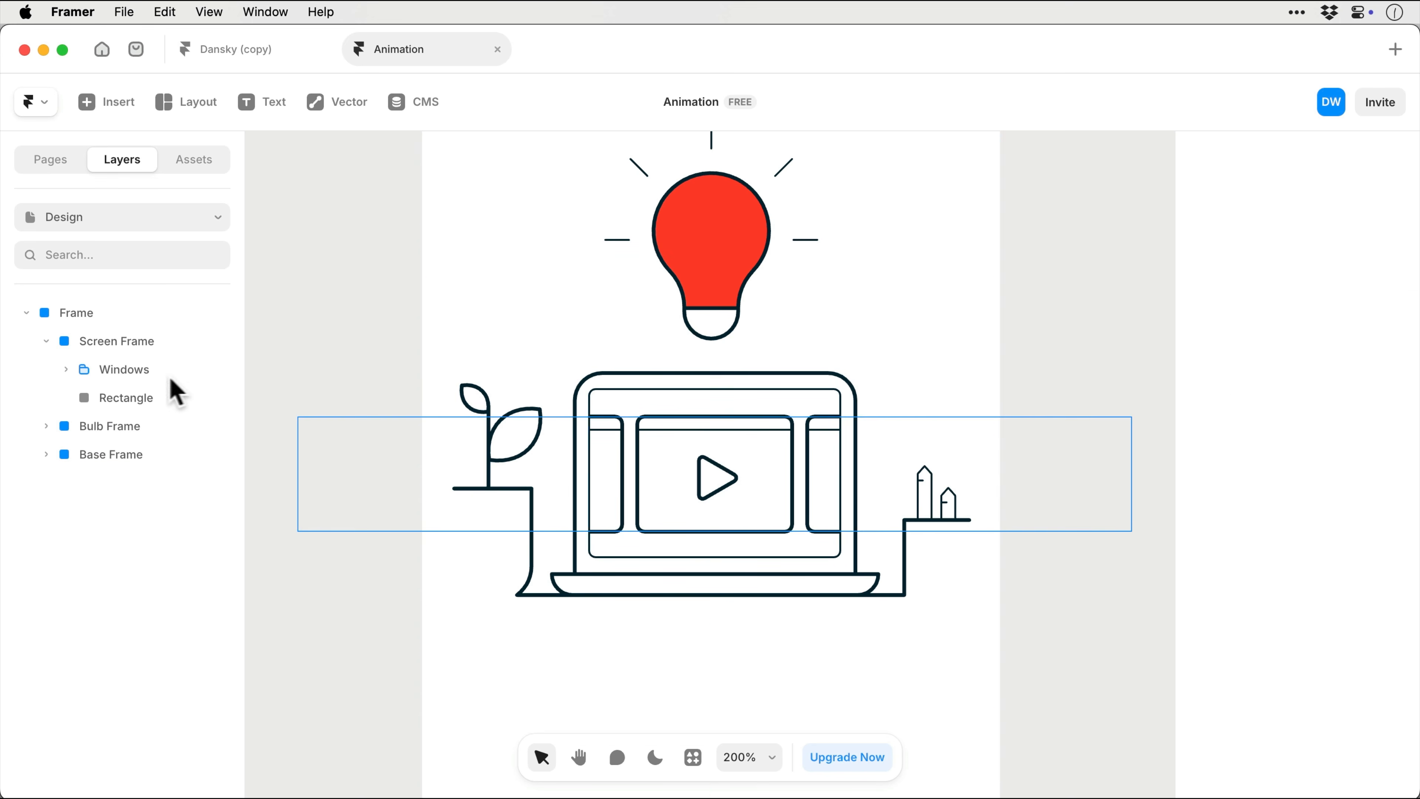
# Wrap the Windows group in a frame named "Windows Frame" and collapse Screen Frame in the layer list.
pyautogui.click(121, 371)
pyautogui.press('super+Return')
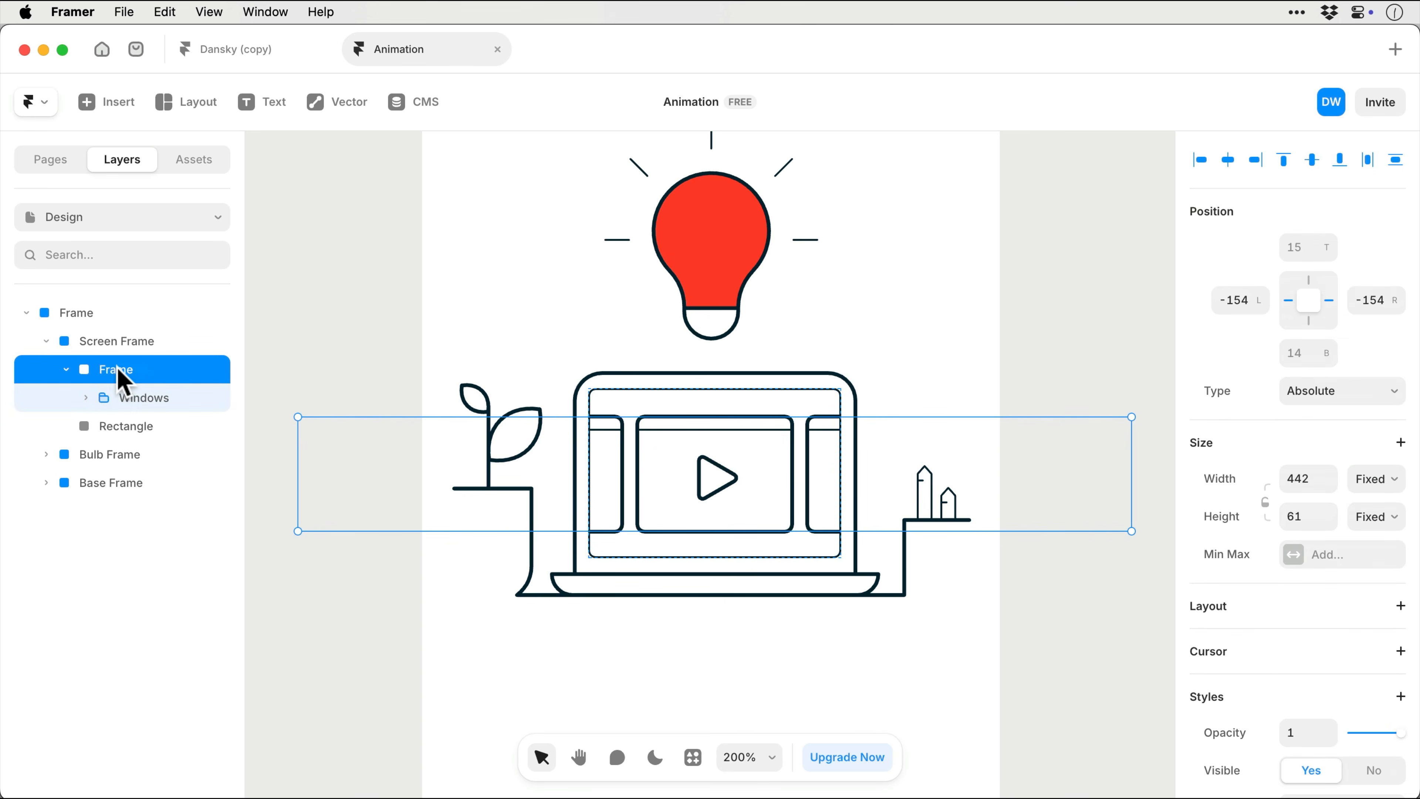
pyautogui.doubleClick(118, 369)
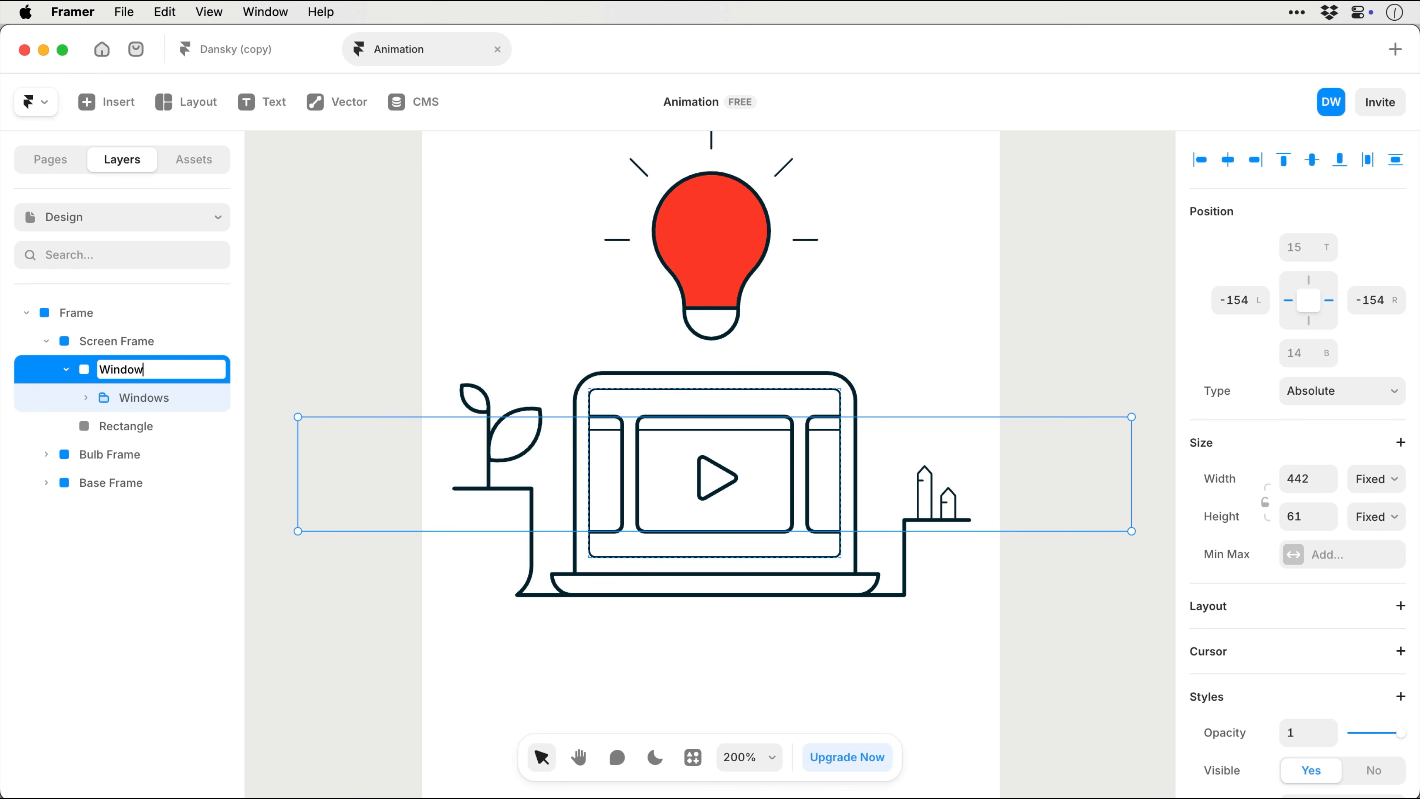
pyautogui.press('Return')
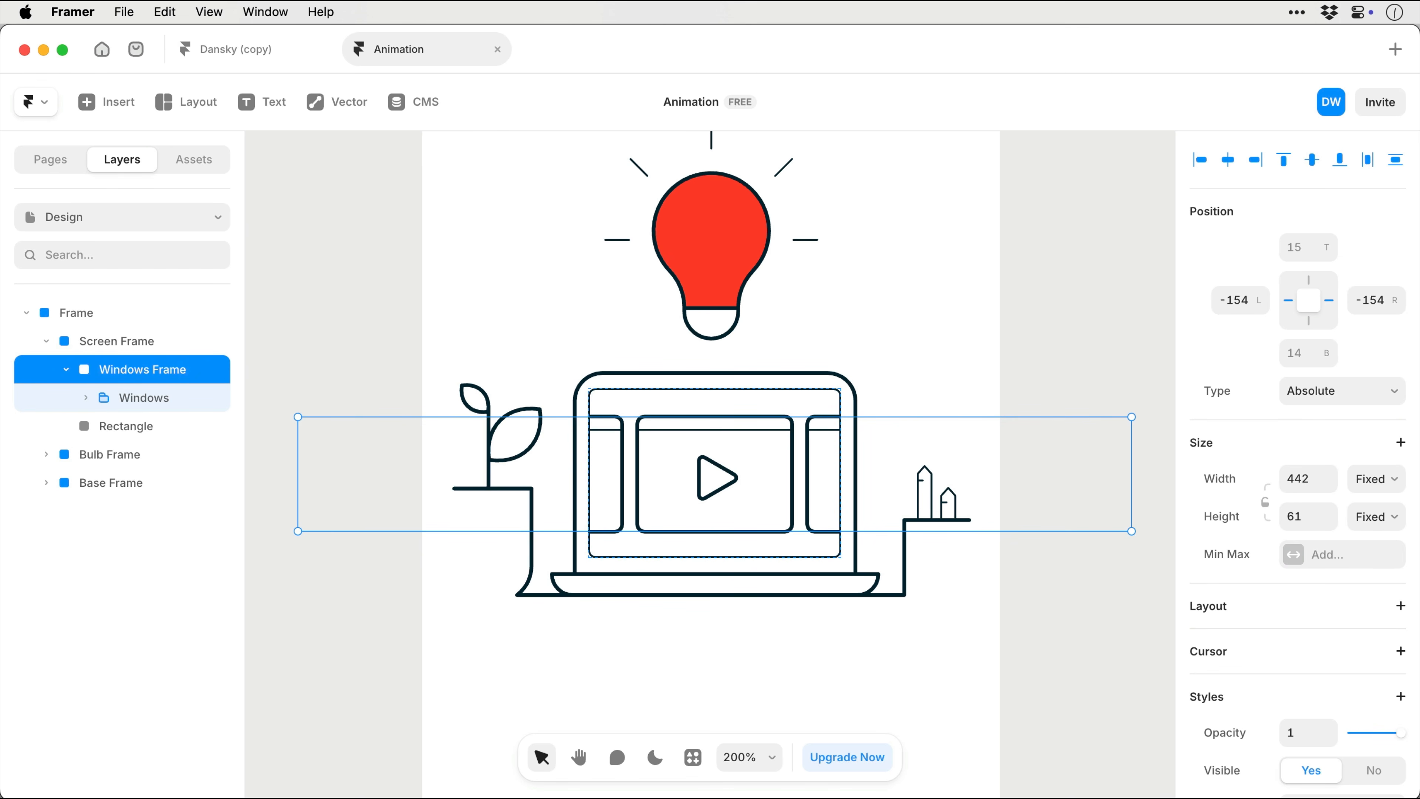
pyautogui.click(46, 342)
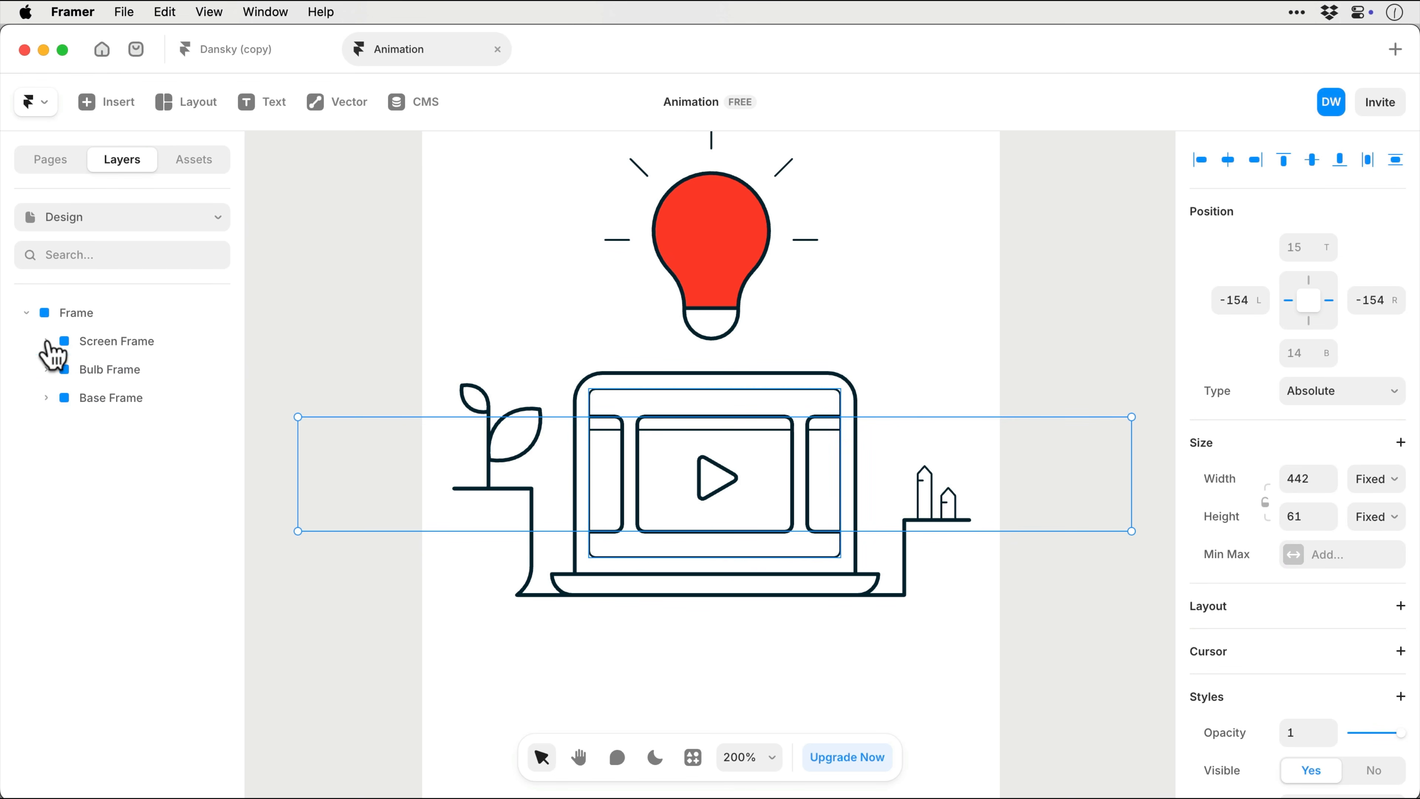
# Copy Screen Frame, Bulb Frame and Base Frame from the Design page and paste them into the Home page.
pyautogui.click(115, 349)
pyautogui.keyDown('shift'); pyautogui.click(113, 405); pyautogui.keyUp('shift')
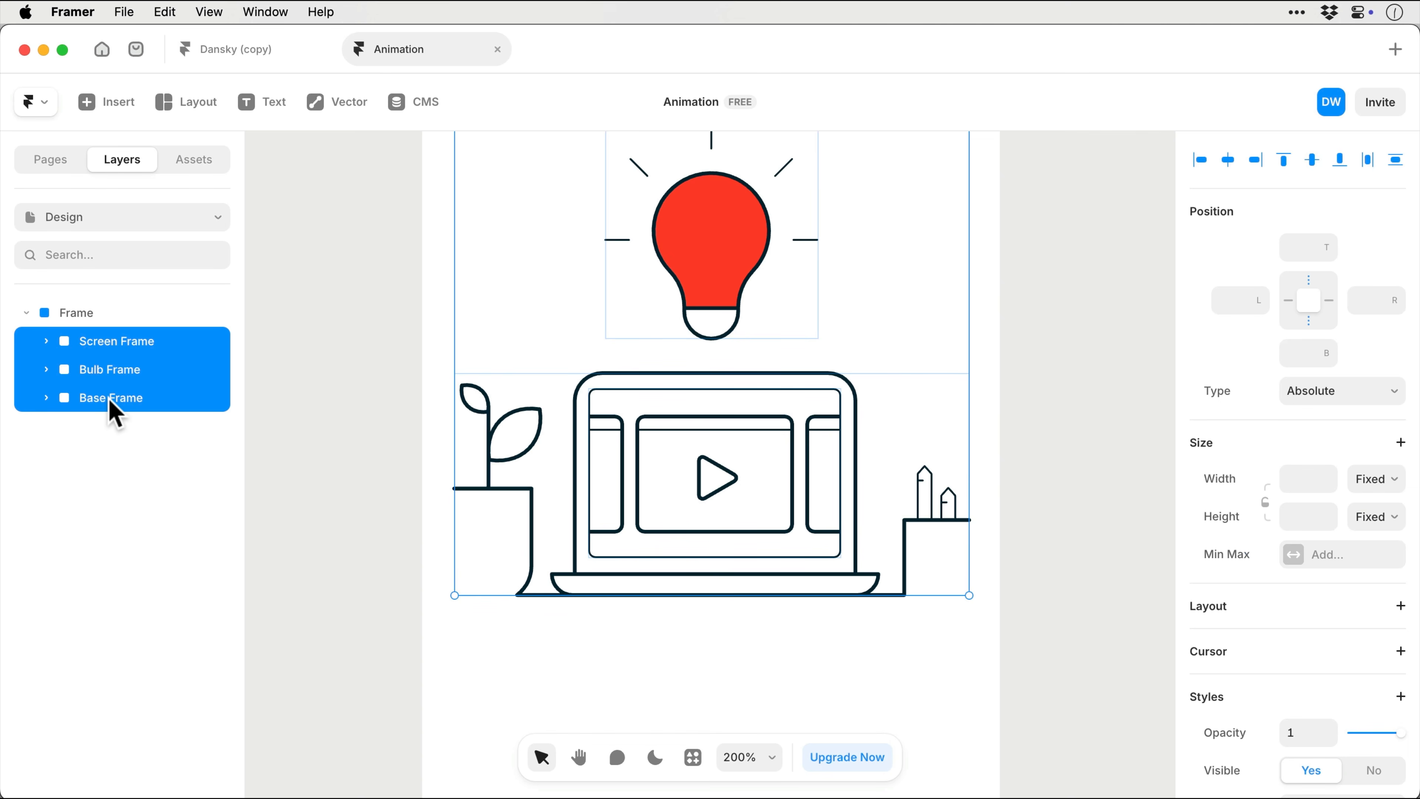
pyautogui.click(49, 163)
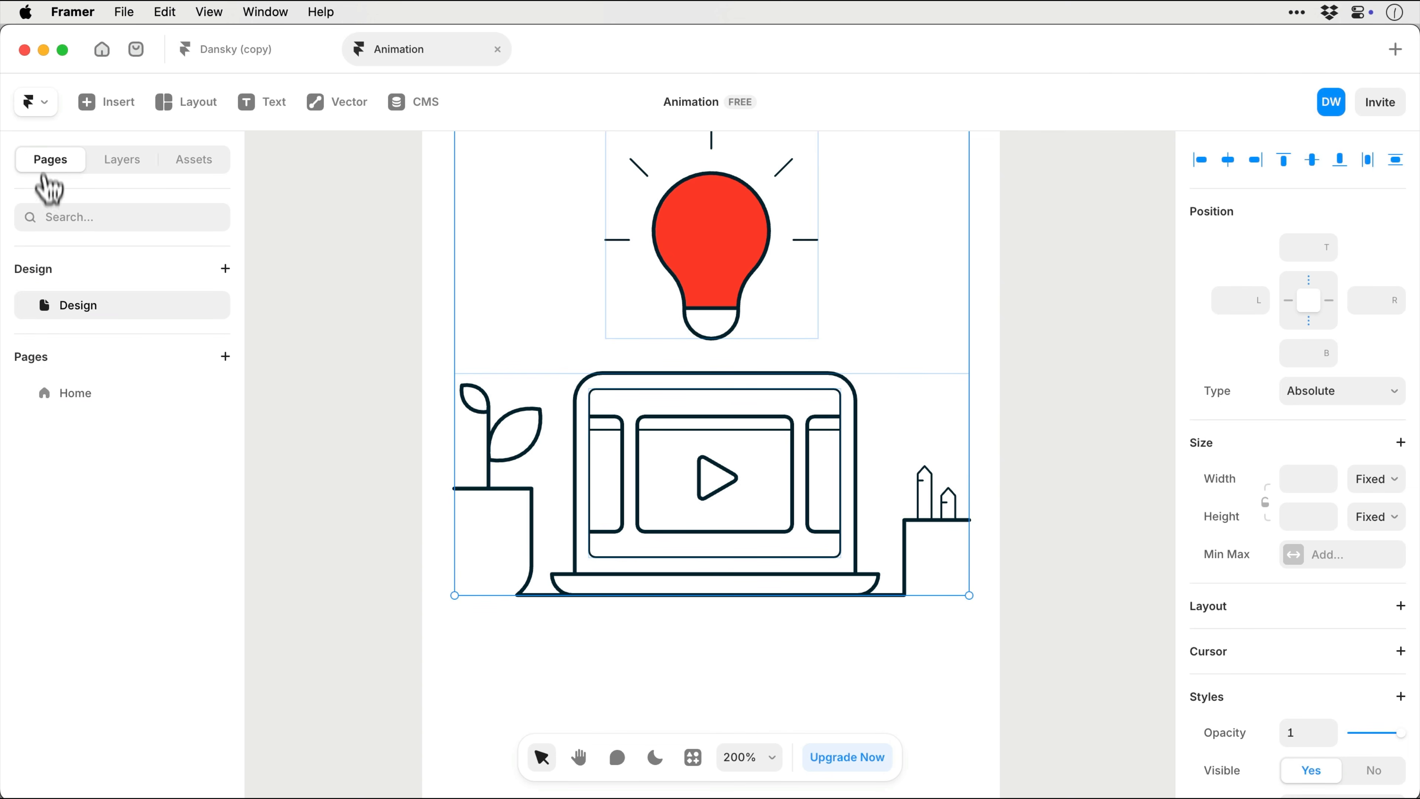
pyautogui.click(87, 401)
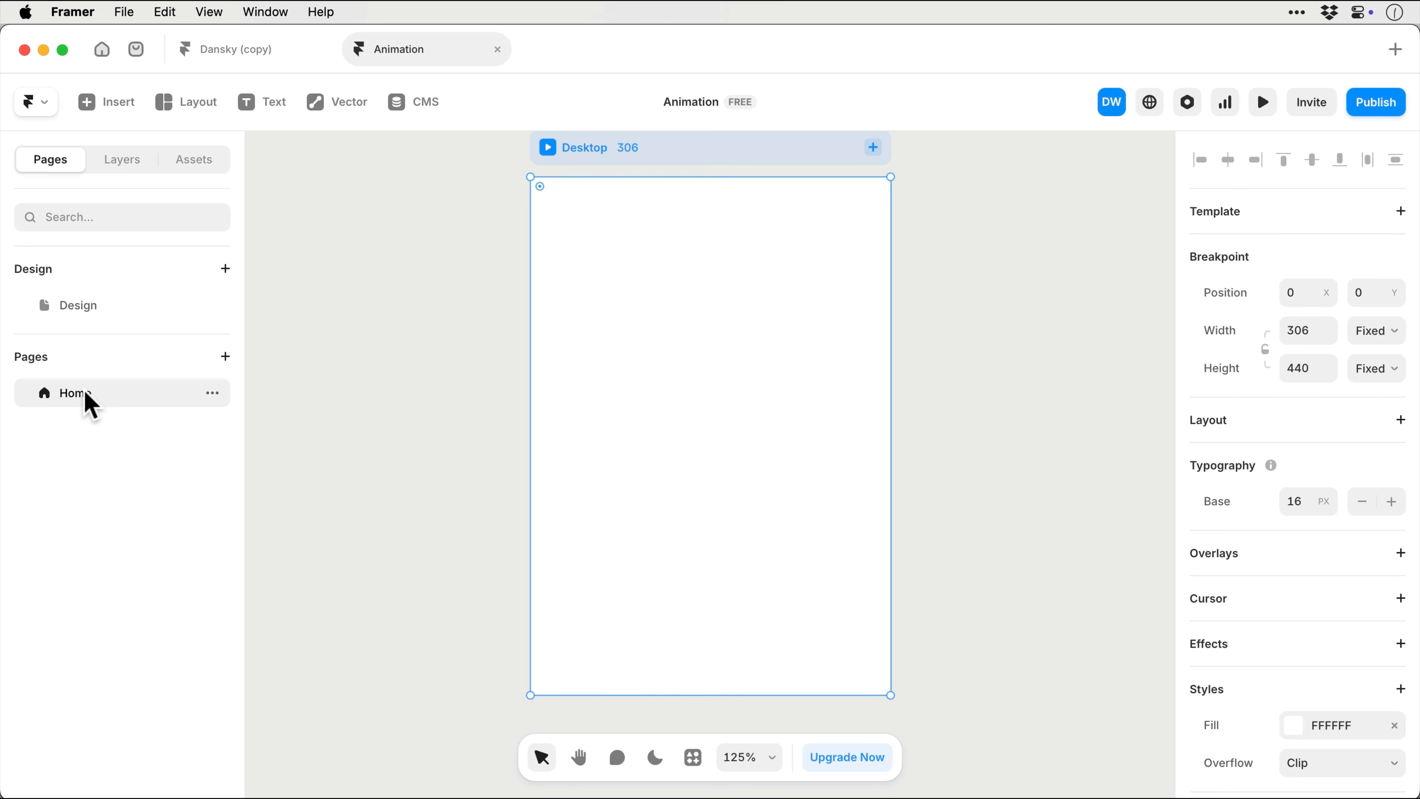
pyautogui.press('super+v')
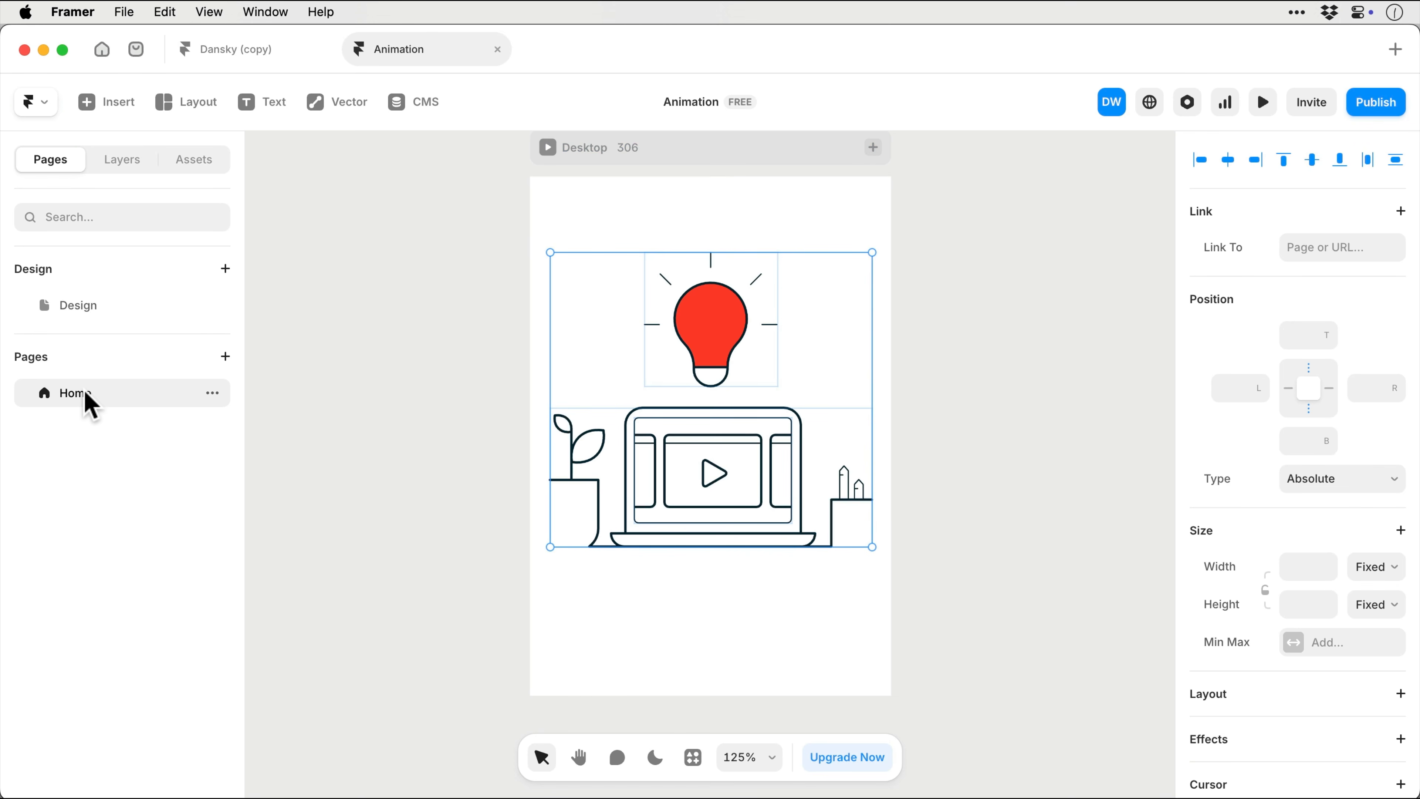
# Add a Loop effect to the Windows Frame inside Screen Frame on the Home page.
pyautogui.click(118, 163)
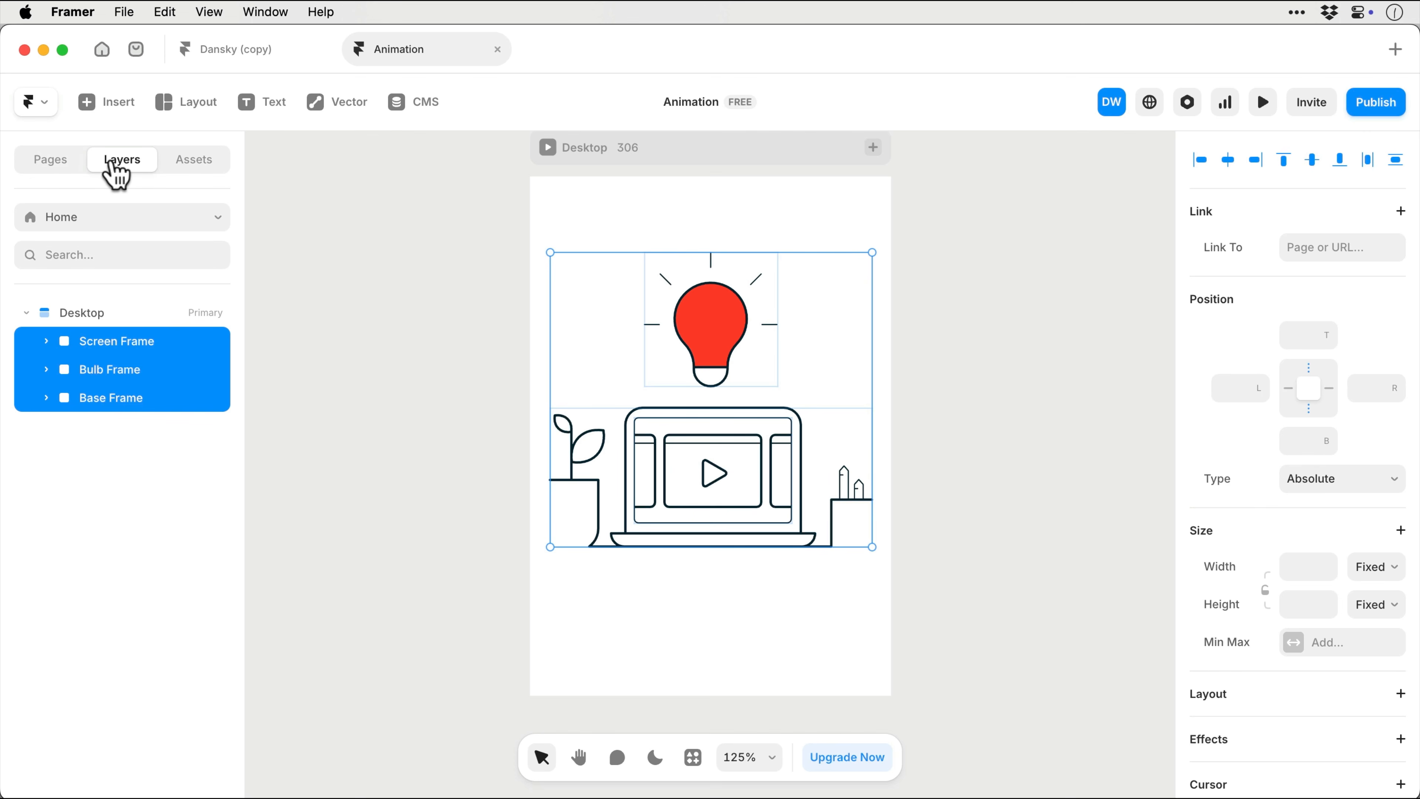
pyautogui.click(46, 343)
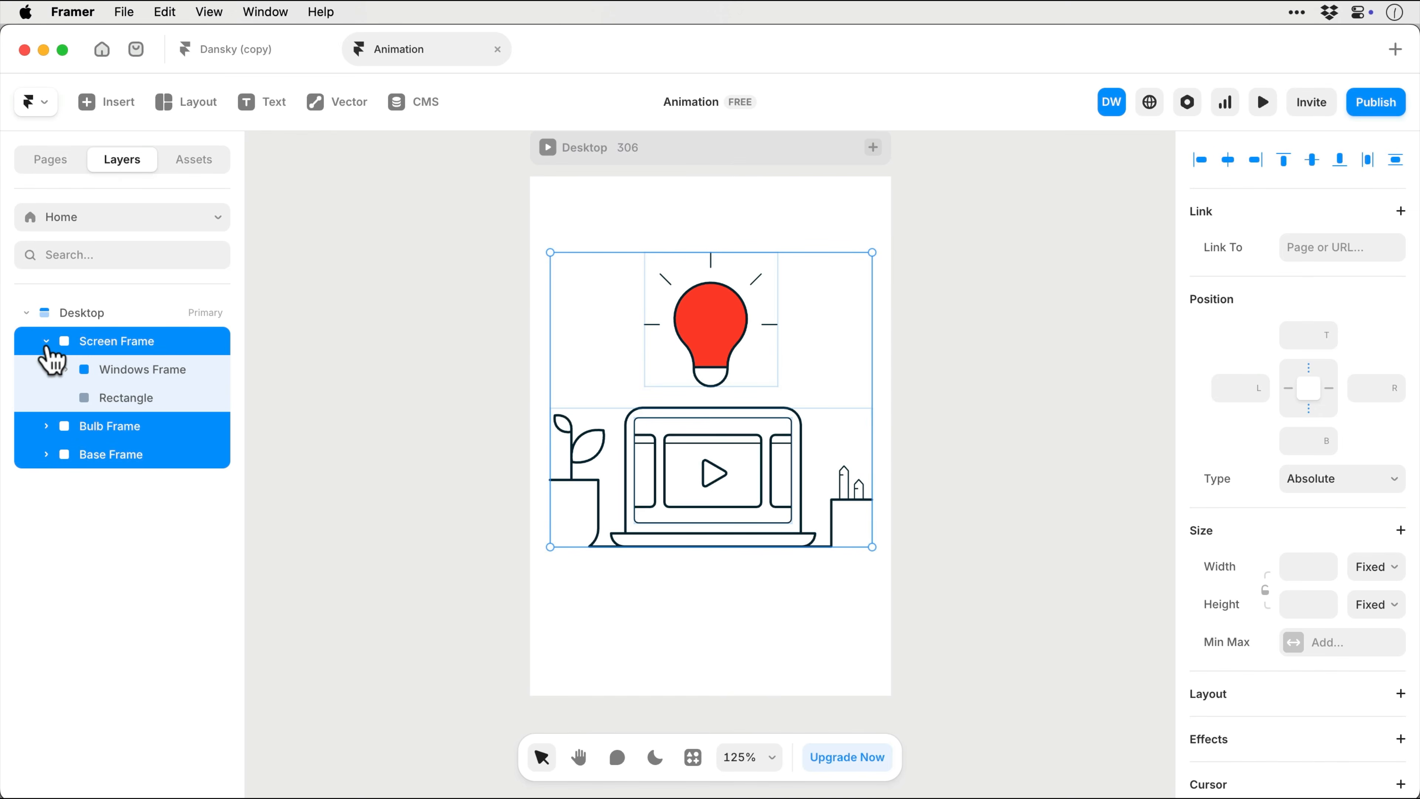
pyautogui.click(141, 371)
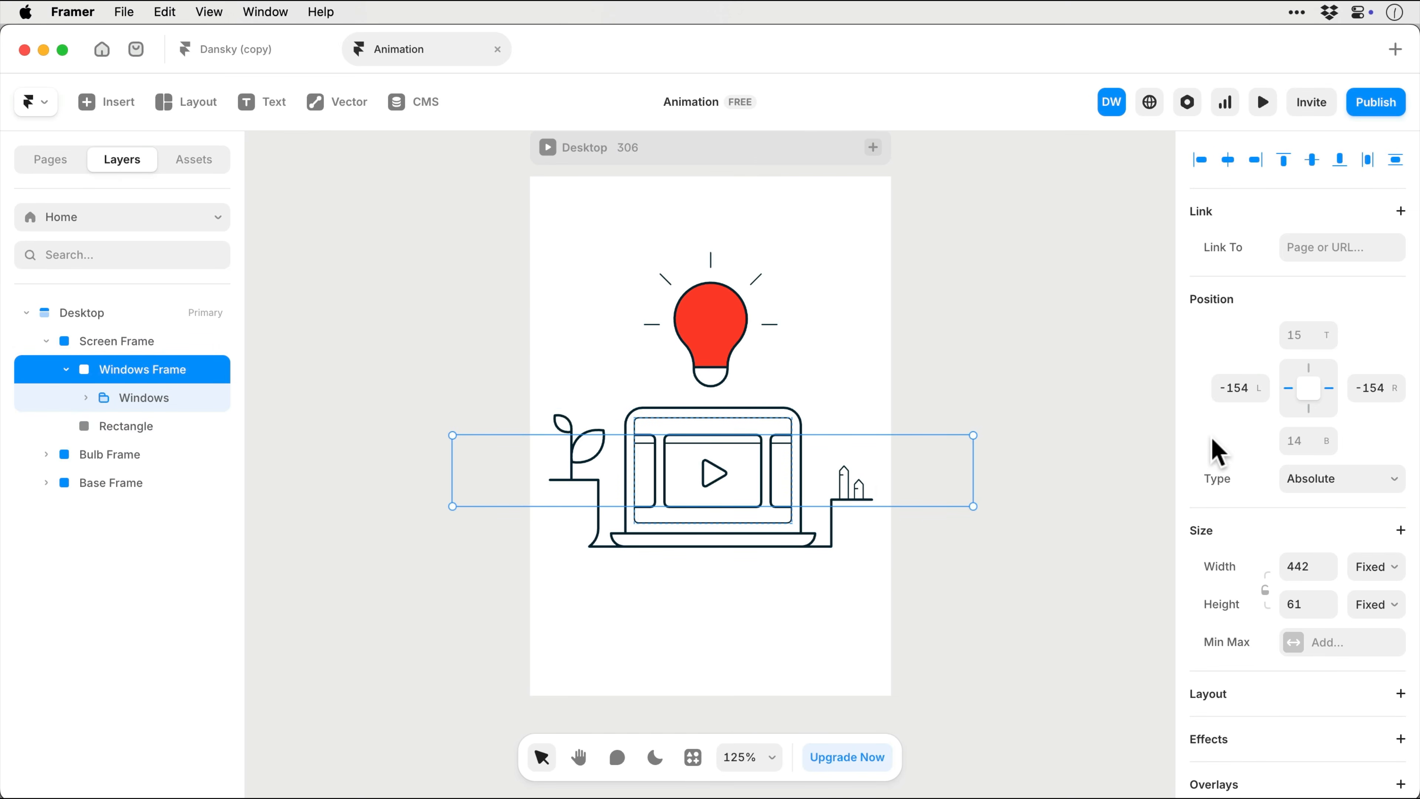
pyautogui.scroll(-10, 1217, 452)
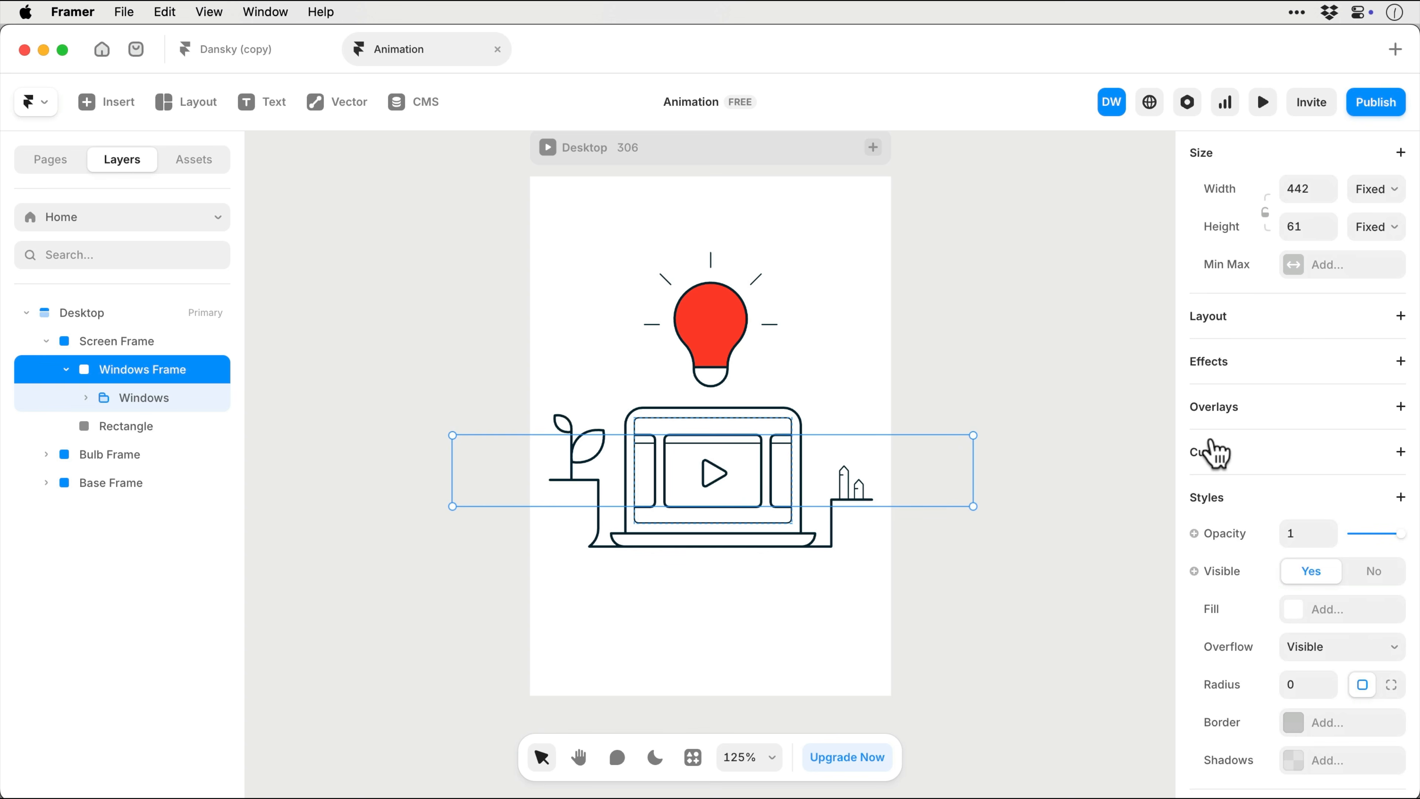
pyautogui.click(1402, 361)
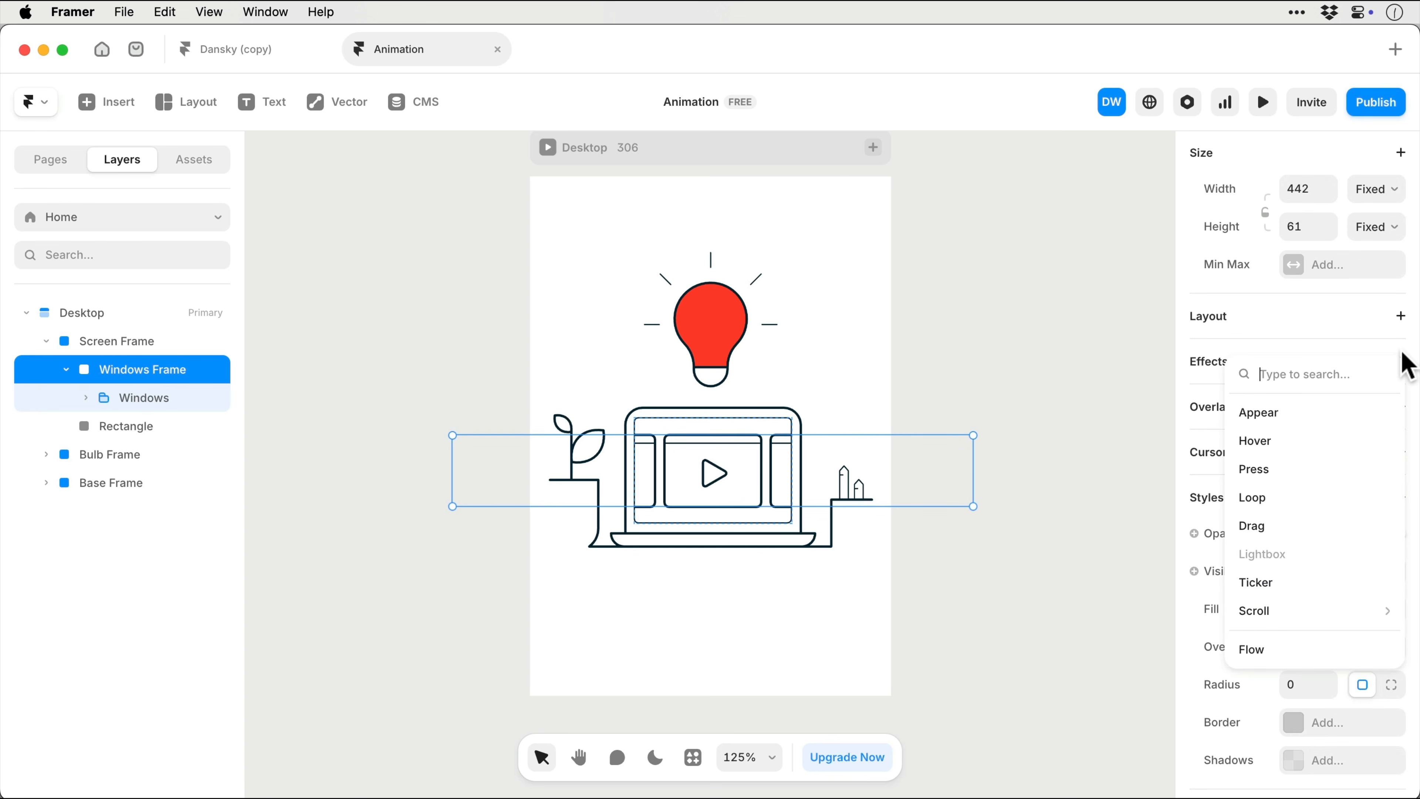
pyautogui.click(1298, 500)
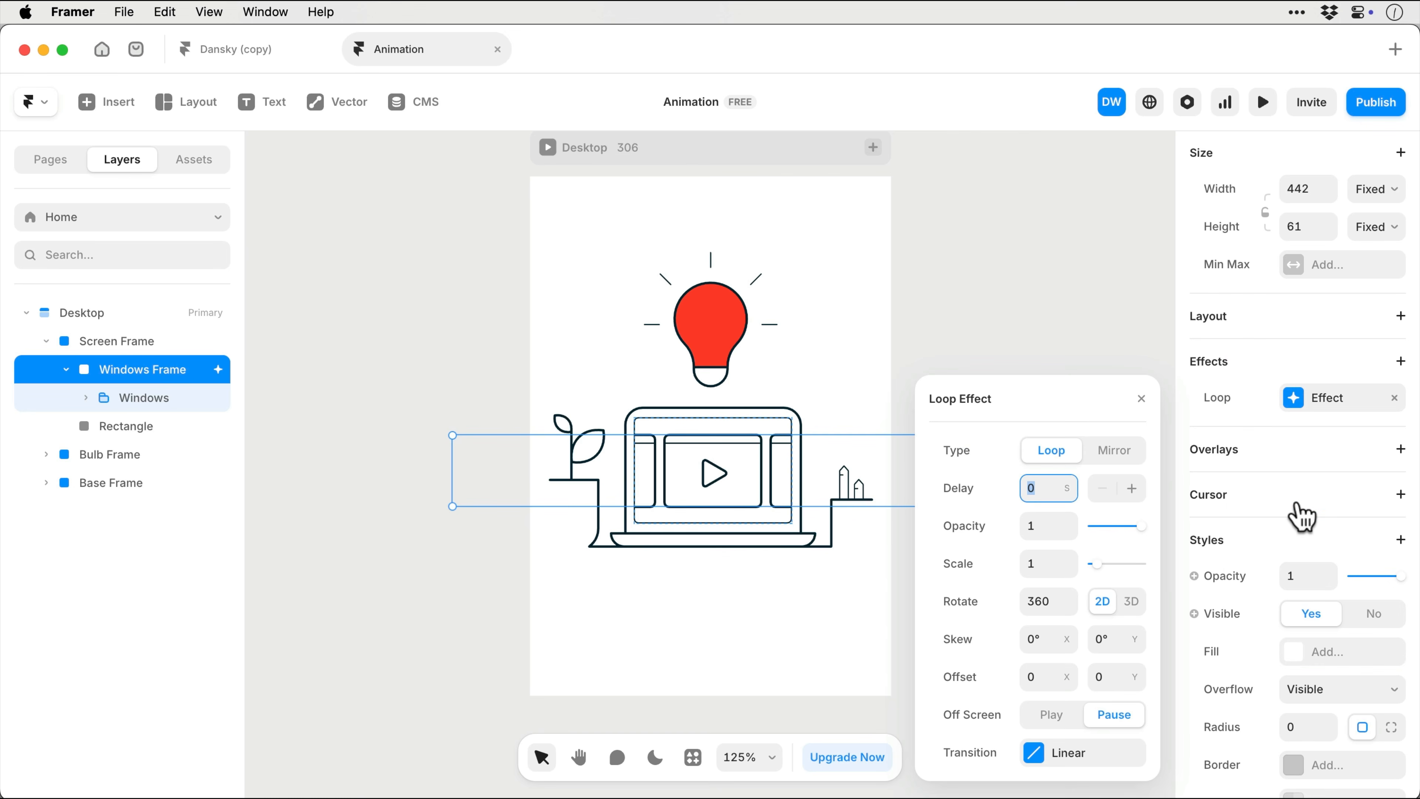
# Set the Windows Frame loop's rotation to 0 and its X offset to -90.
pyautogui.click(1050, 602)
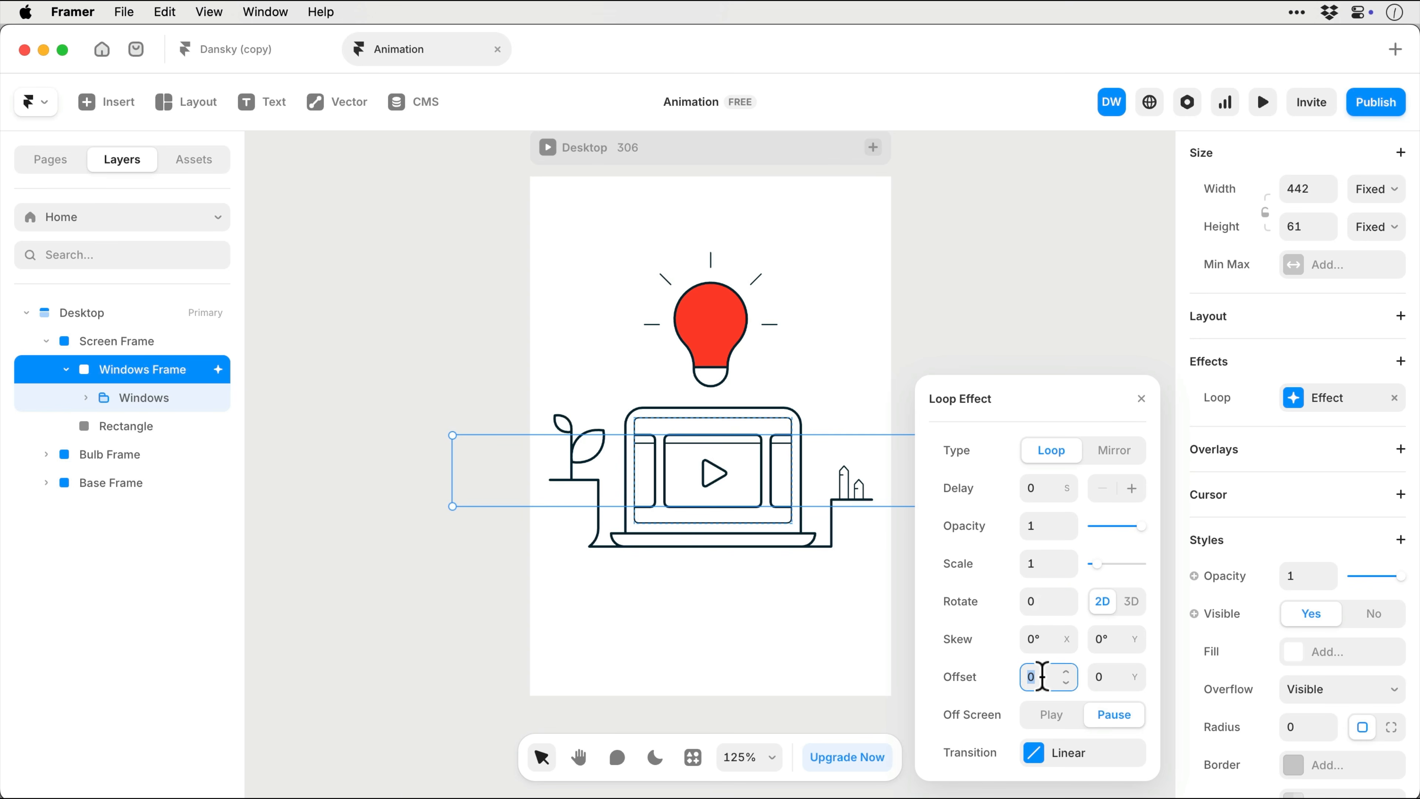
pyautogui.write('-60')
pyautogui.hotkey('shift', 'Down')
pyautogui.hotkey('shift', 'Down')
pyautogui.hotkey('shift', 'Down')
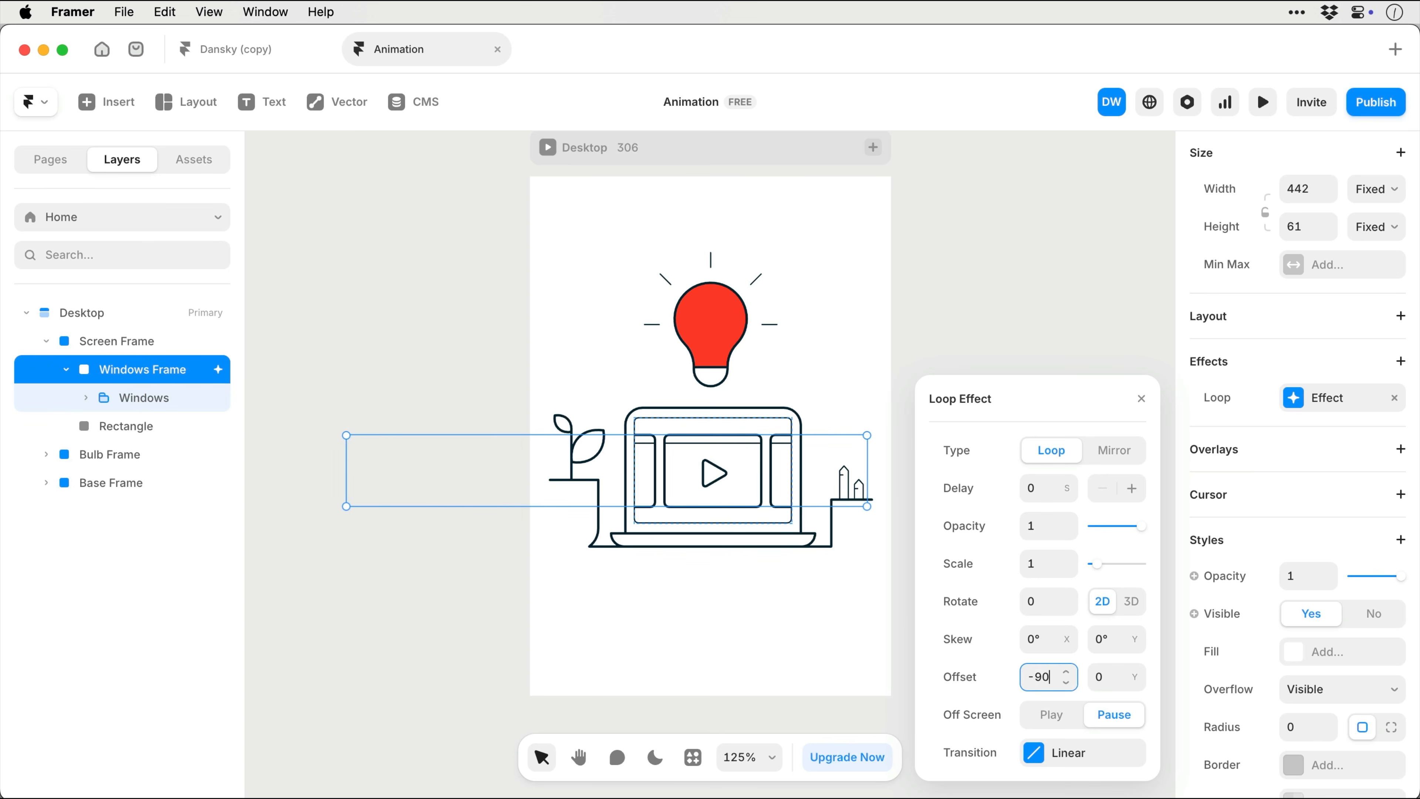
# Set the Windows Frame loop's transition time to 2 seconds and preview the animation.
pyautogui.click(1036, 756)
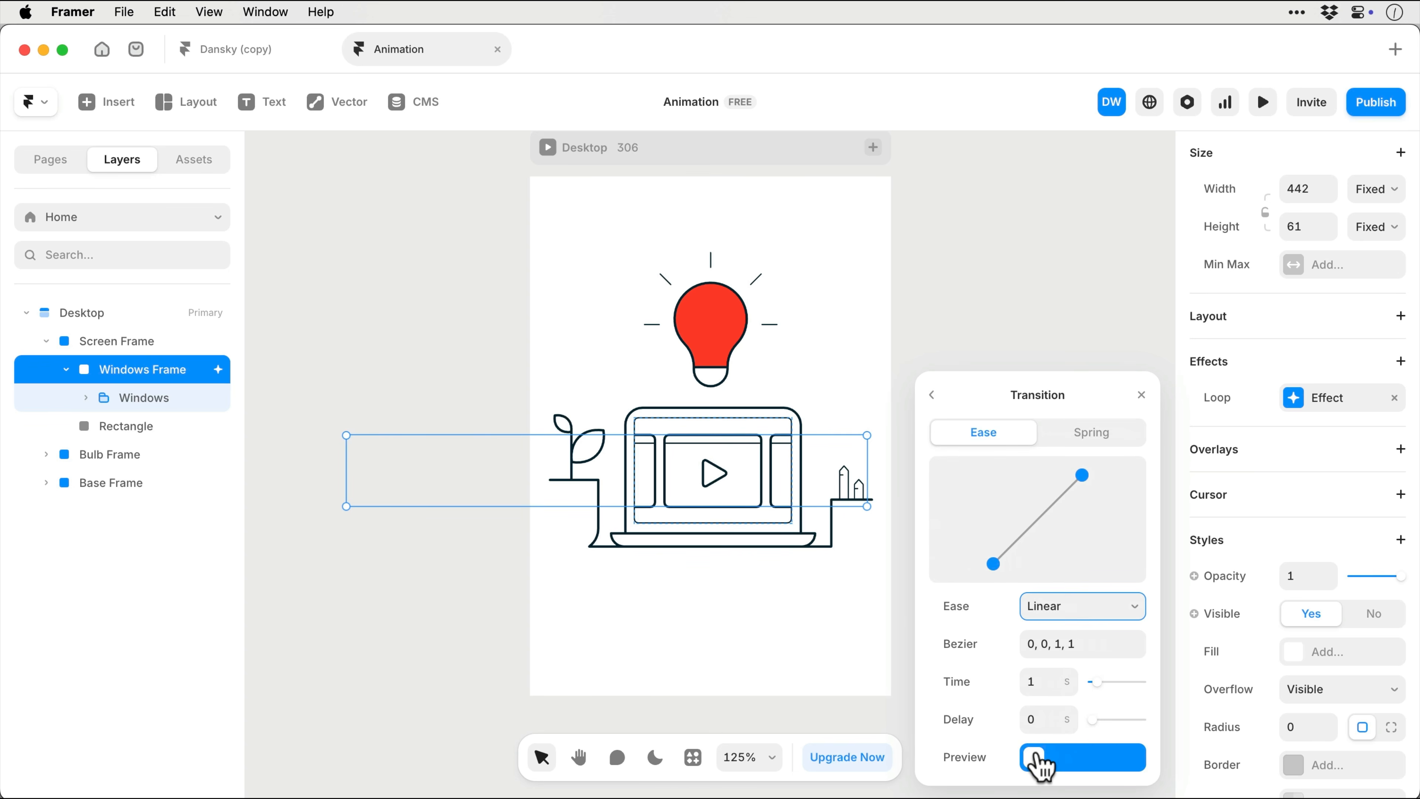
pyautogui.click(1040, 681)
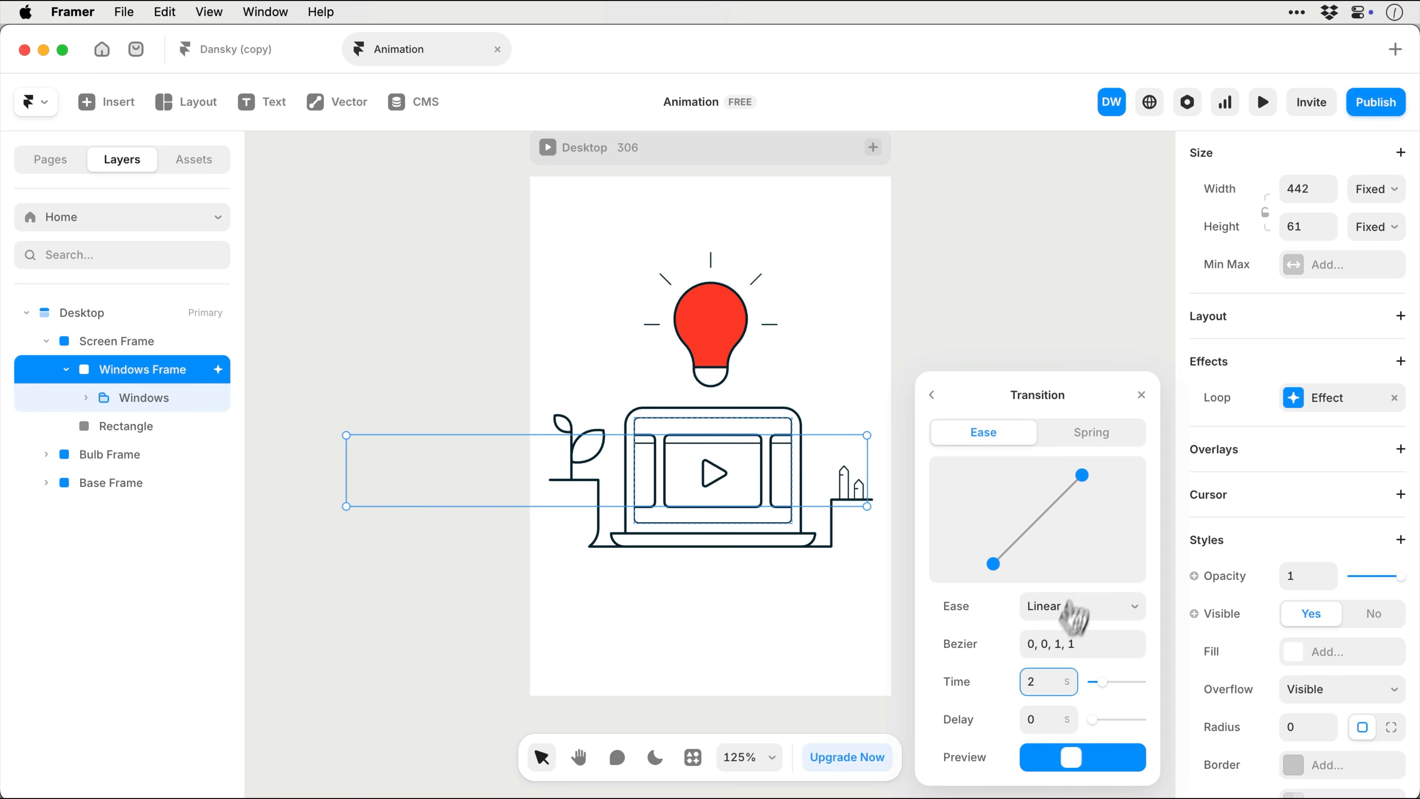
pyautogui.click(1265, 112)
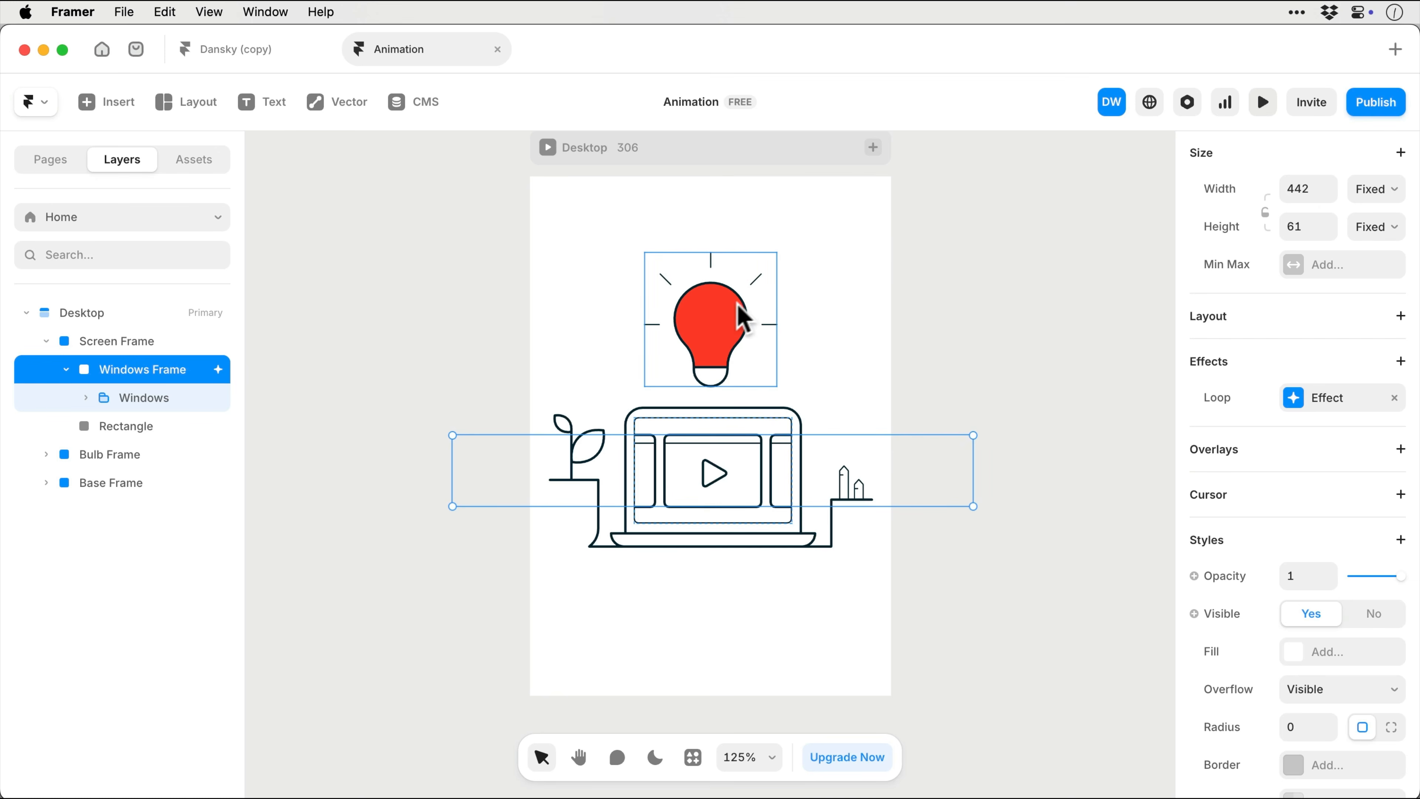
# Add a Loop effect to the Bulb Frame.
pyautogui.click(724, 326)
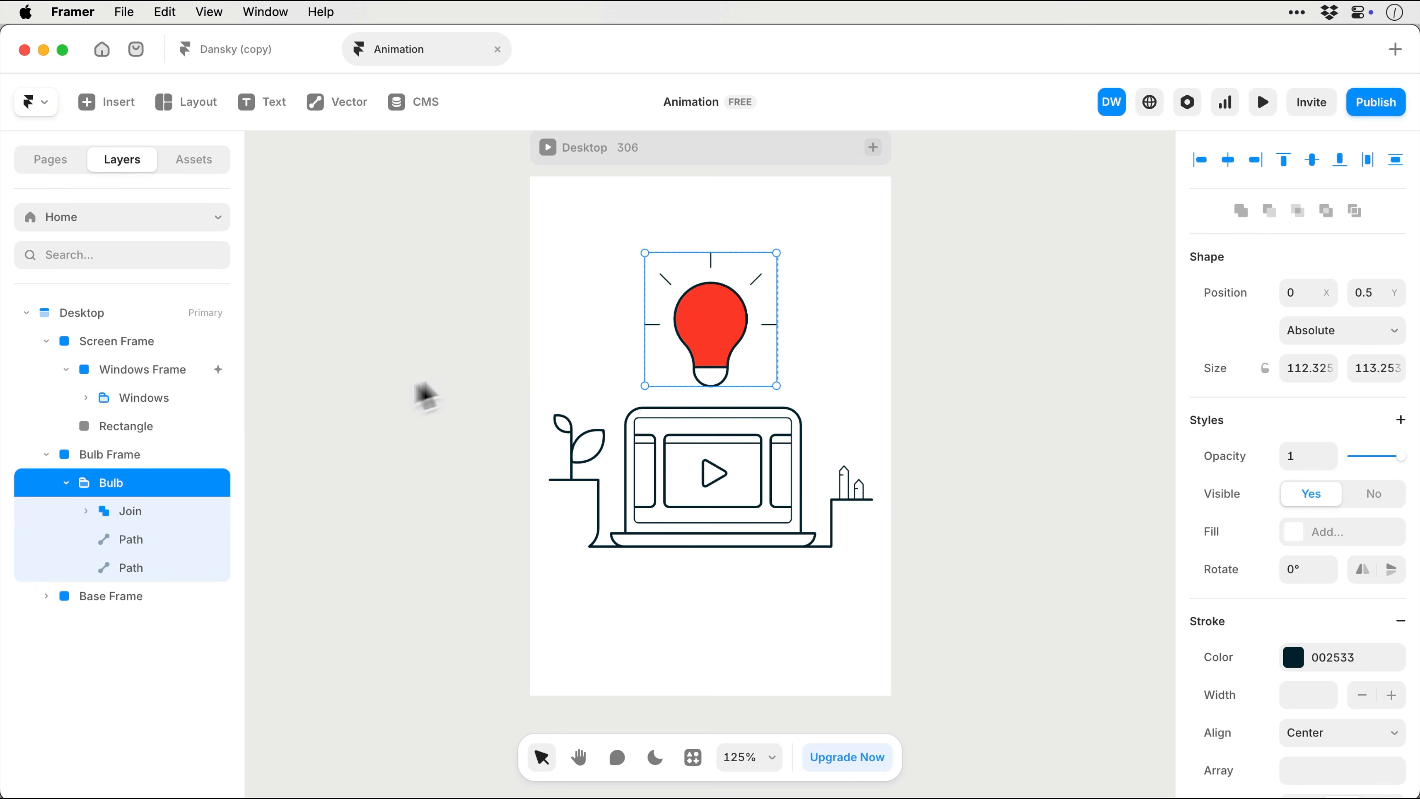
pyautogui.click(159, 456)
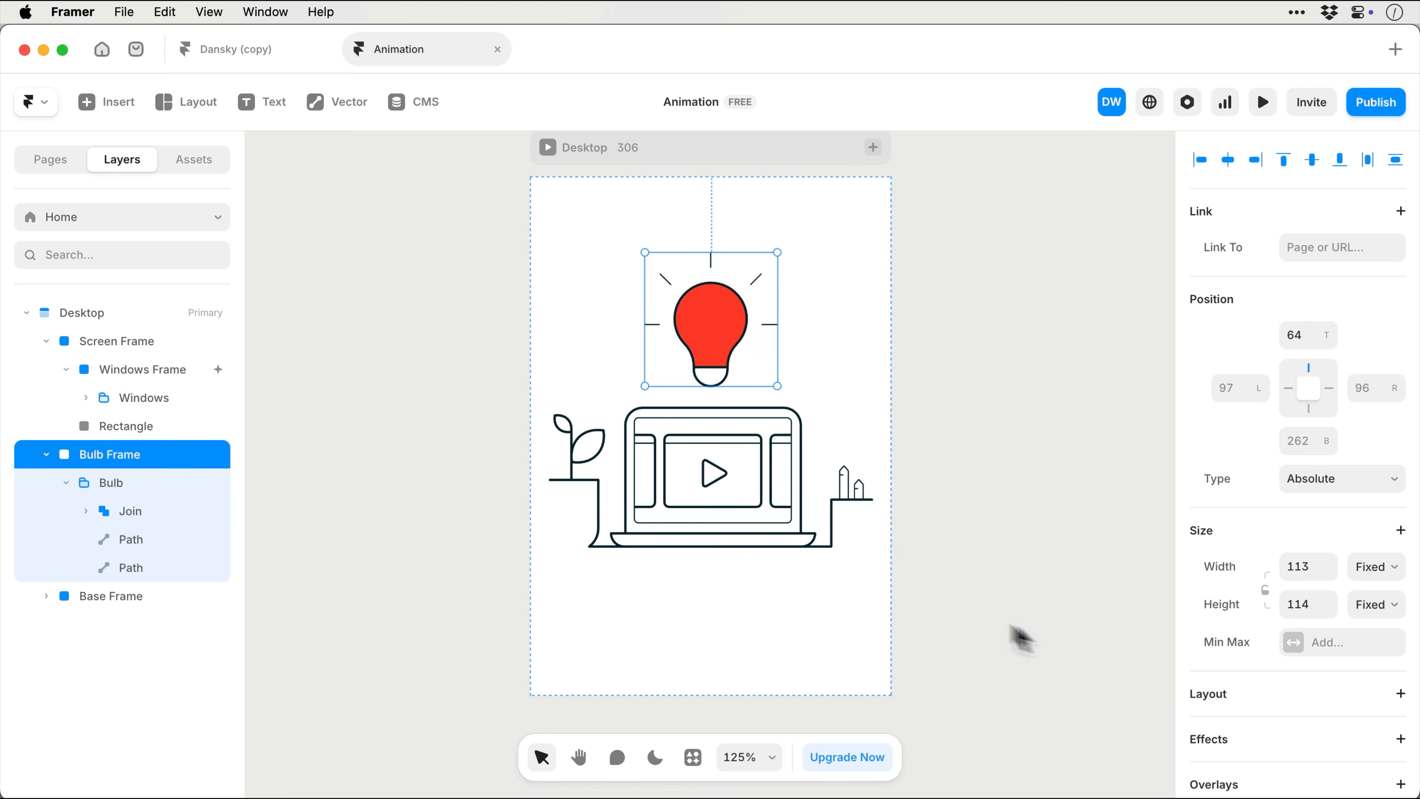
pyautogui.scroll(-5, 1234, 705)
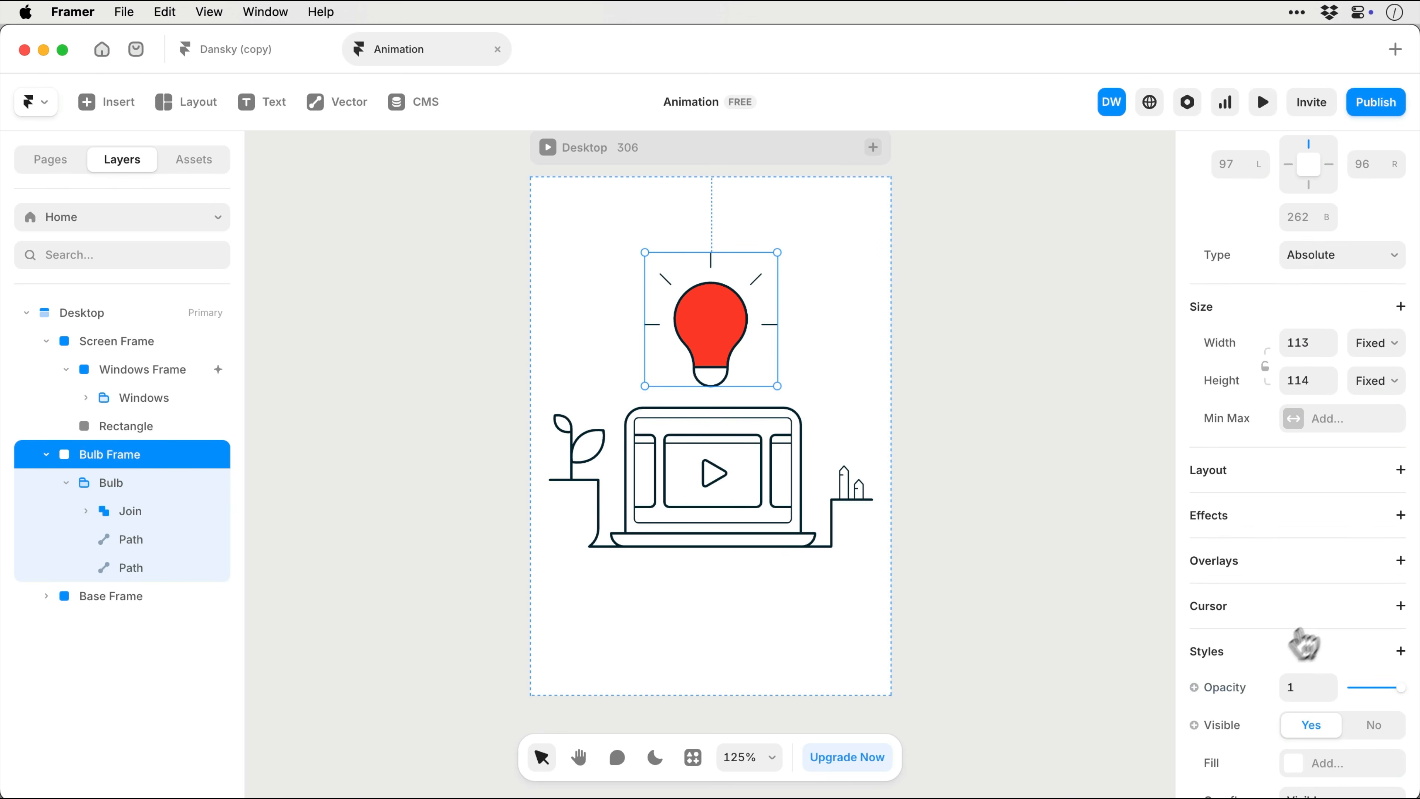
pyautogui.click(1402, 516)
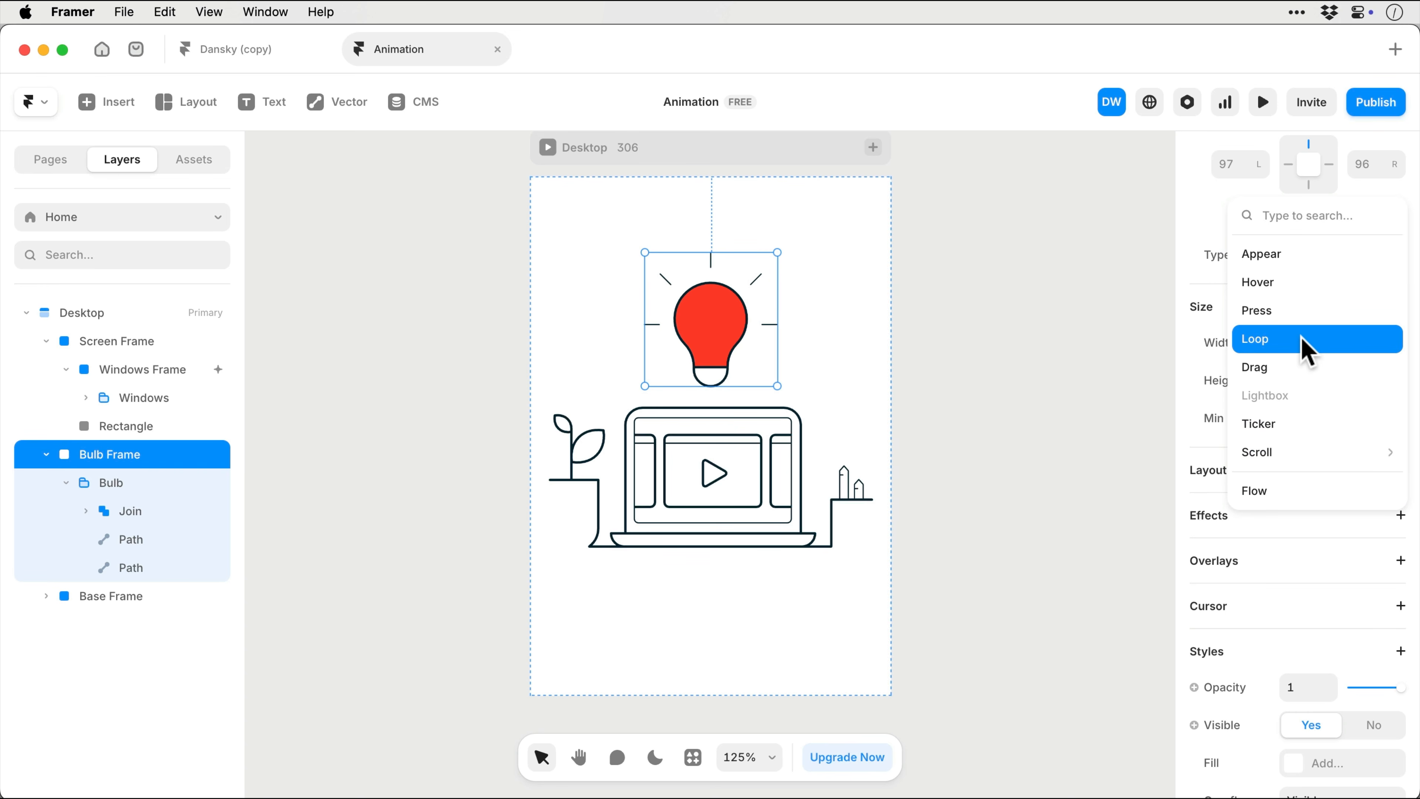
pyautogui.click(1303, 347)
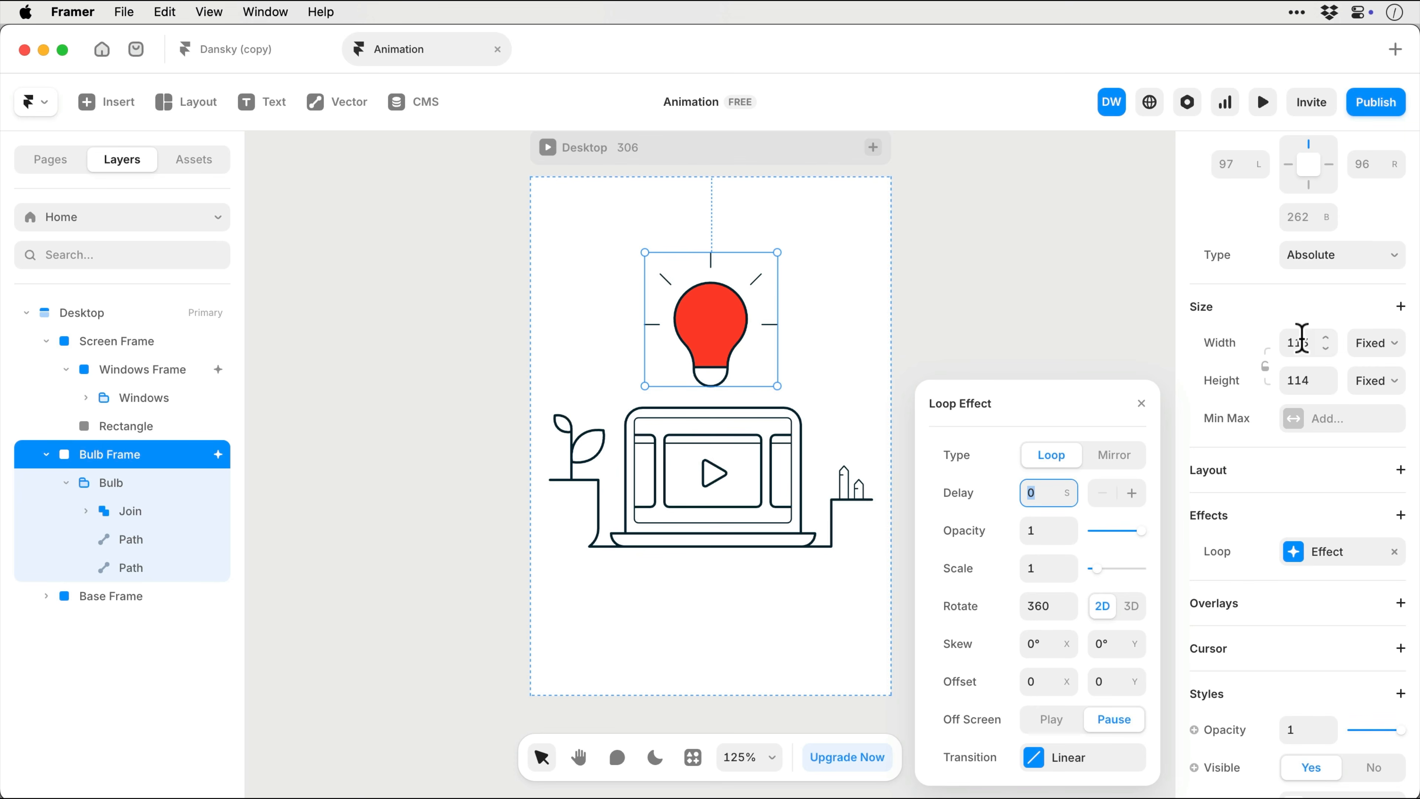
# Set the Bulb Frame loop's rotation to 0, its type to Mirror and its Y offset to -20.
pyautogui.click(1049, 601)
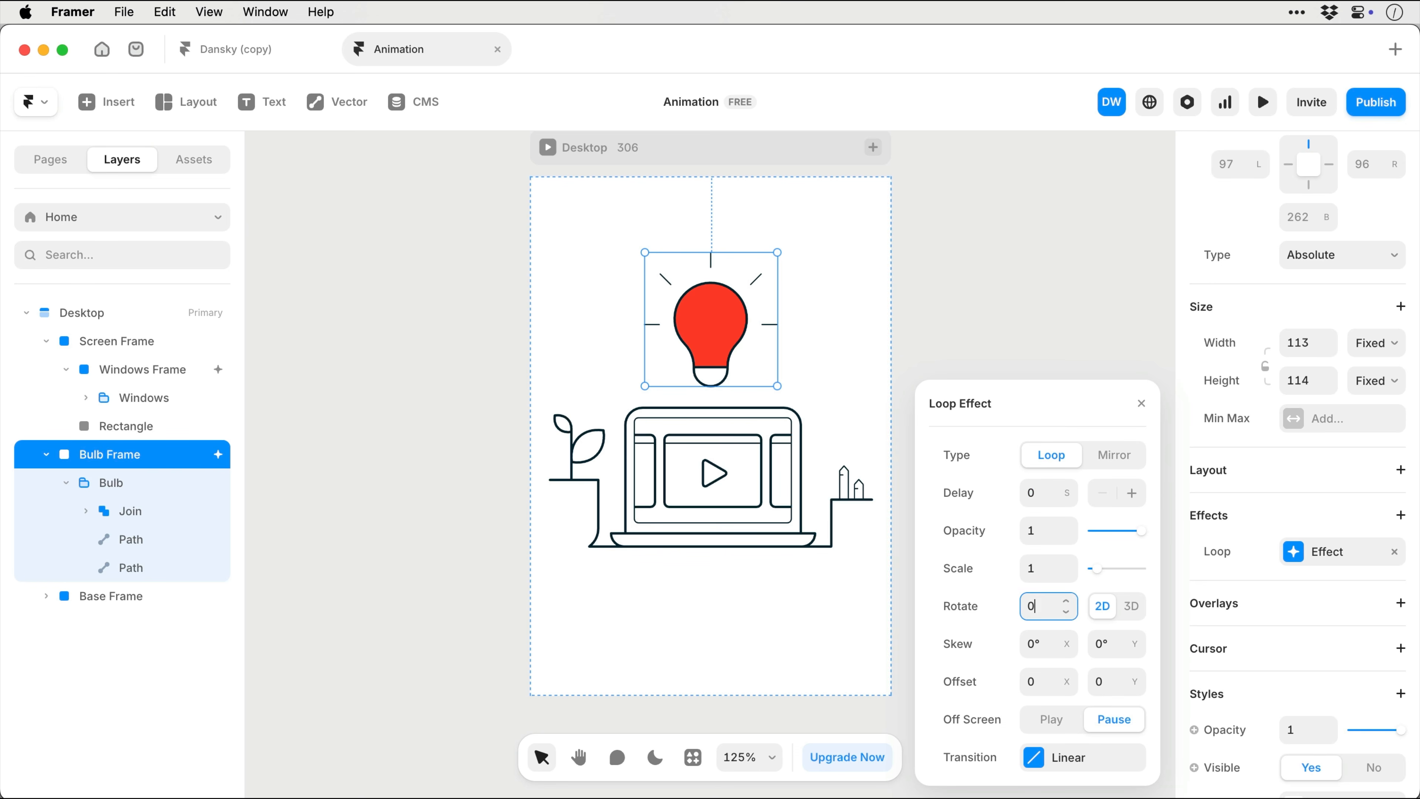
pyautogui.click(1115, 461)
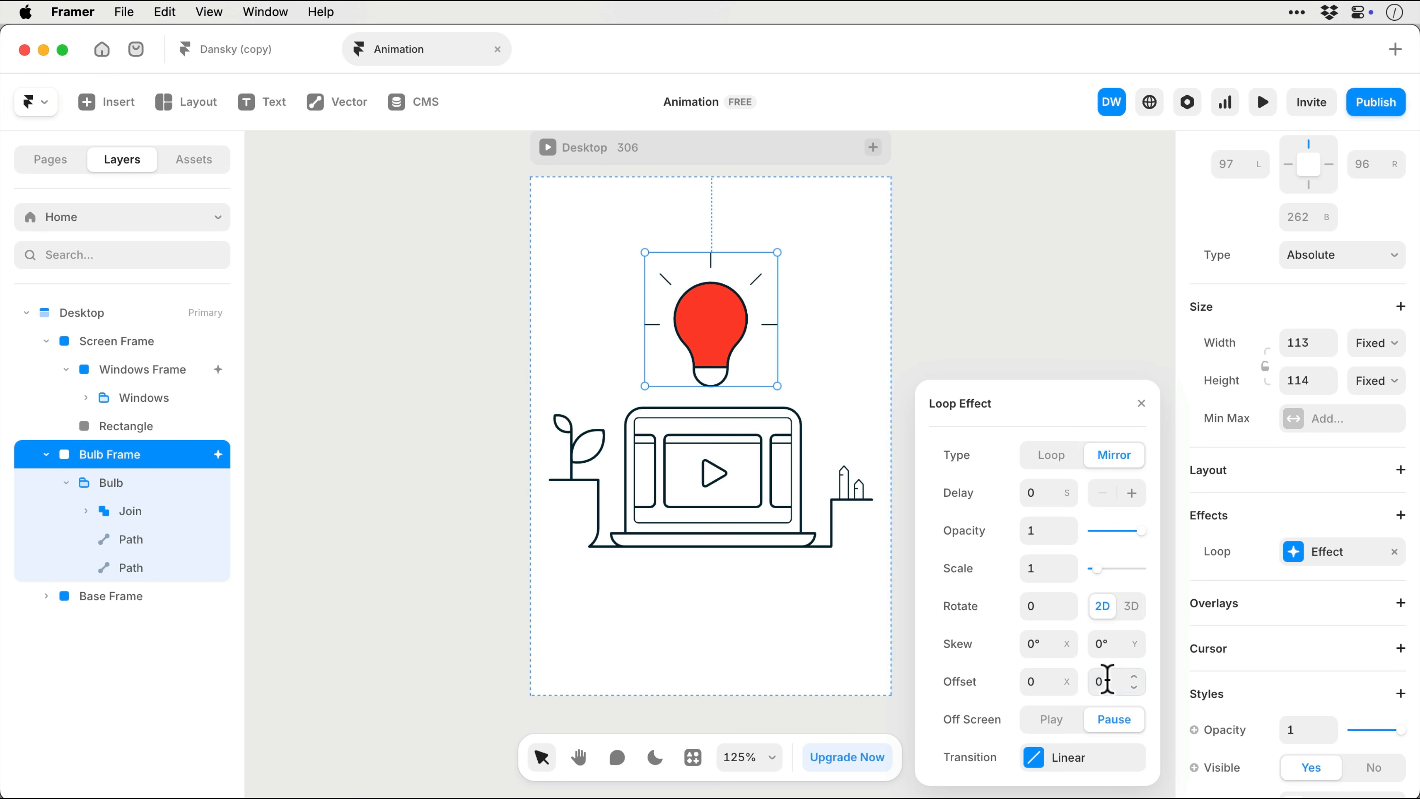
pyautogui.write('10')
pyautogui.press('BackSpace')
pyautogui.press('BackSpace')
pyautogui.write('-10')
pyautogui.press('BackSpace')
pyautogui.press('BackSpace')
pyautogui.write('20')
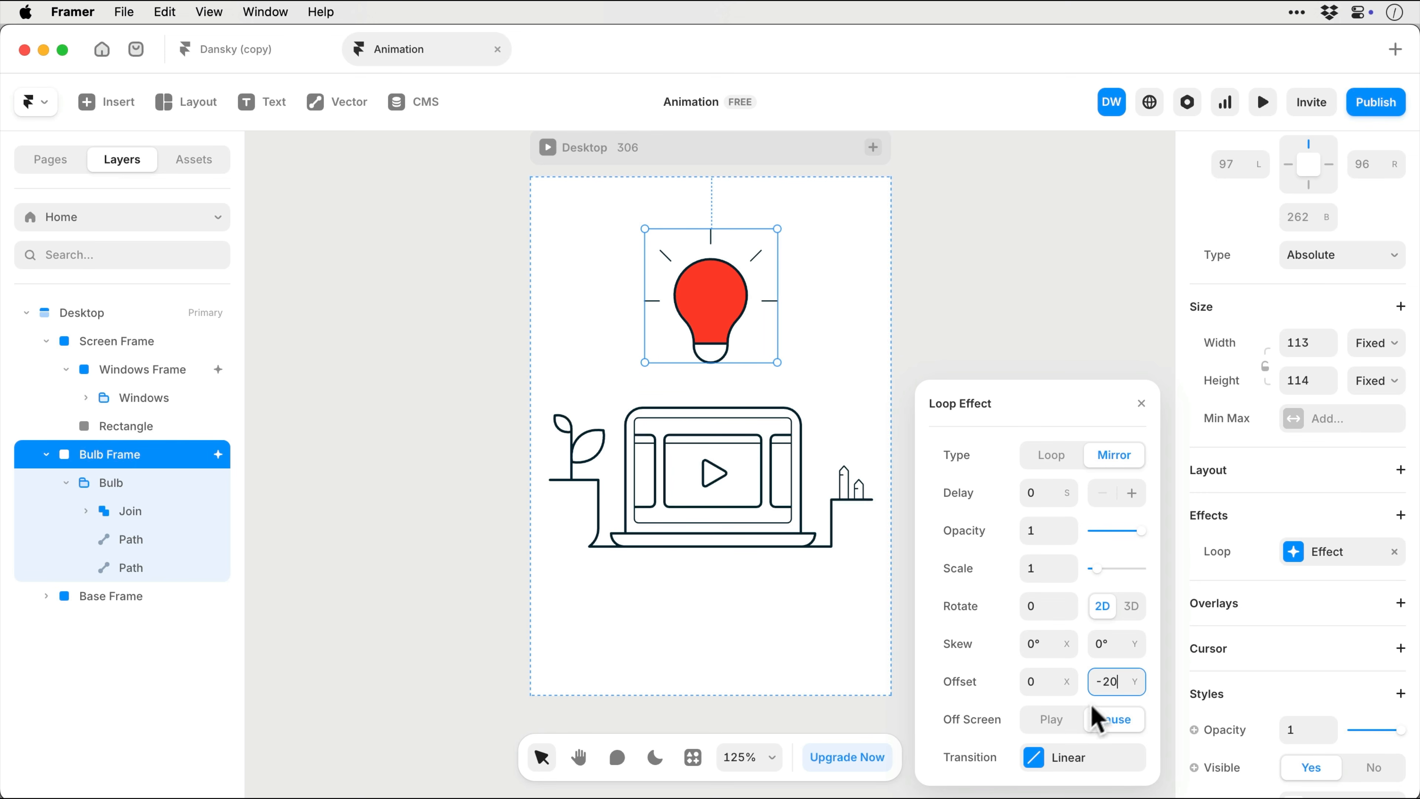
# Set the bulb loop's transition easing to Ease In Out and preview the animation.
pyautogui.click(1034, 761)
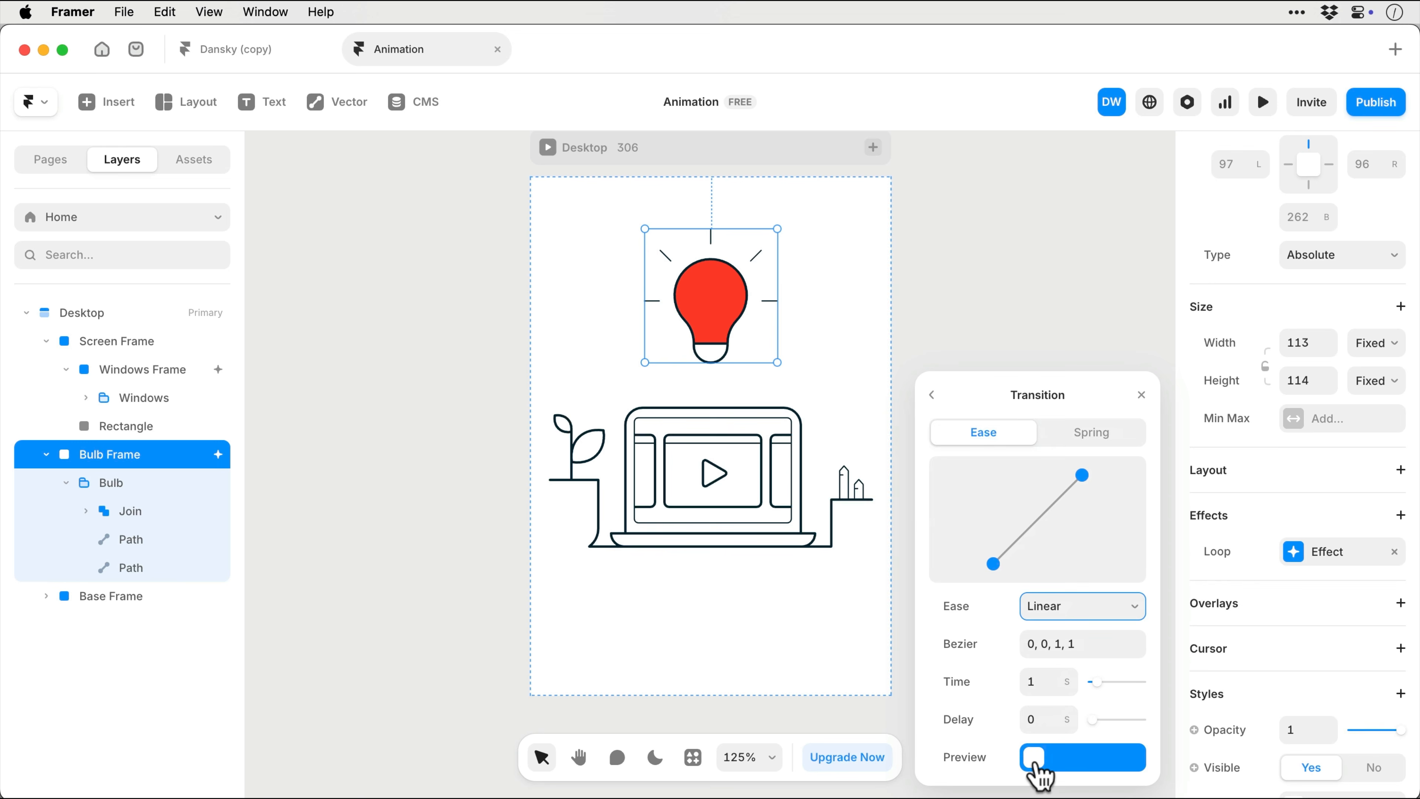
pyautogui.click(1042, 610)
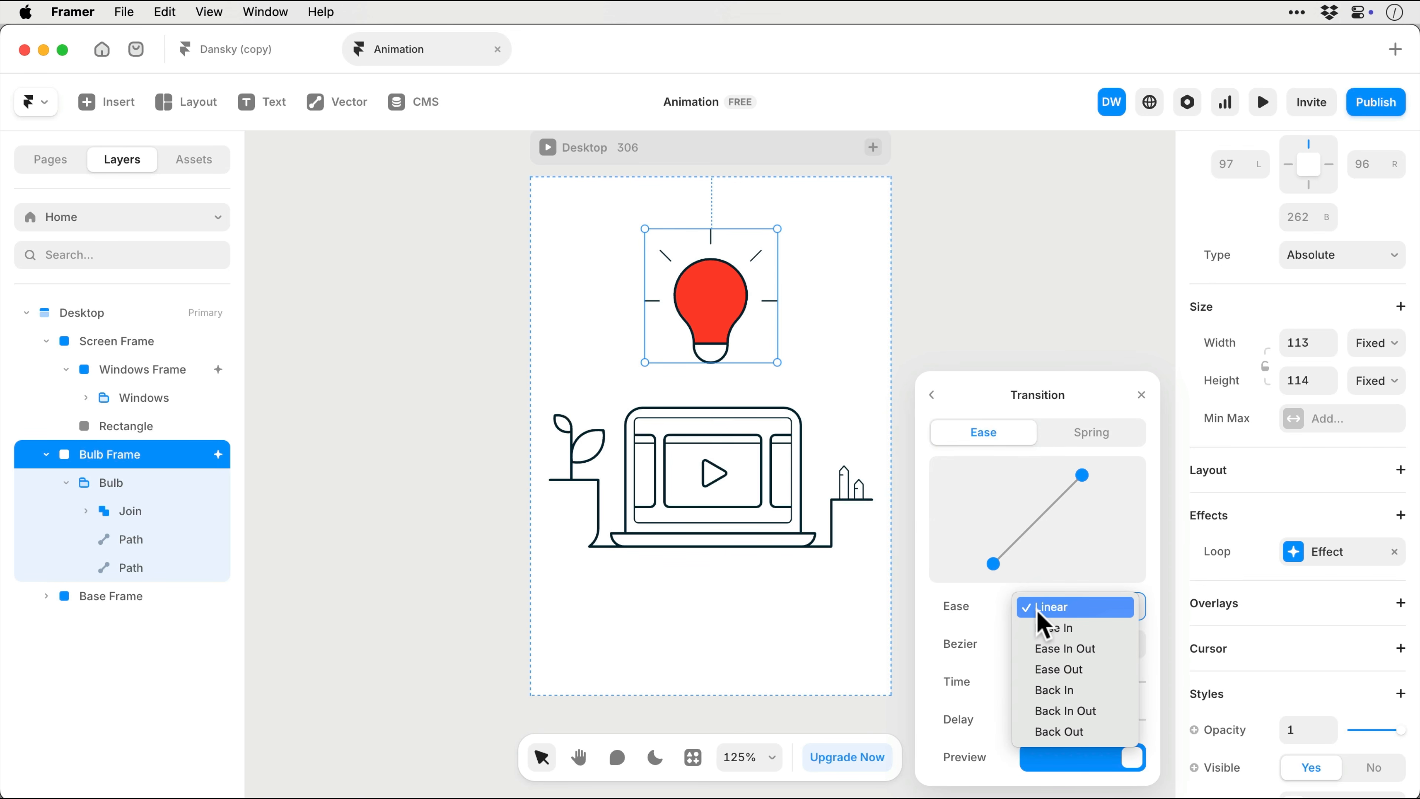
pyautogui.click(1041, 649)
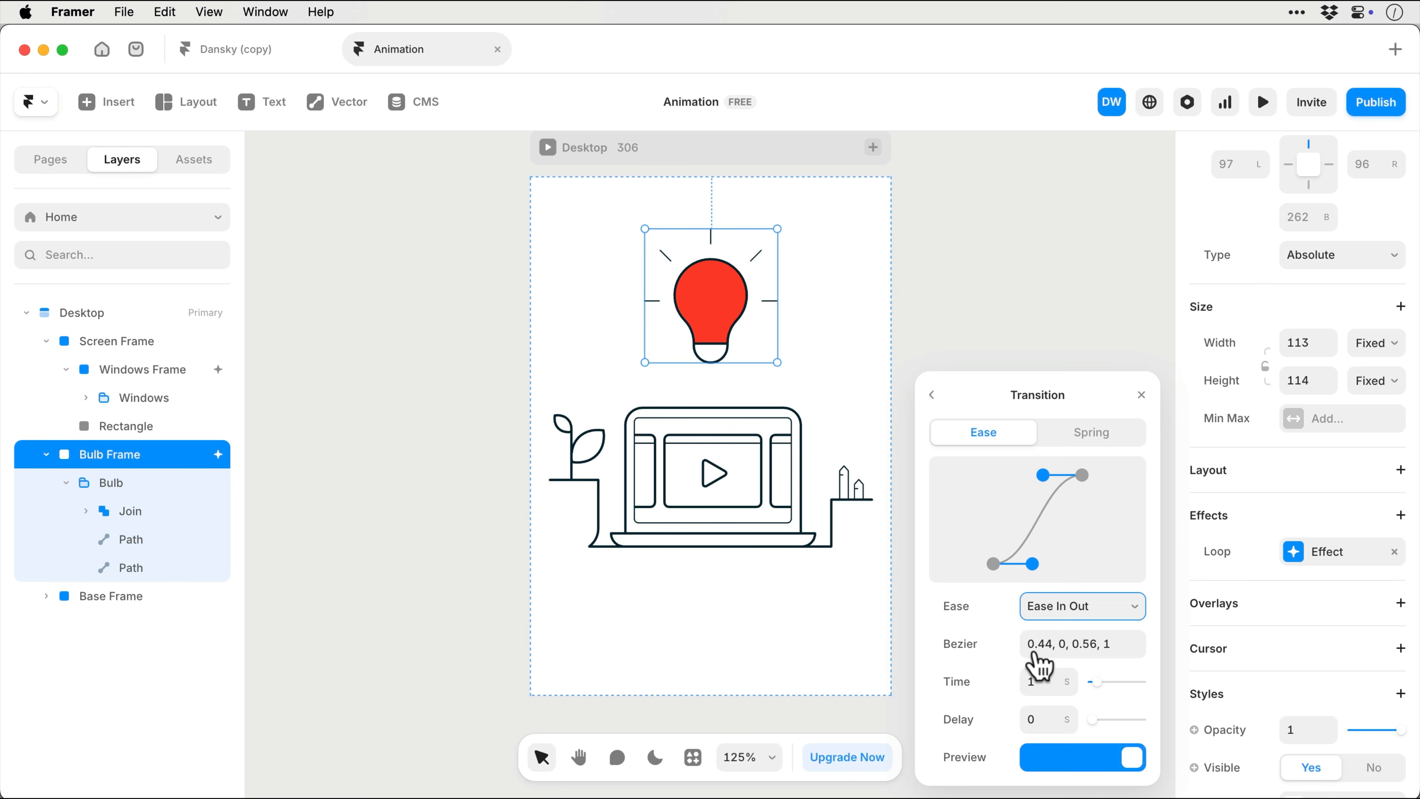
pyautogui.click(1265, 105)
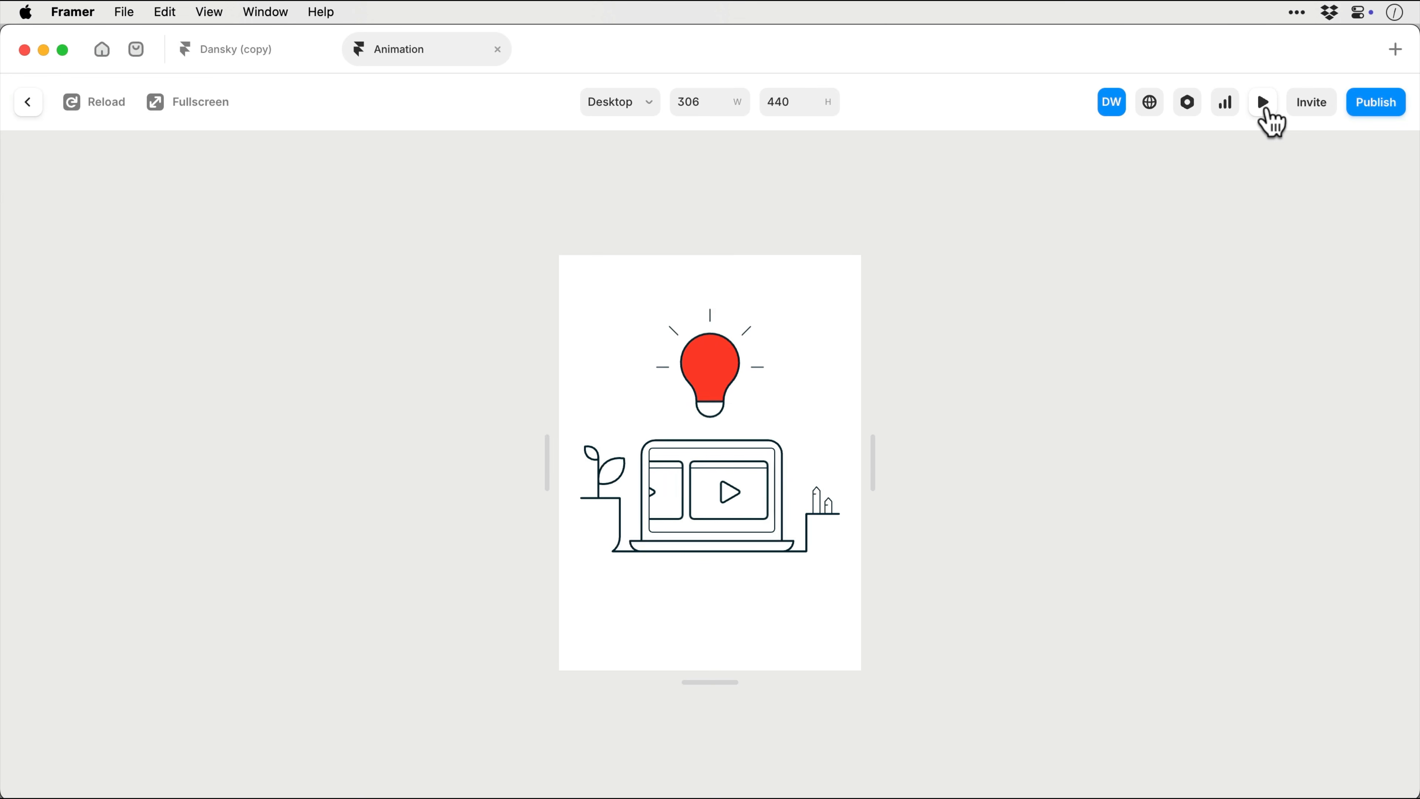
pyautogui.click(1267, 110)
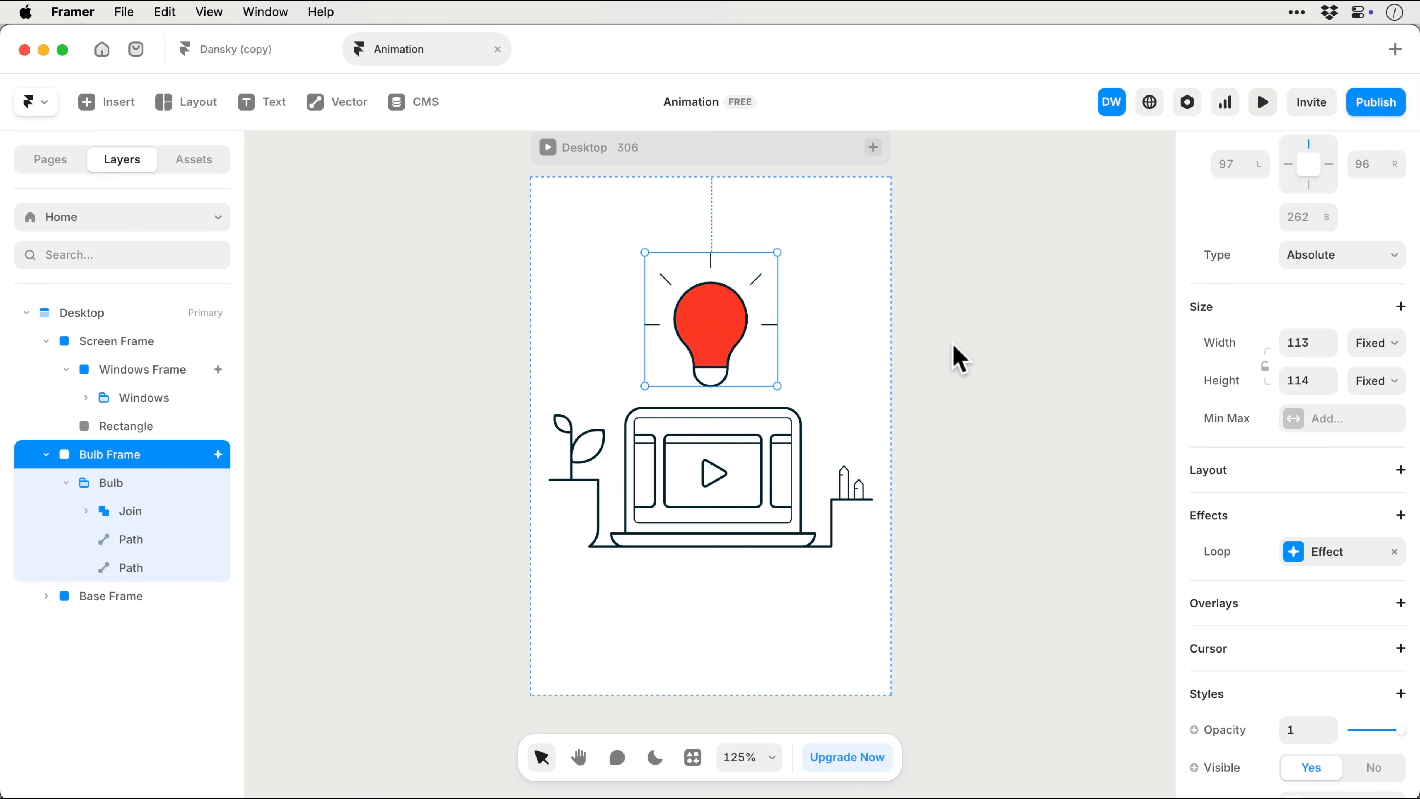
# Move the Bulb Frame down about 22 px so the bulb's base slightly overlaps the laptop's top edge, and deselect it.
pyautogui.hotkey('shift', 'Down')
pyautogui.hotkey('shift', 'Down')
pyautogui.hotkey('shift', 'Down')
pyautogui.press('Up')
pyautogui.press('Up')
pyautogui.press('Up')
pyautogui.press('Up')
pyautogui.press('Up')
pyautogui.press('Up')
pyautogui.press('Up')
pyautogui.press('Up')
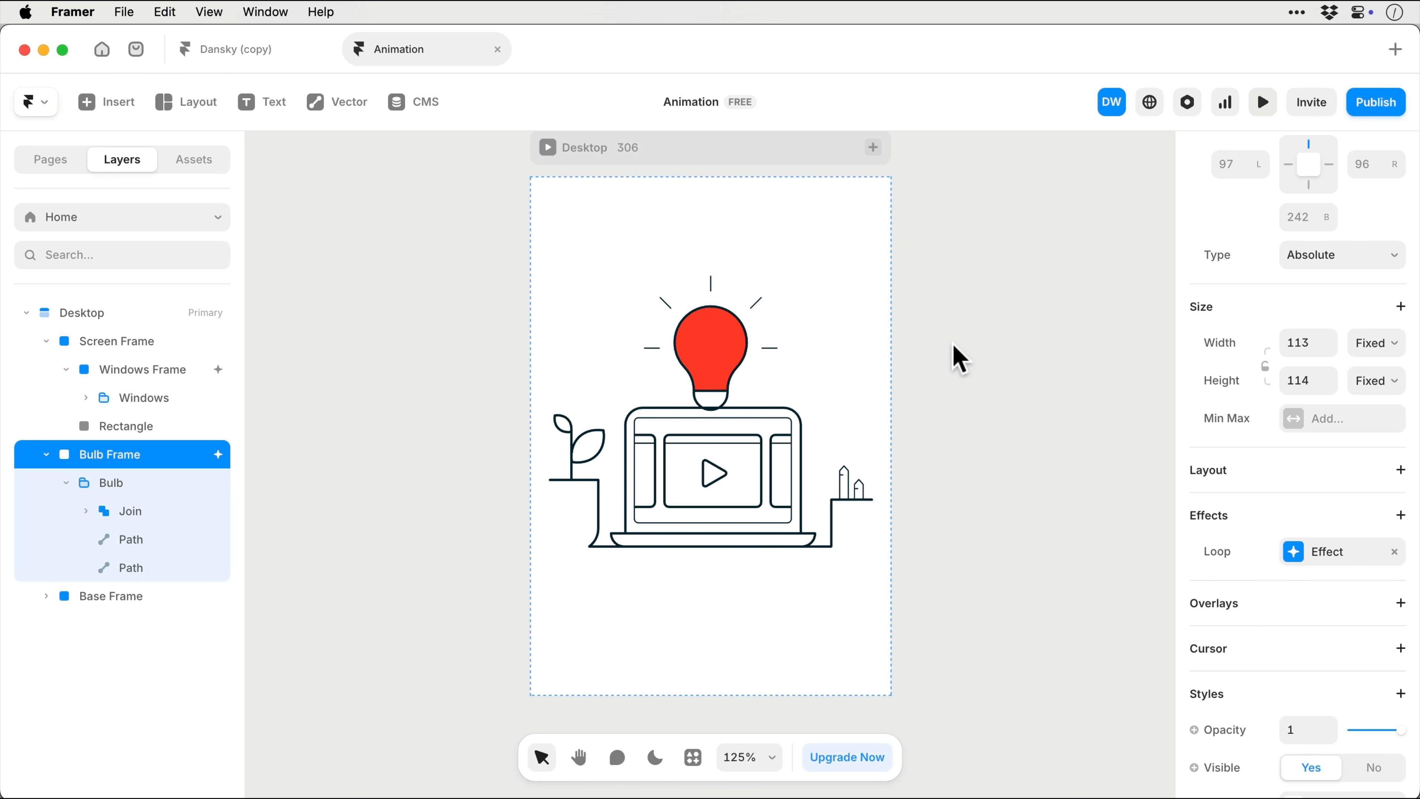
pyautogui.press('super+equal')
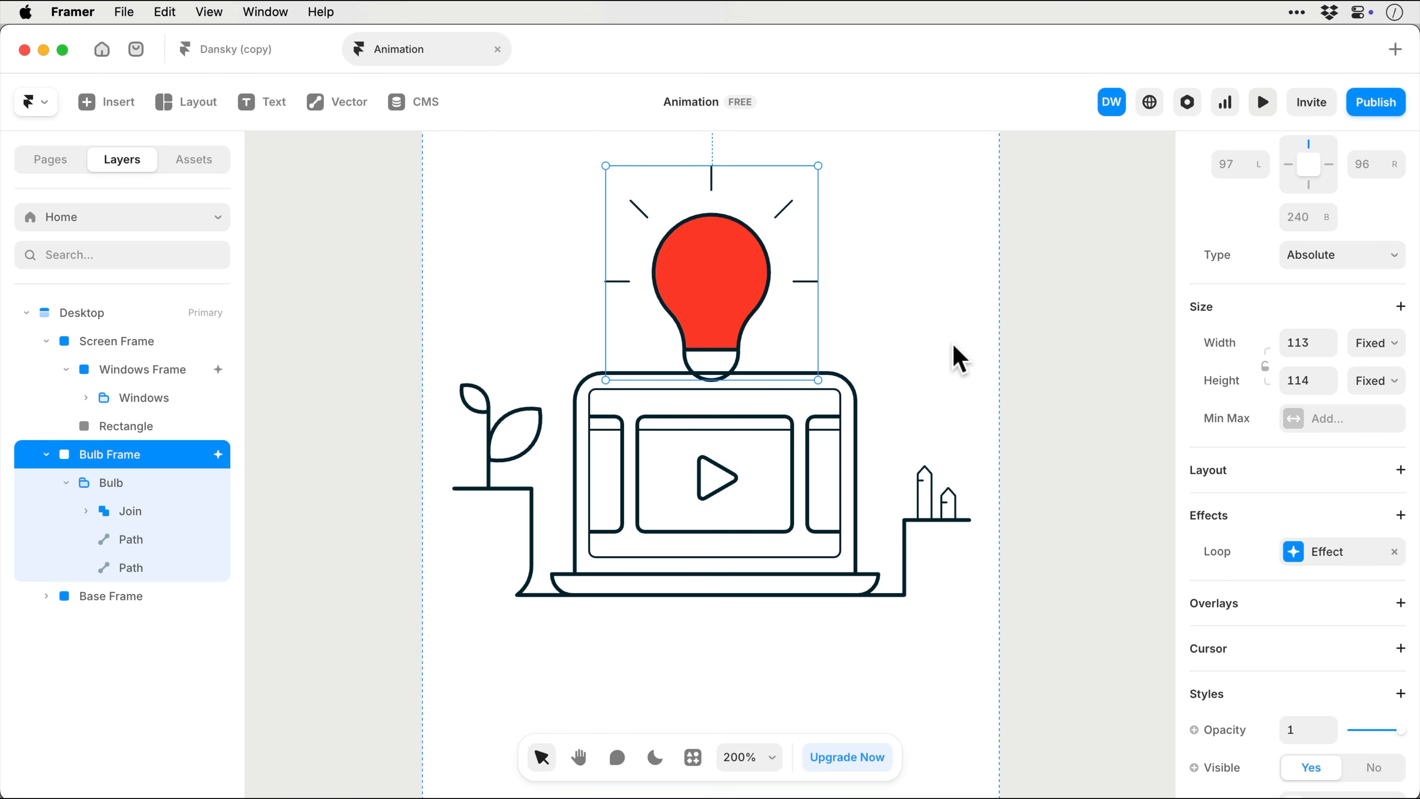
pyautogui.press('Escape')
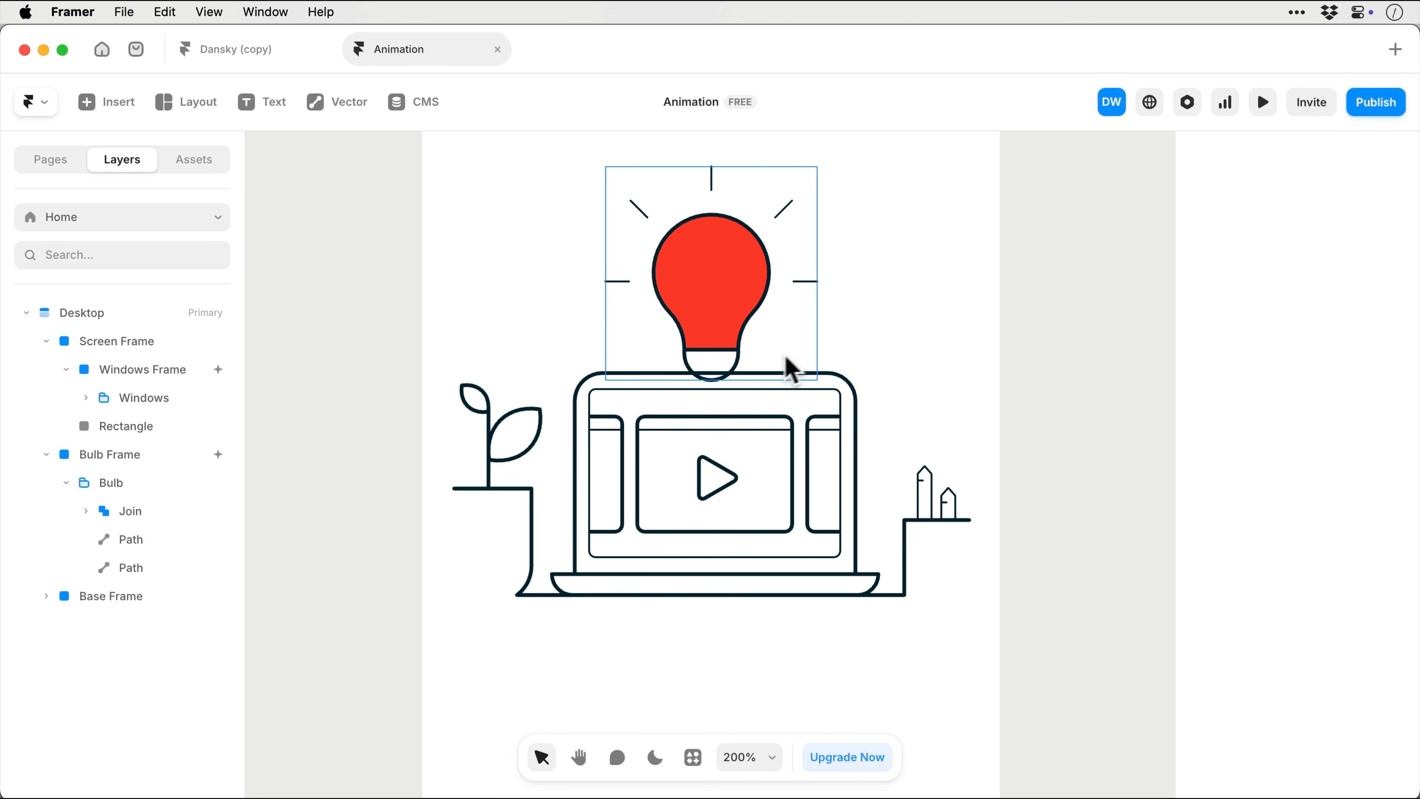
# Fill the bulb's base path with white (FFFFFF).
pyautogui.click(737, 371)
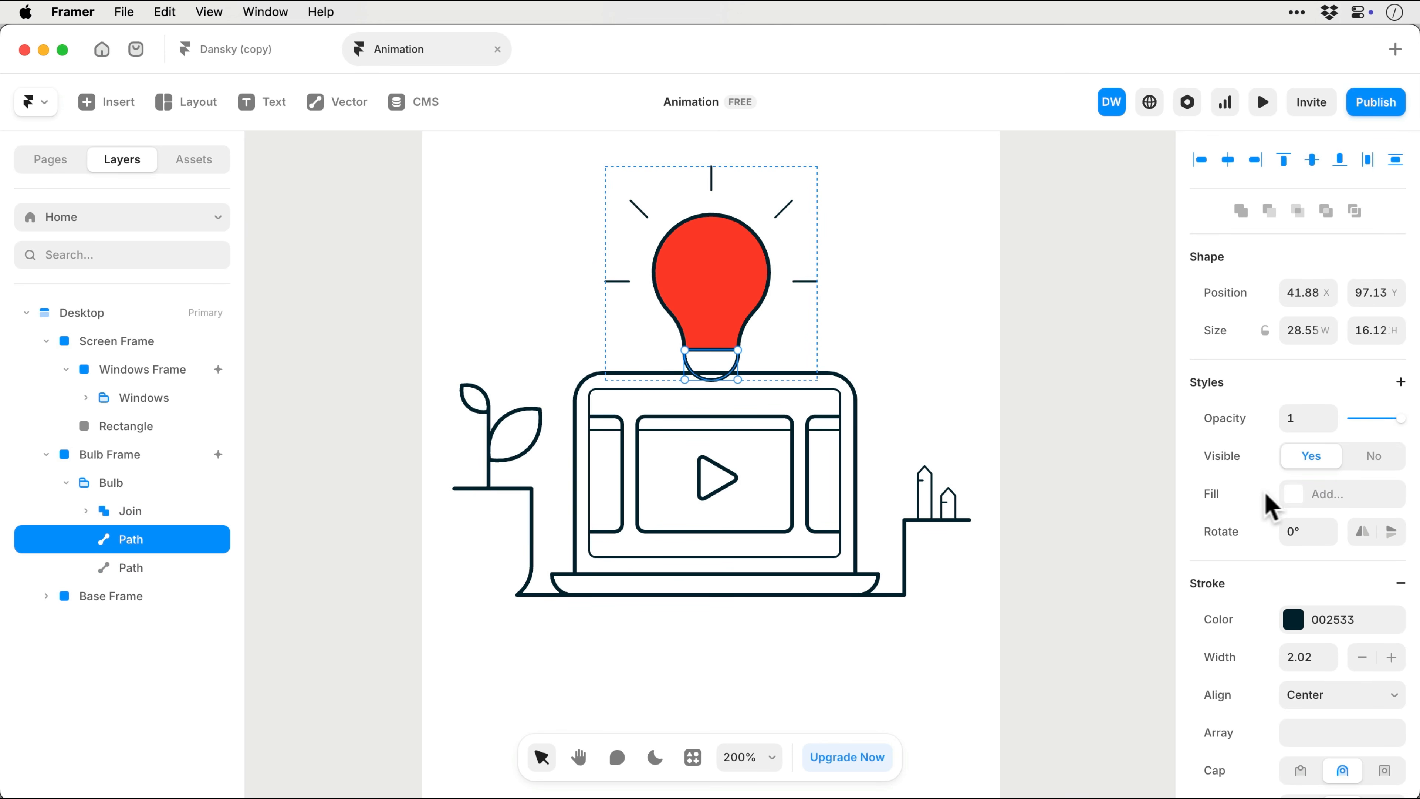
pyautogui.click(1293, 510)
pyautogui.moveTo(1055, 560); pyautogui.dragTo(917, 500)
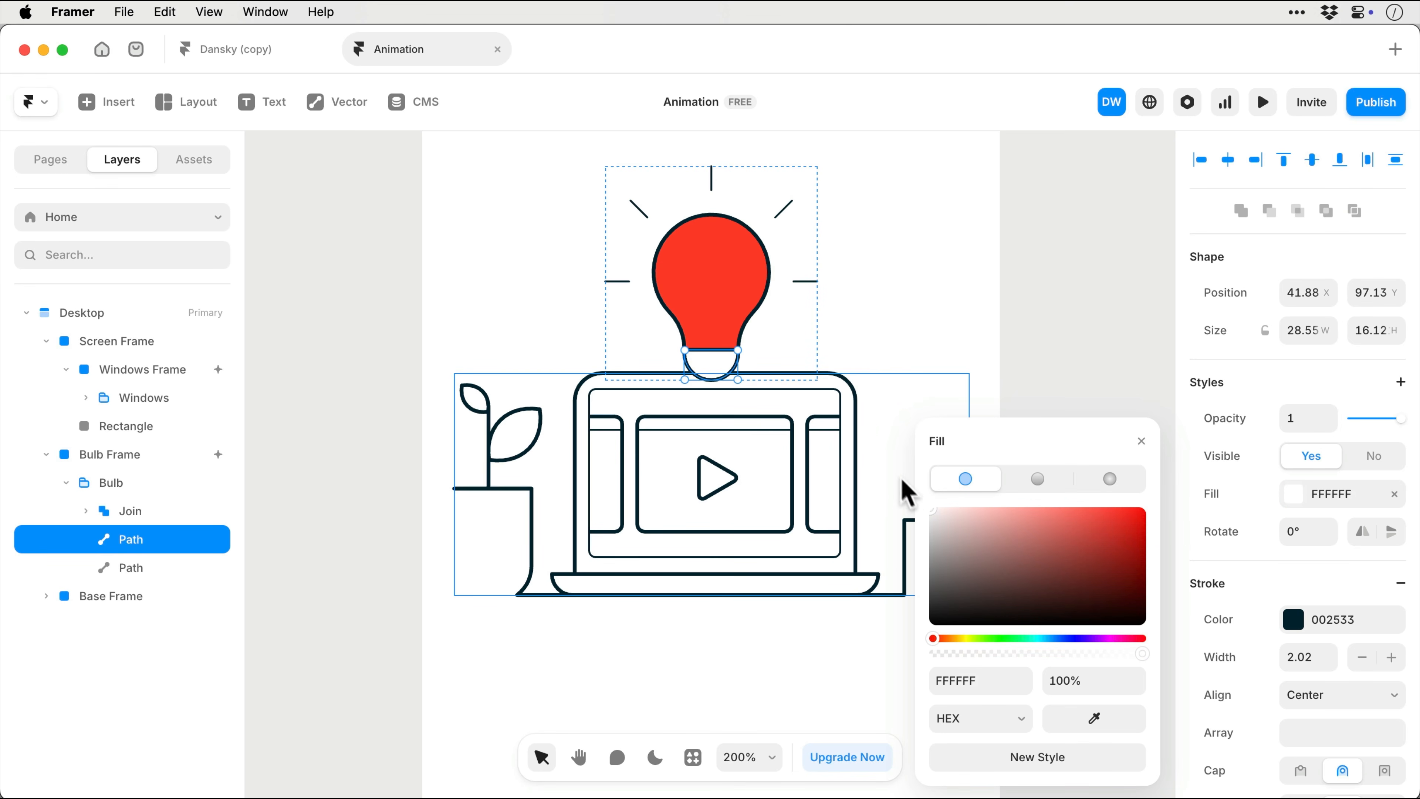
# Change the red bulb path's fill to a linear gradient running from FF412D at the top to orange FFA74F at the bottom.
pyautogui.click(729, 300)
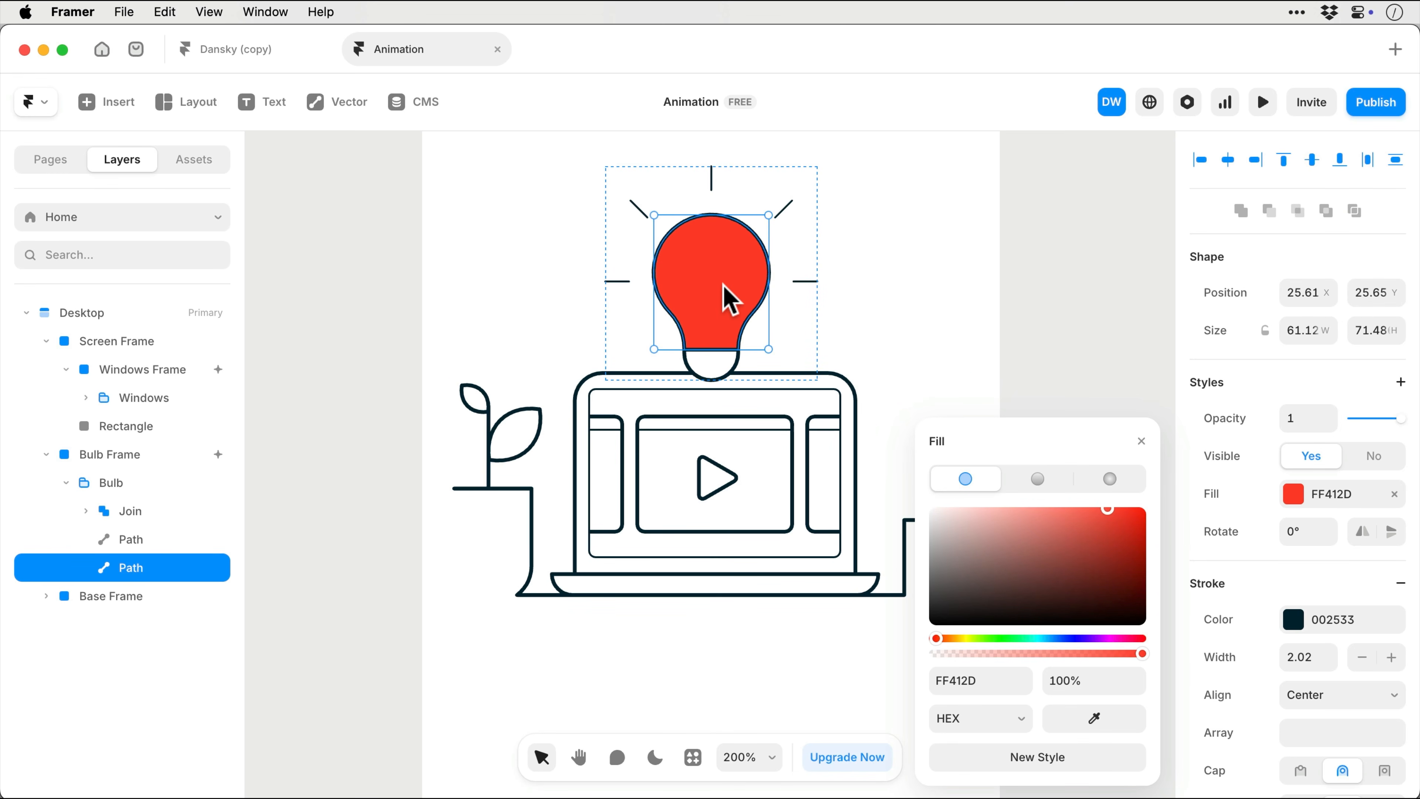
pyautogui.click(983, 680)
pyautogui.press('super+c')
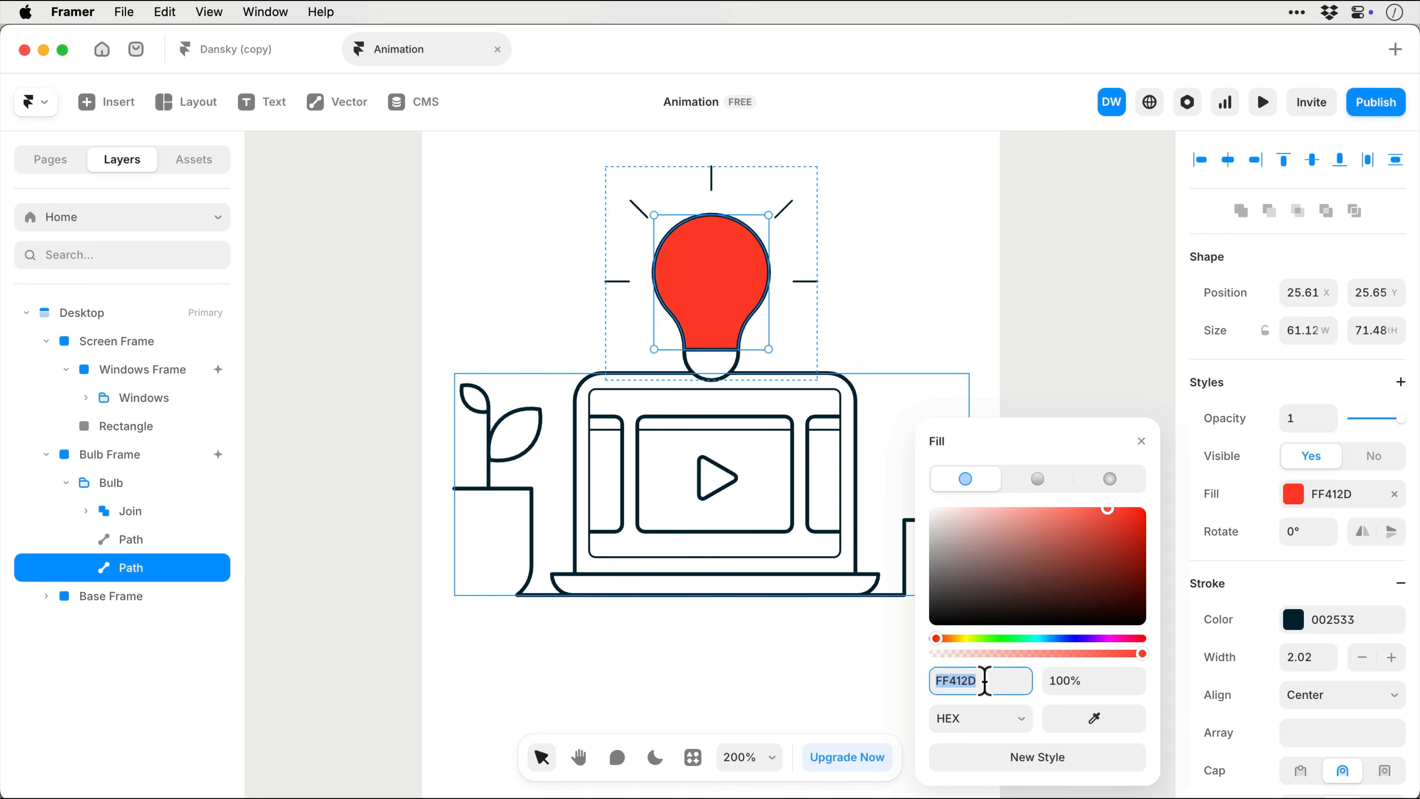
pyautogui.click(1049, 485)
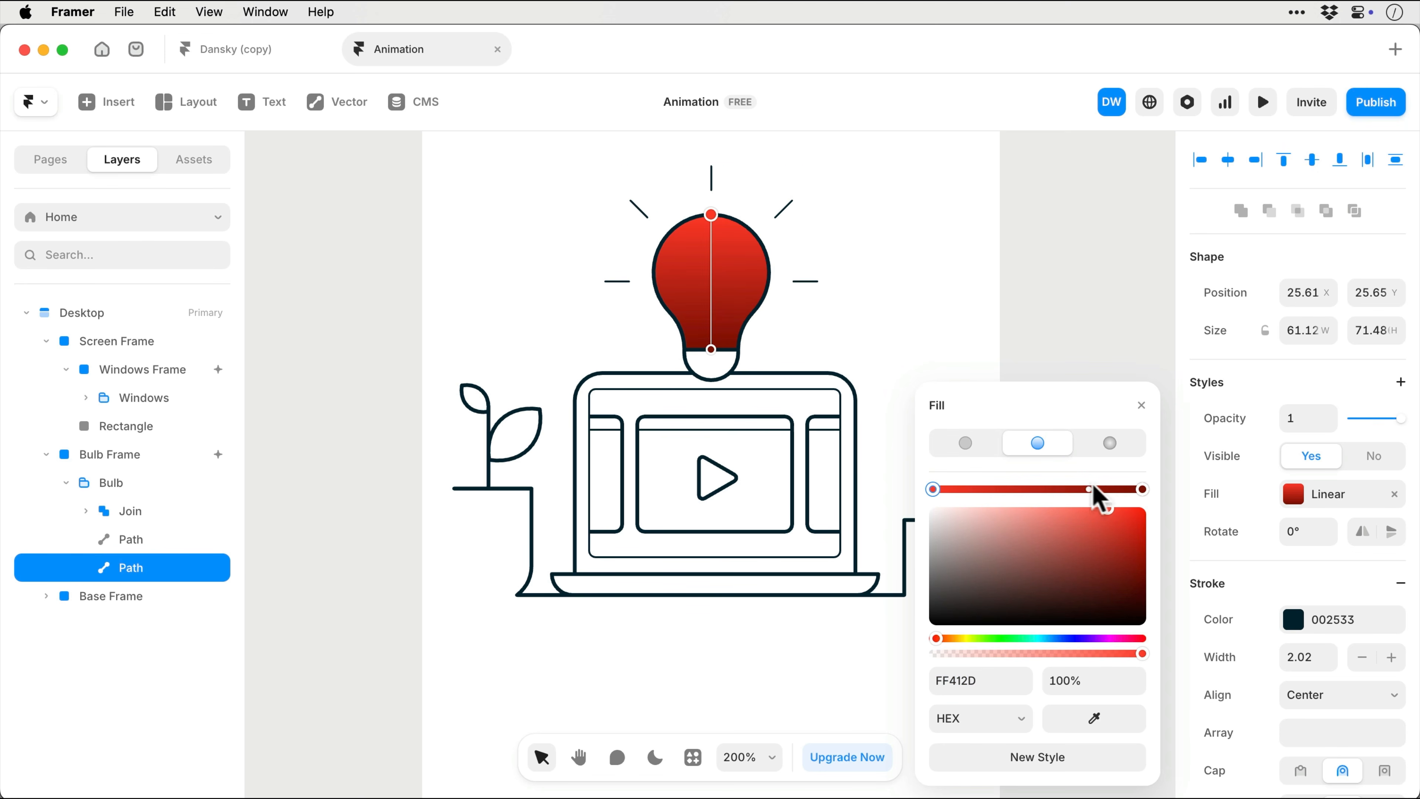
pyautogui.click(1143, 490)
pyautogui.click(992, 679)
pyautogui.press('super+v')
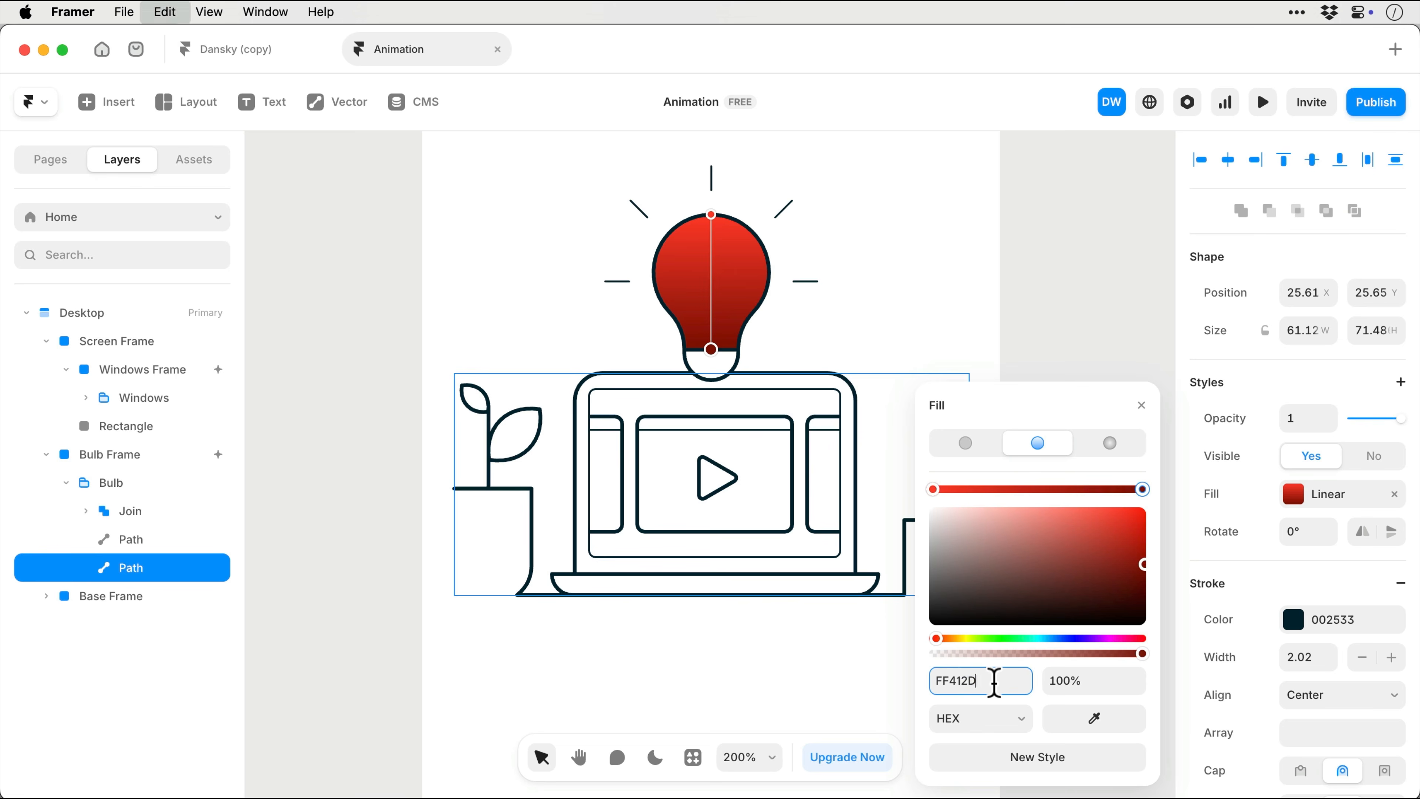
pyautogui.press('Tab')
pyautogui.moveTo(969, 639); pyautogui.dragTo(952, 639)
pyautogui.moveTo(1110, 552); pyautogui.dragTo(1087, 479)
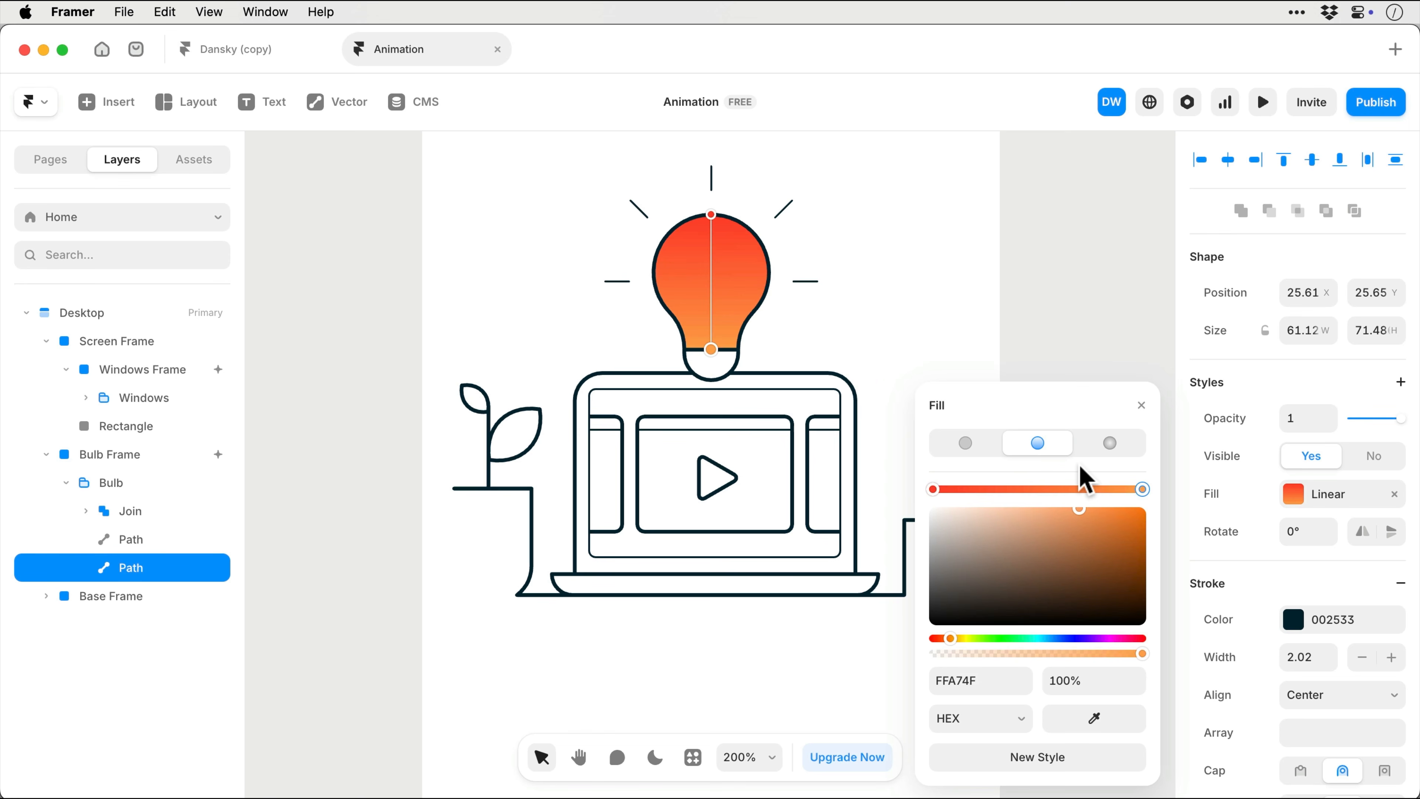
# Move the bulb gradient's start point down from the top of the glass, deselect the path and preview the animation.
pyautogui.moveTo(712, 215); pyautogui.dragTo(710, 256)
pyautogui.click(1053, 338)
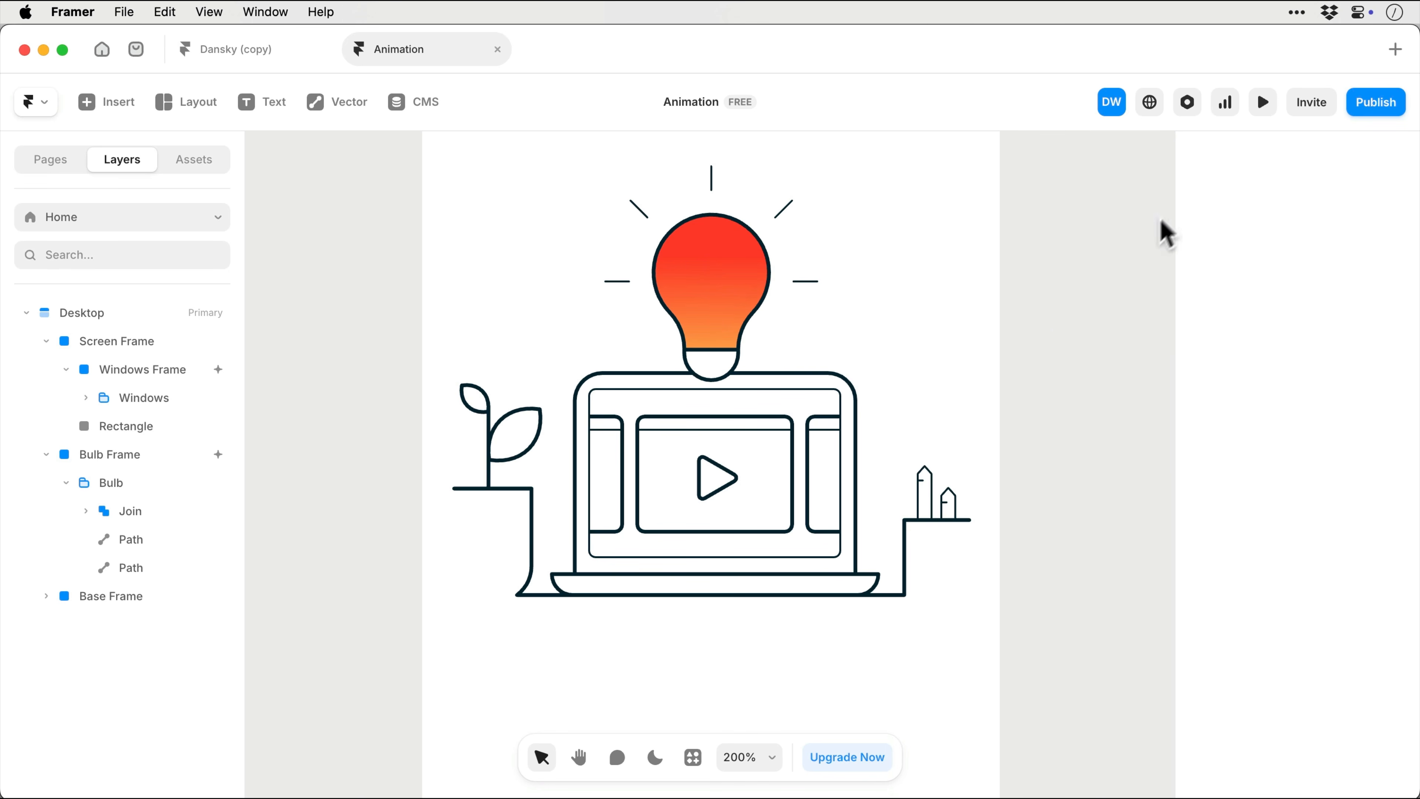
pyautogui.click(1265, 116)
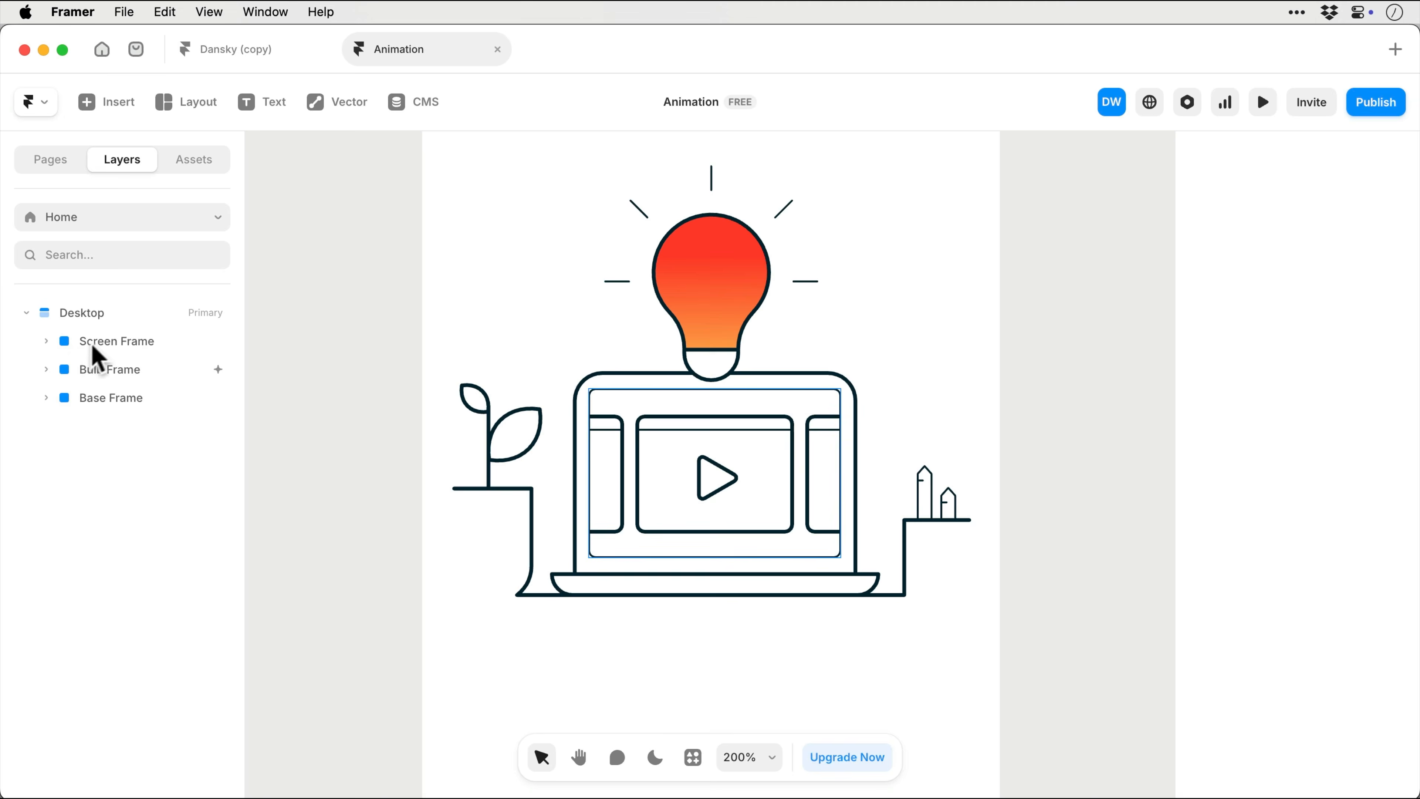
# Wrap the Screen Frame, Bulb Frame and Base Frame in a new frame named Master Frame.
pyautogui.click(108, 342)
pyautogui.keyDown('shift'); pyautogui.click(106, 399); pyautogui.keyUp('shift')
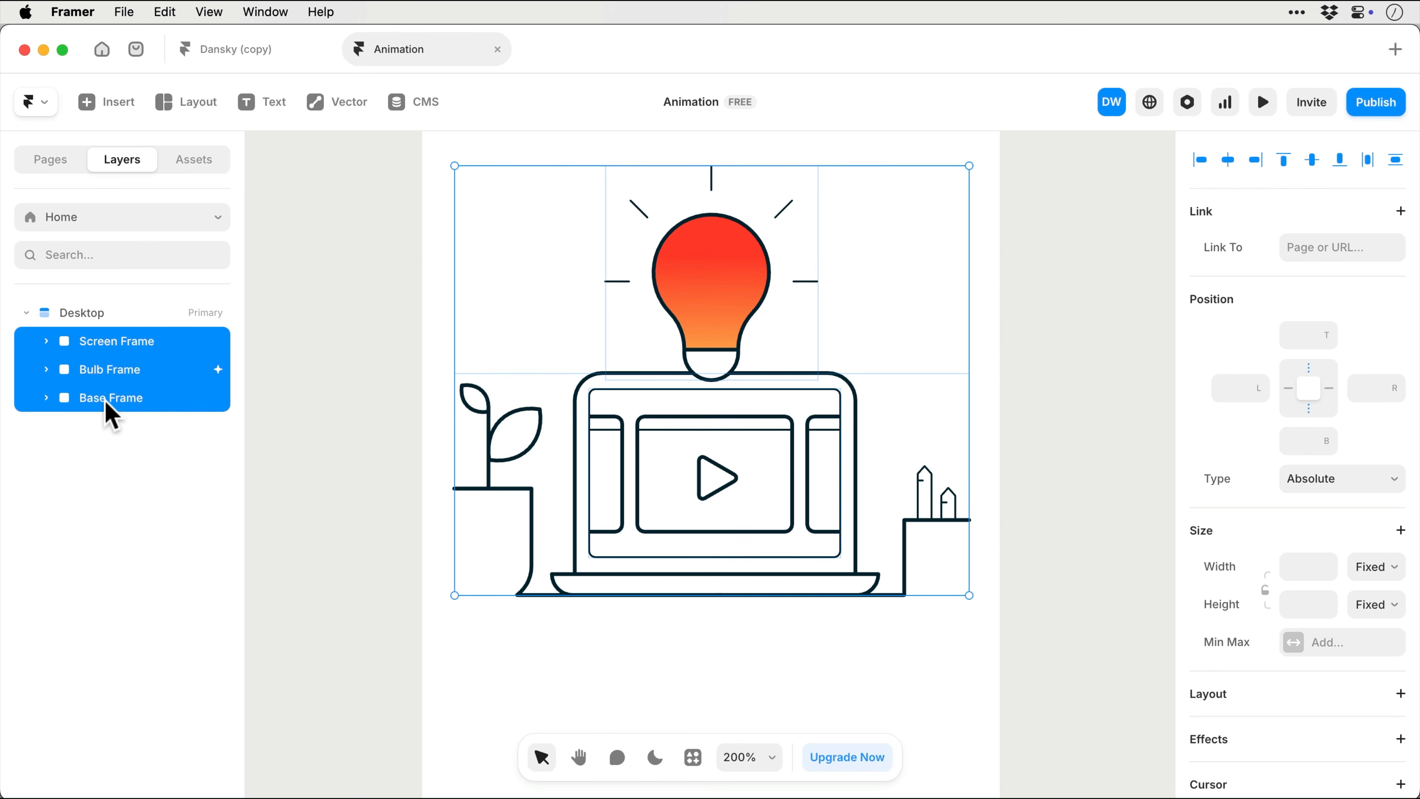
pyautogui.press('super+alt+g')
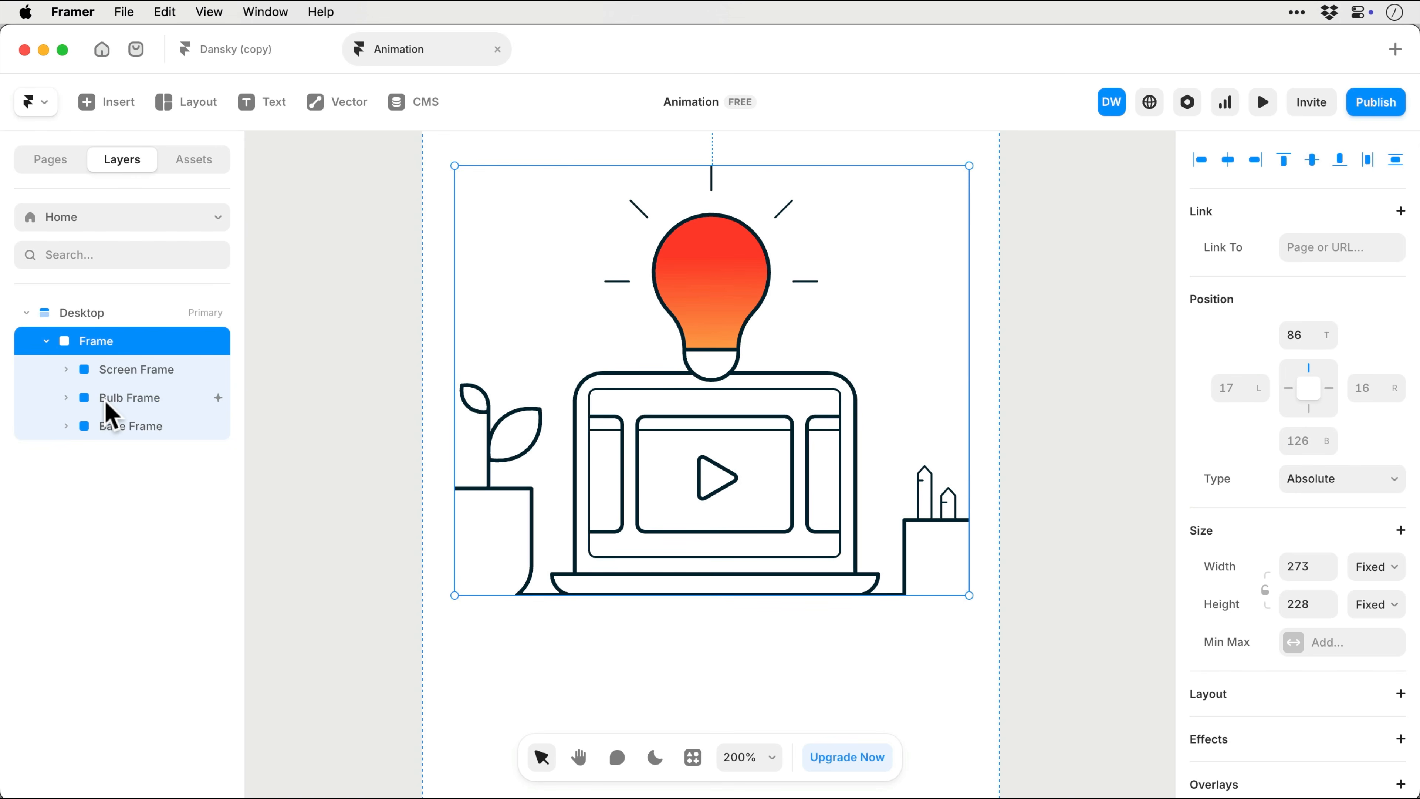
pyautogui.doubleClick(100, 342)
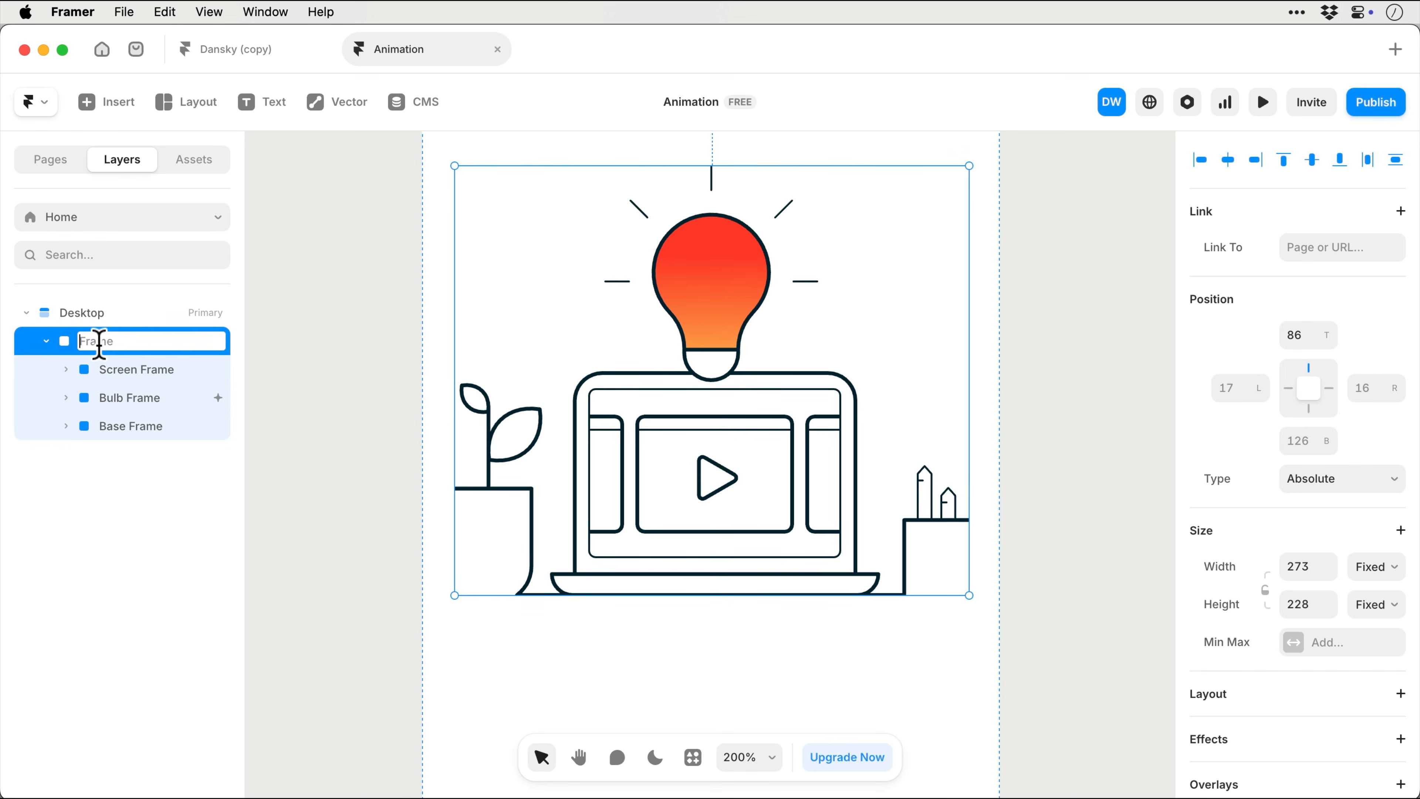
pyautogui.write('Master Frame')
pyautogui.press('Return')
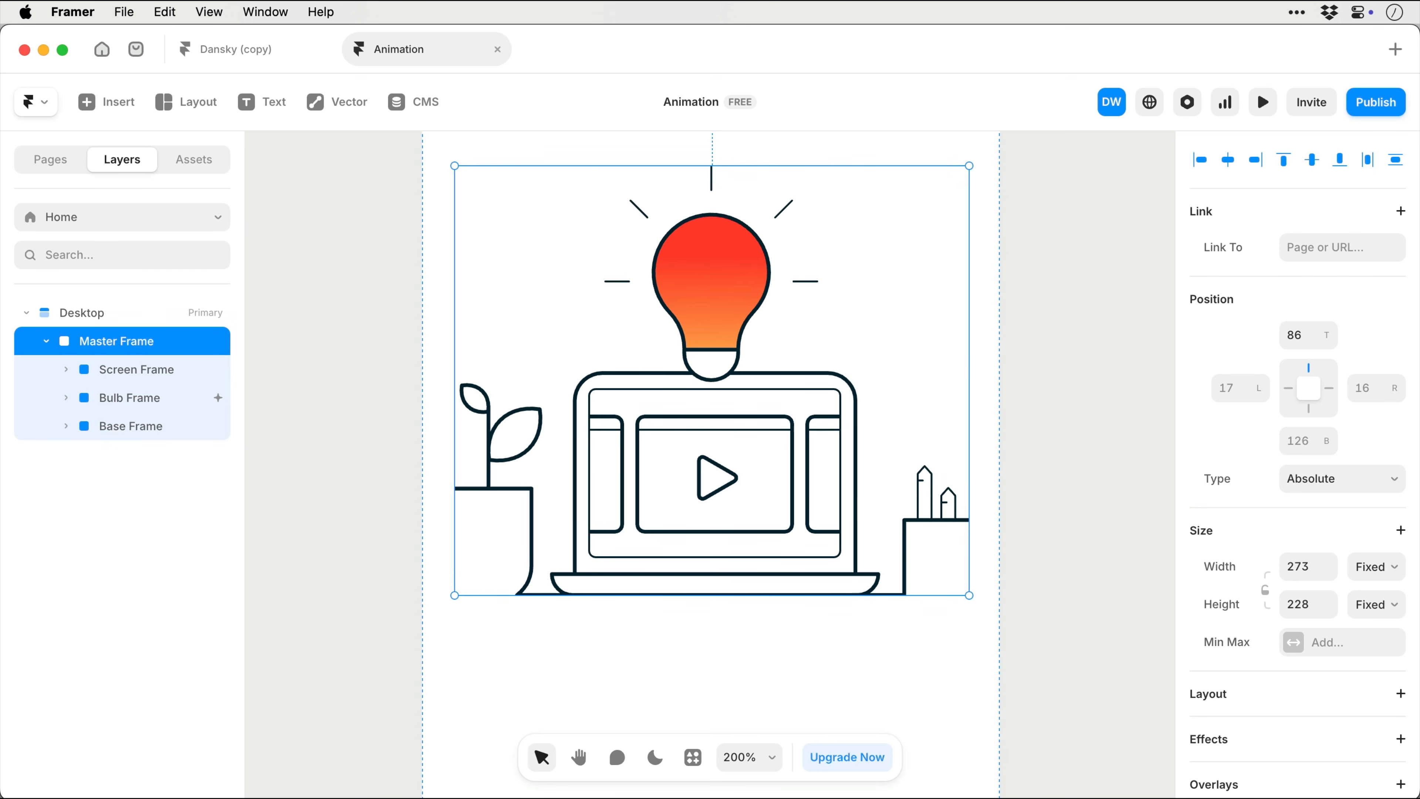
# Add a Hover effect with a scale of 1.1 to the Master Frame, preview it and return to the canvas.
pyautogui.scroll(-5, 1223, 476)
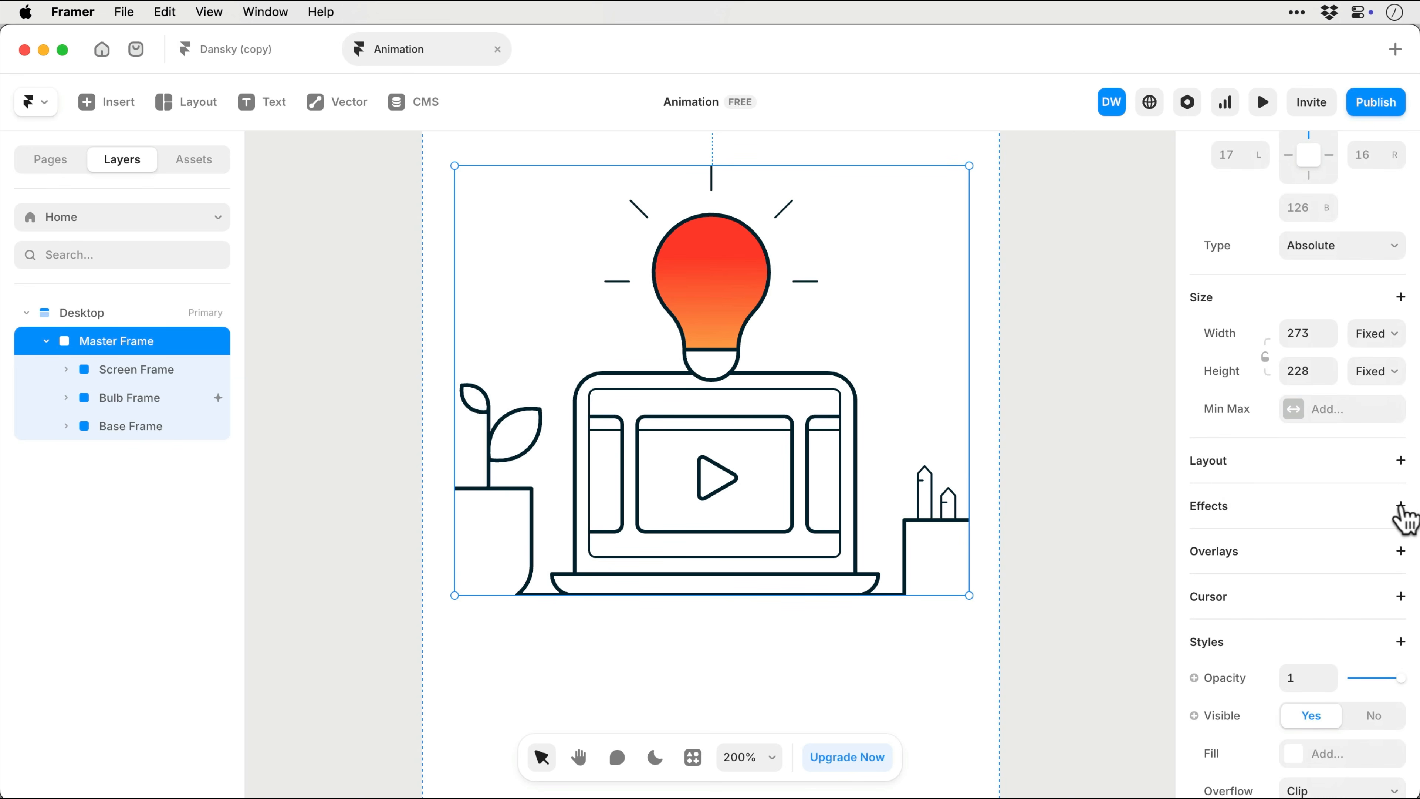
pyautogui.click(1400, 506)
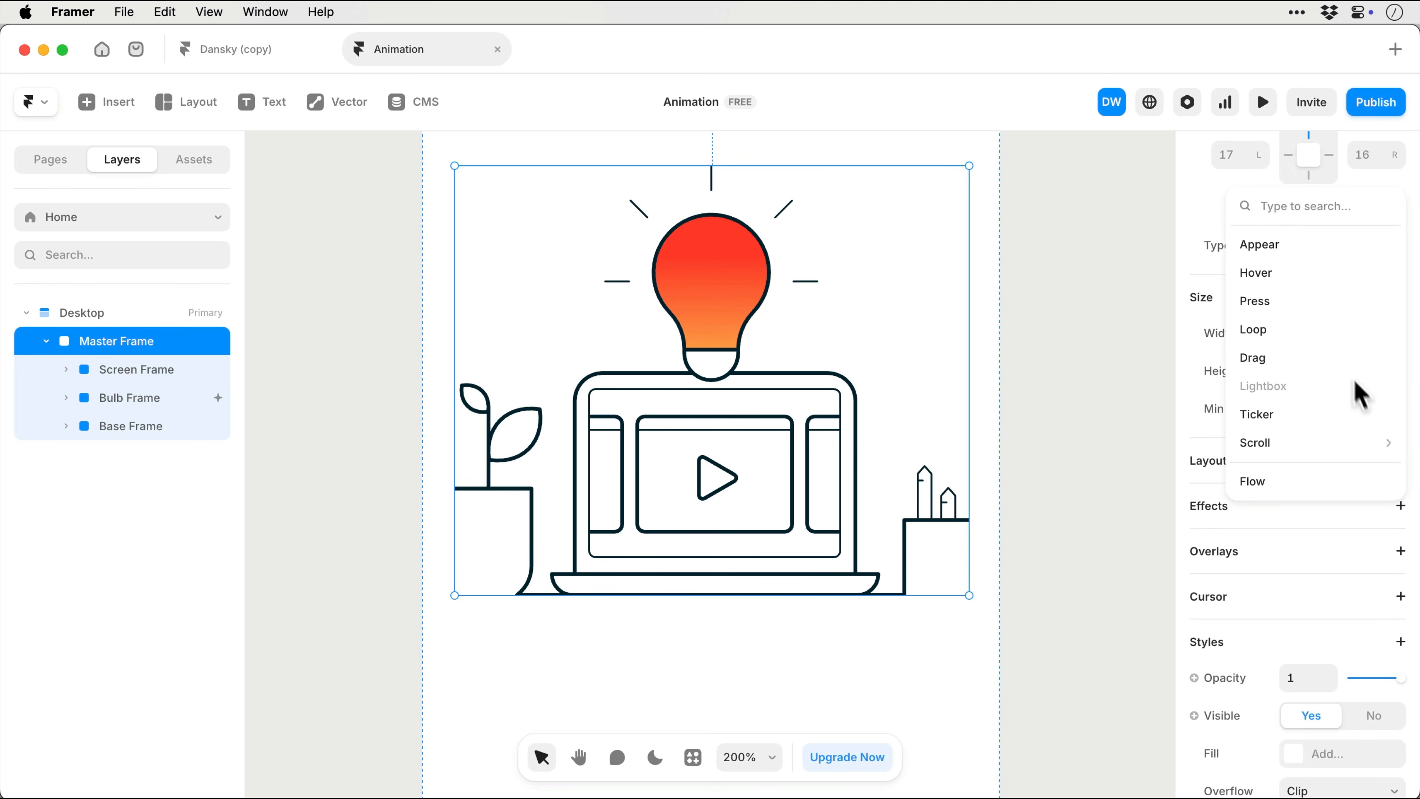
pyautogui.click(1311, 274)
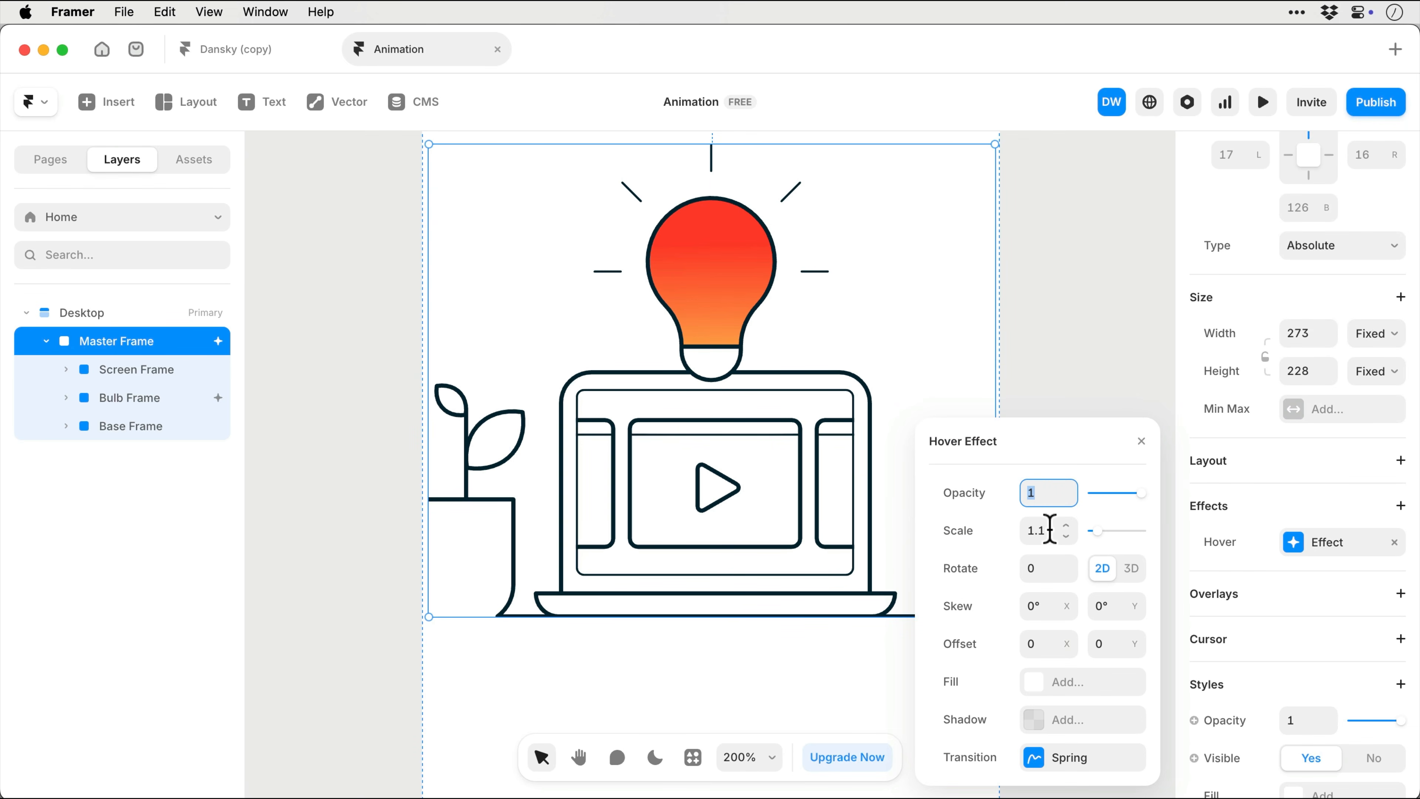
pyautogui.click(1265, 106)
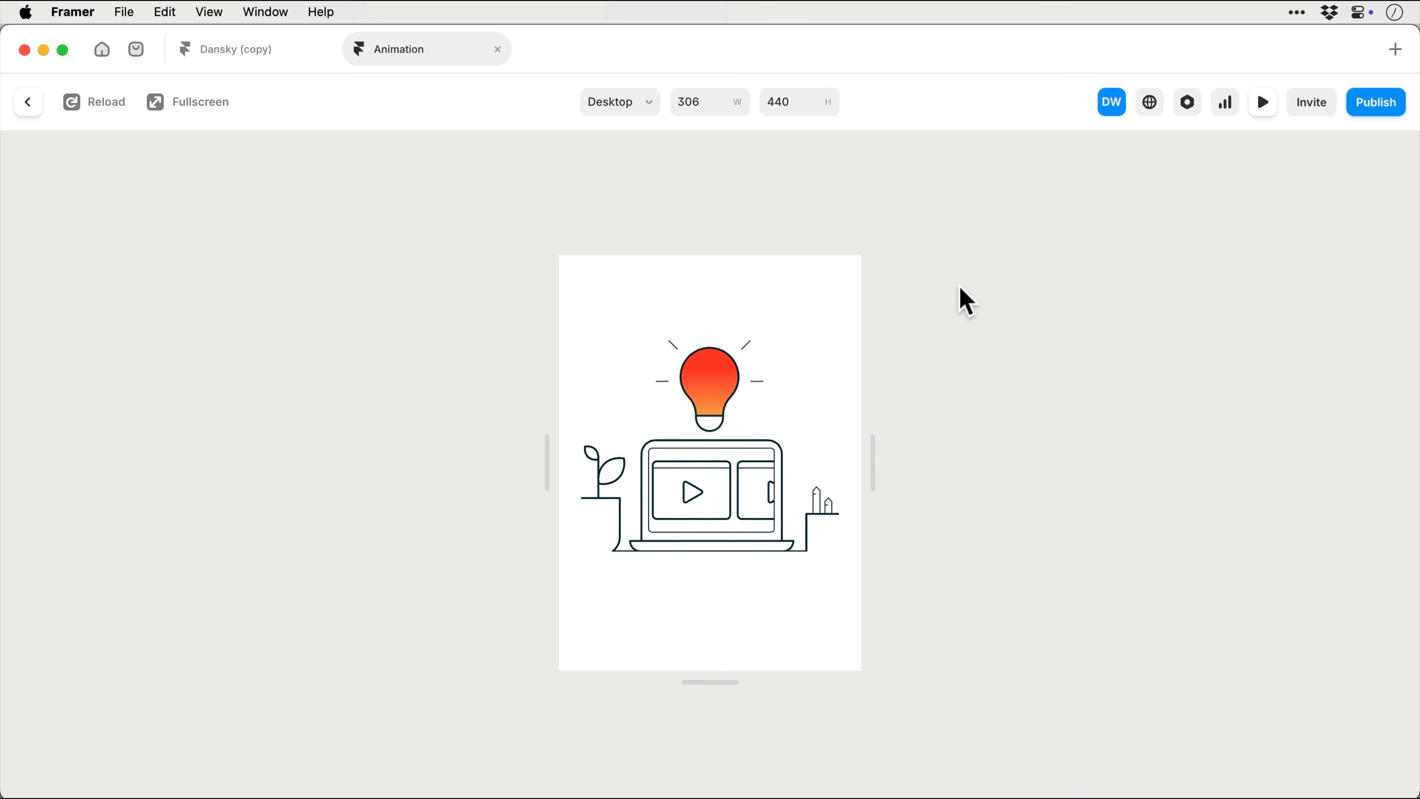
pyautogui.press('Escape')
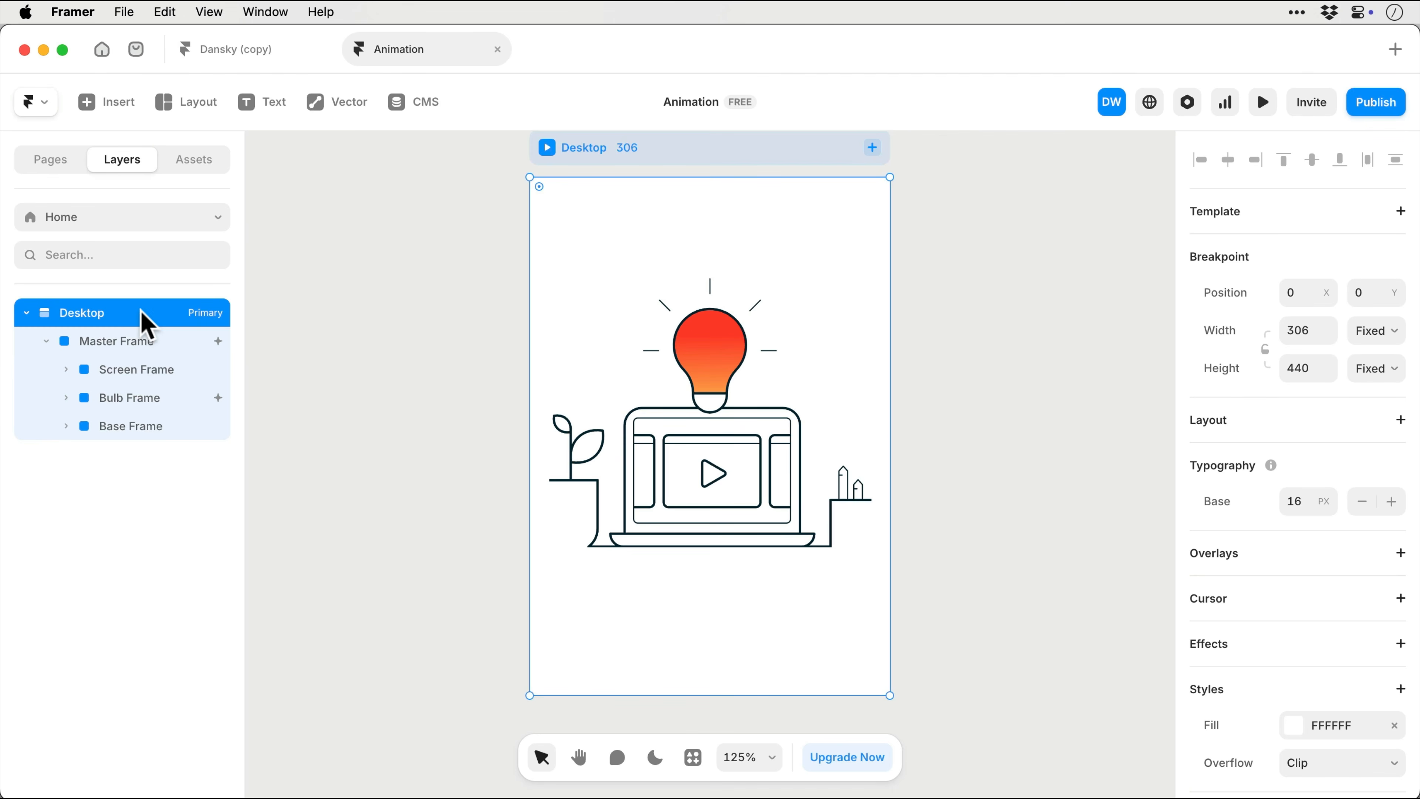
# Copy the Master Frame into the Dansky (copy) project and nest it above the Rectangle in the Courses Promo Box.
pyautogui.click(143, 348)
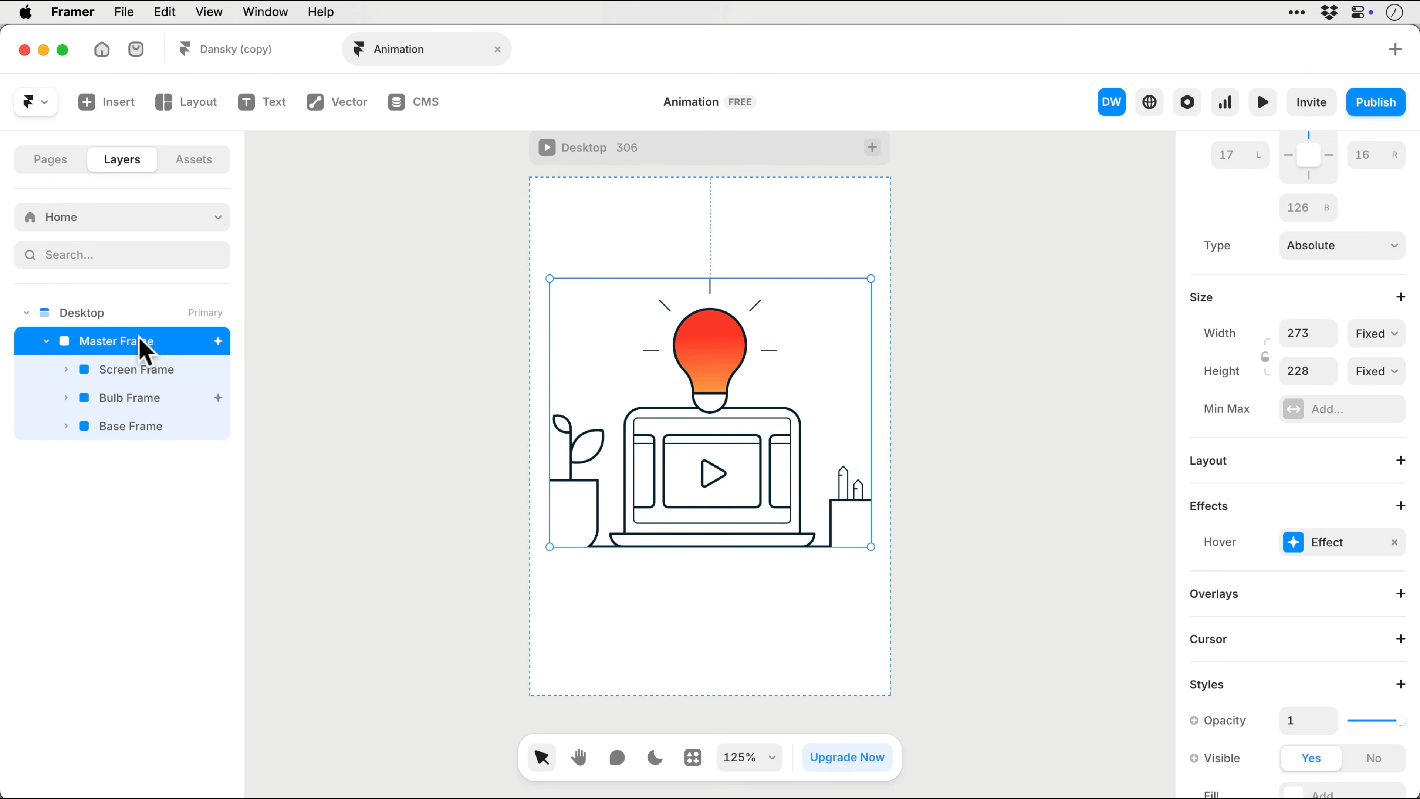
pyautogui.click(241, 63)
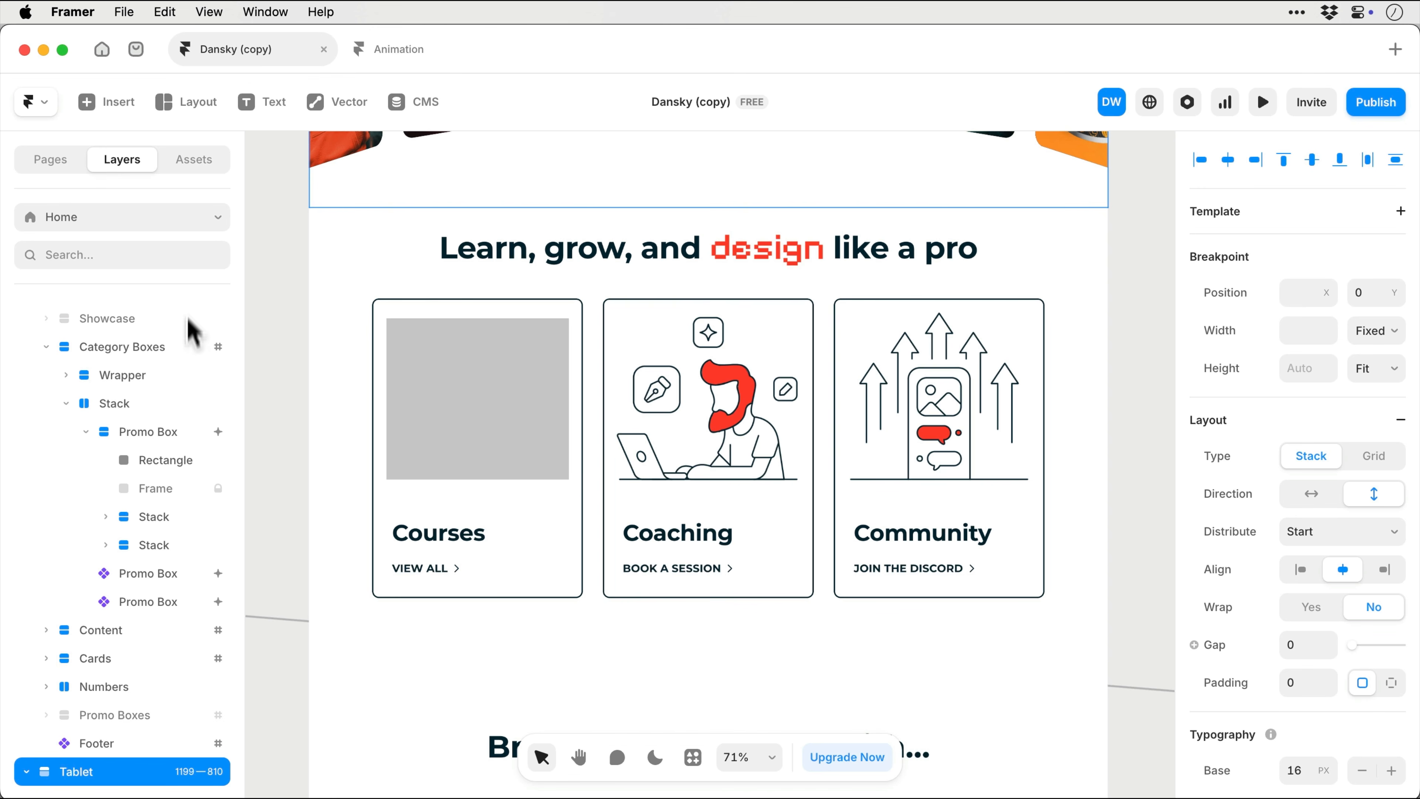
pyautogui.click(166, 464)
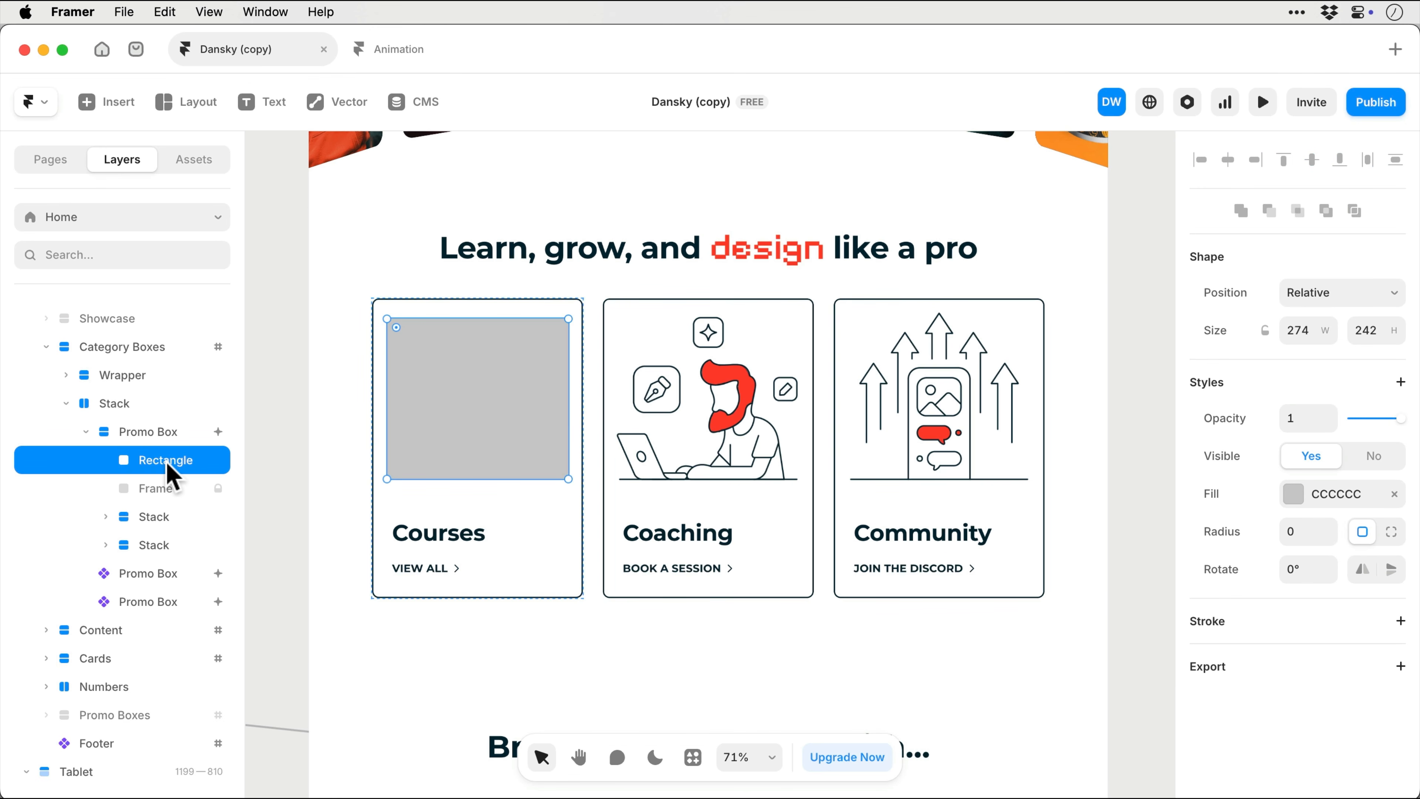
pyautogui.press('super+z')
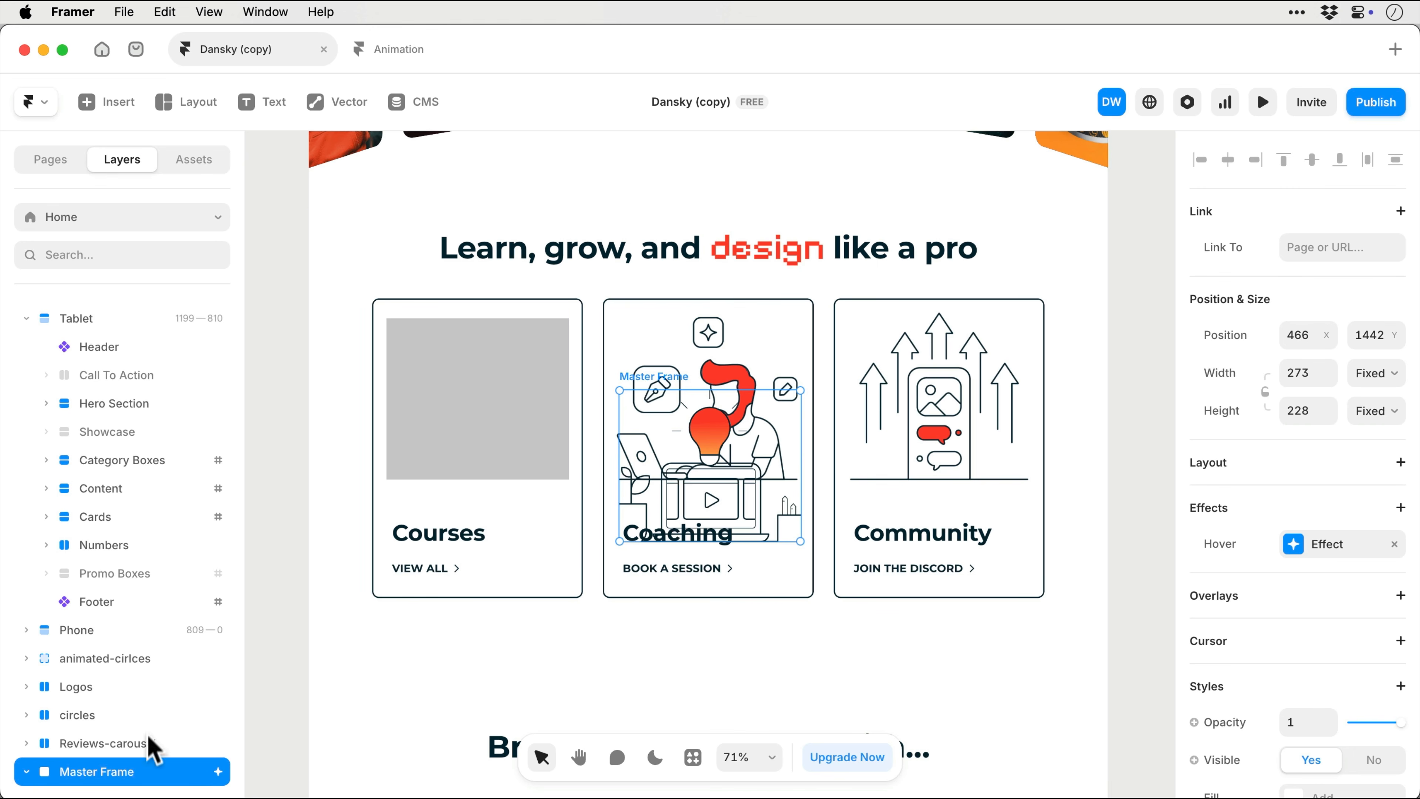
pyautogui.moveTo(149, 771); pyautogui.dragTo(178, 572)
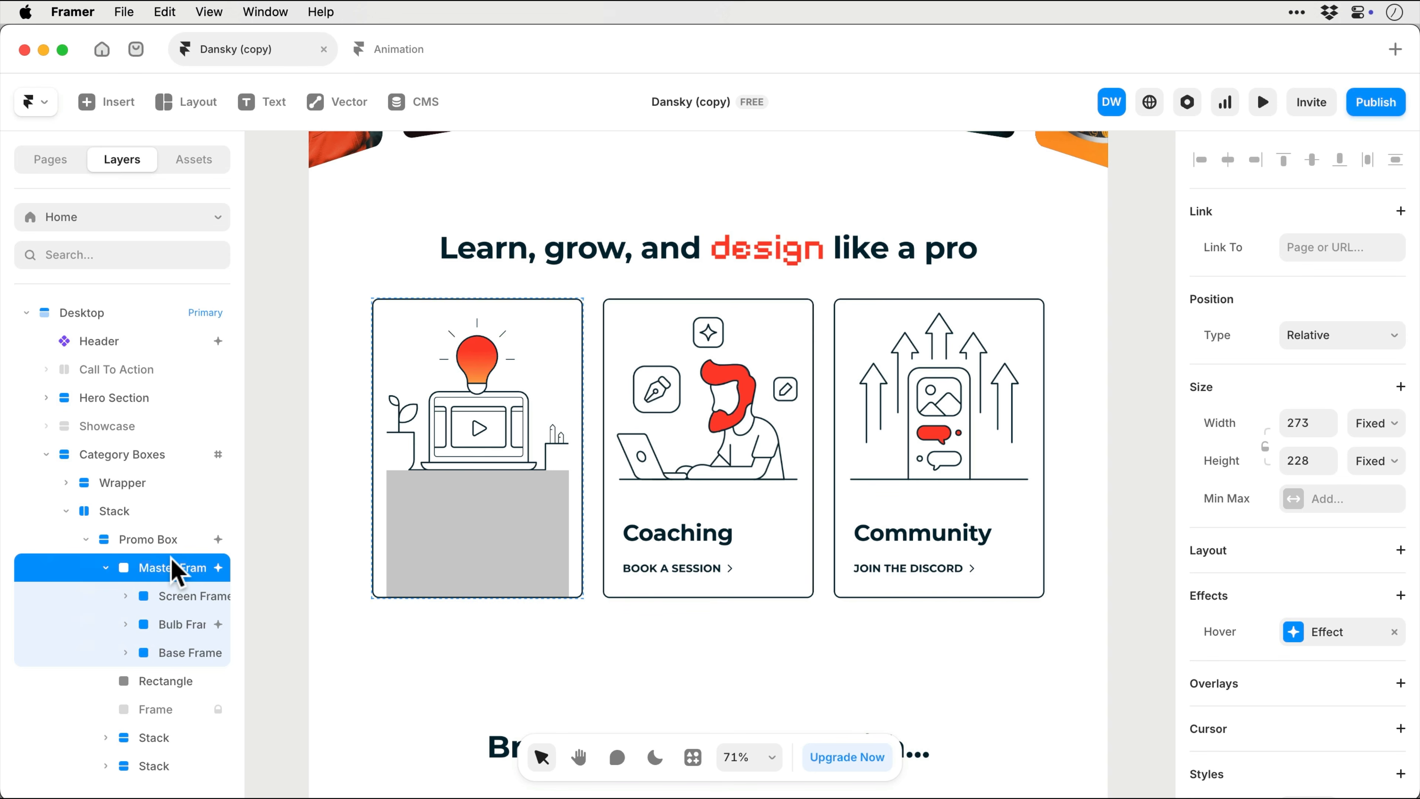
# Hide the grey placeholder Rectangle in the Courses Promo Box and preview the page down to the category boxes.
pyautogui.click(165, 677)
pyautogui.press('super+shift+h')
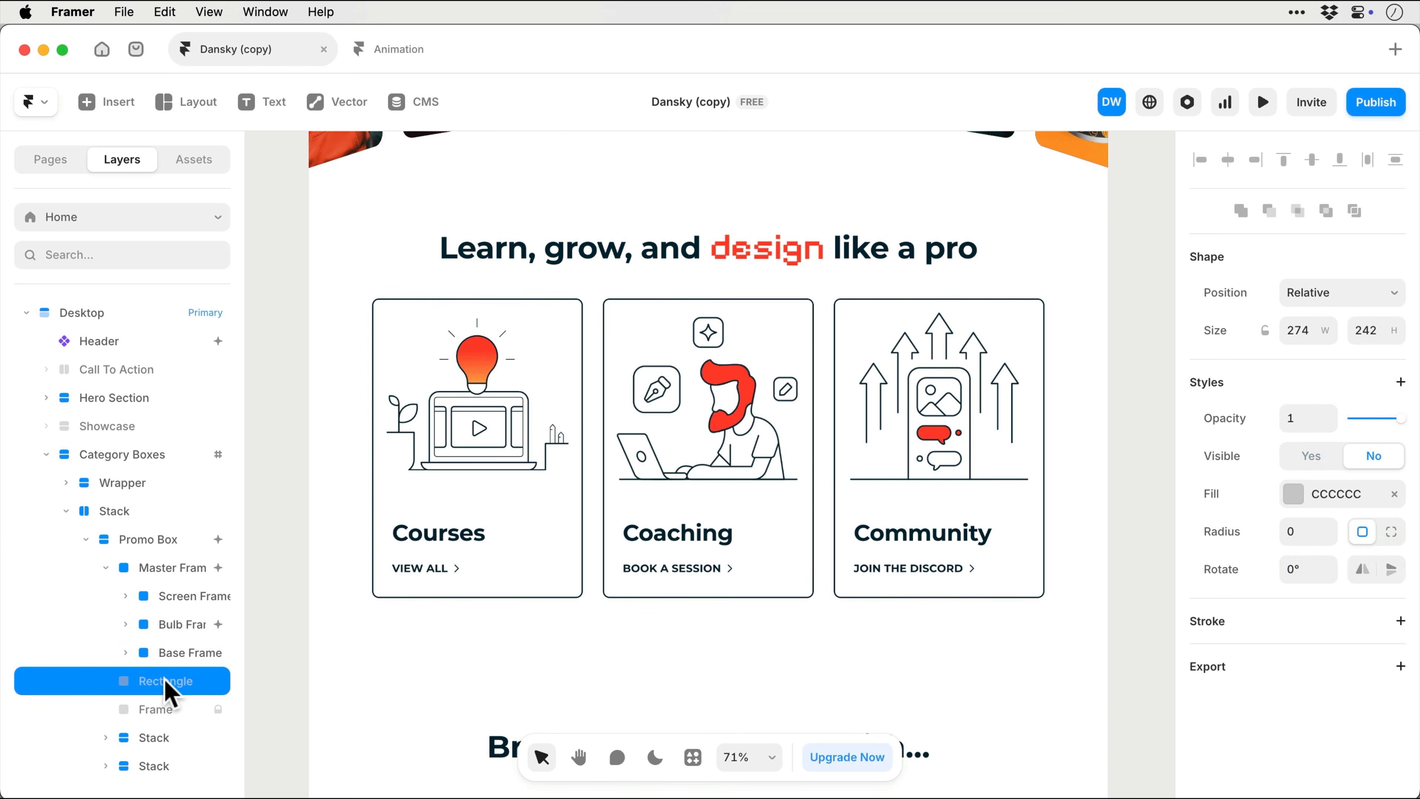
pyautogui.click(1263, 103)
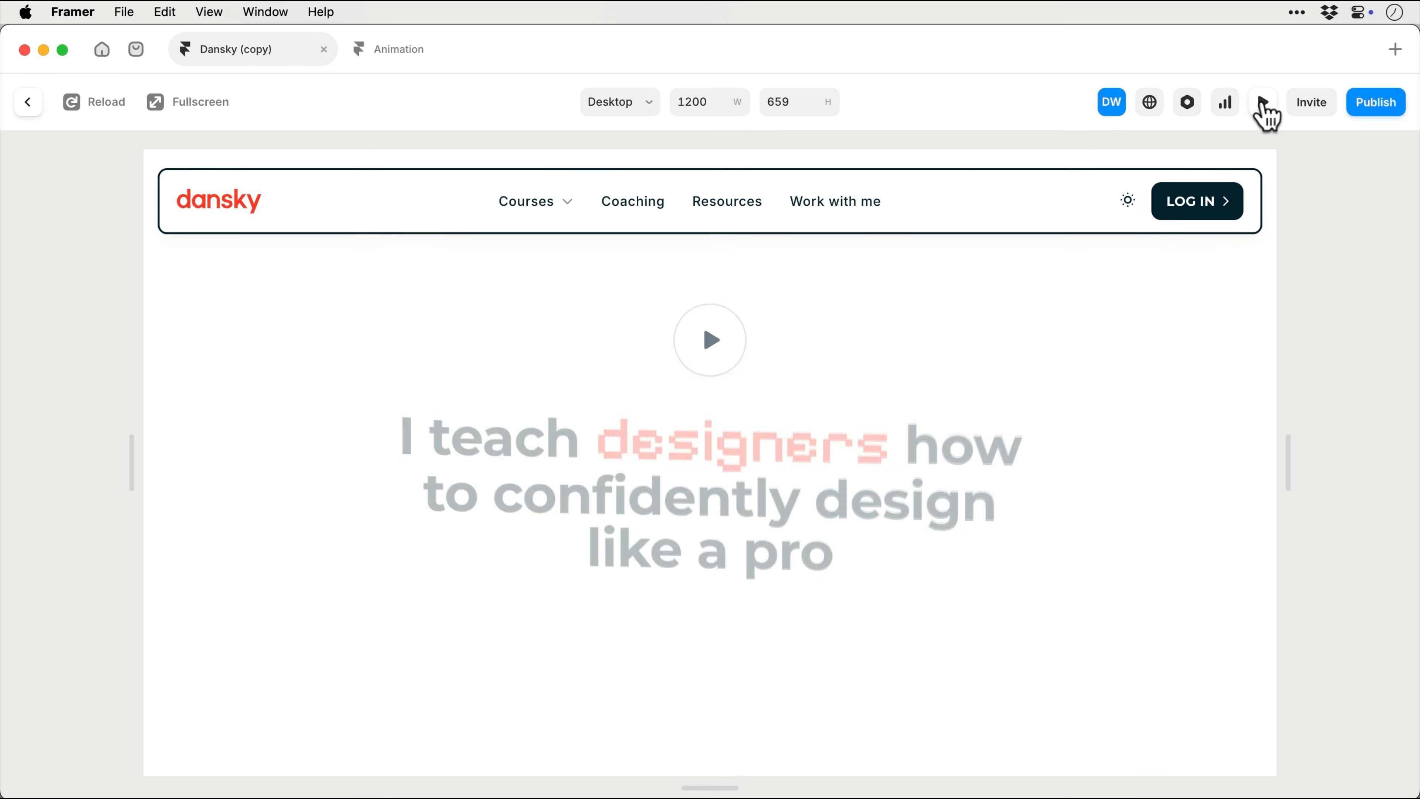
pyautogui.scroll(-10, 1084, 330)
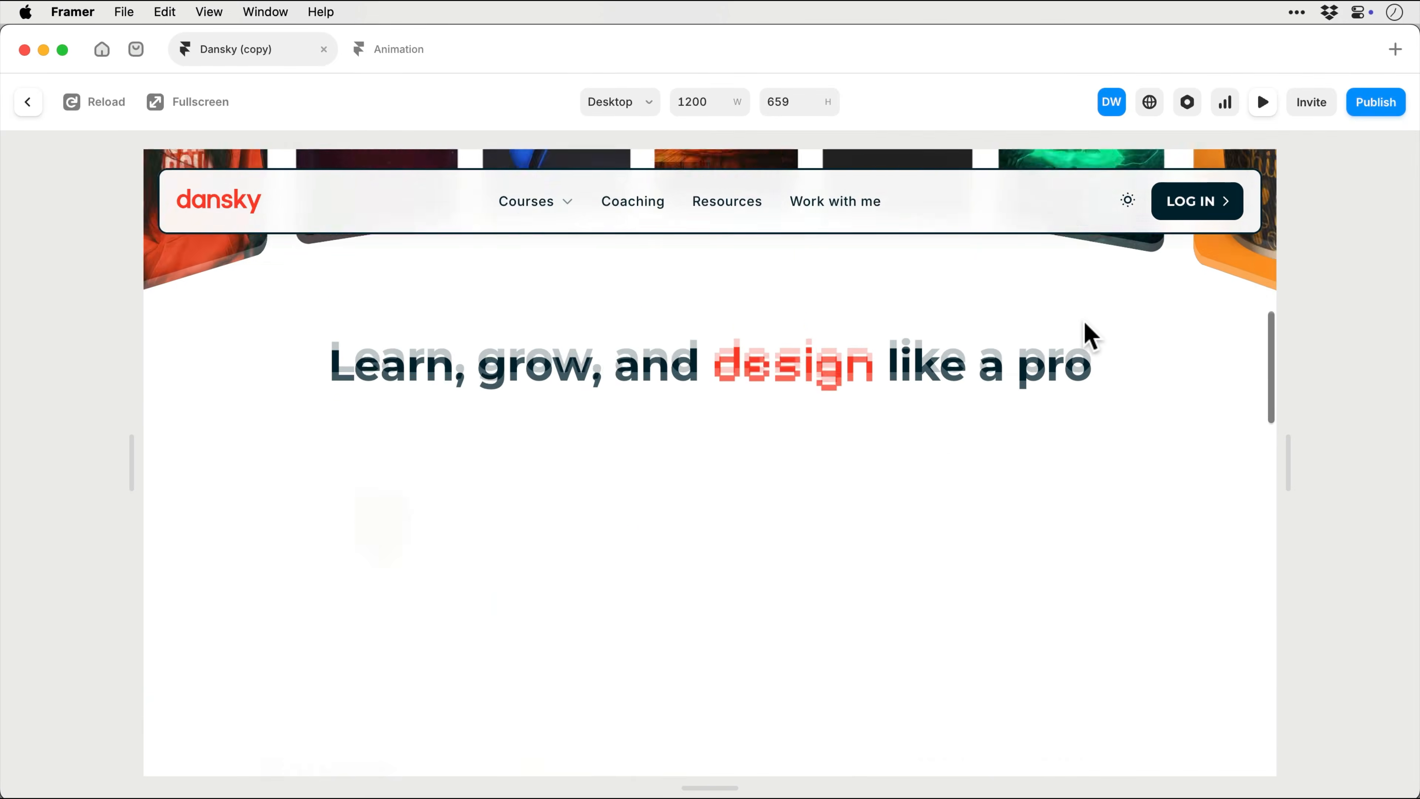